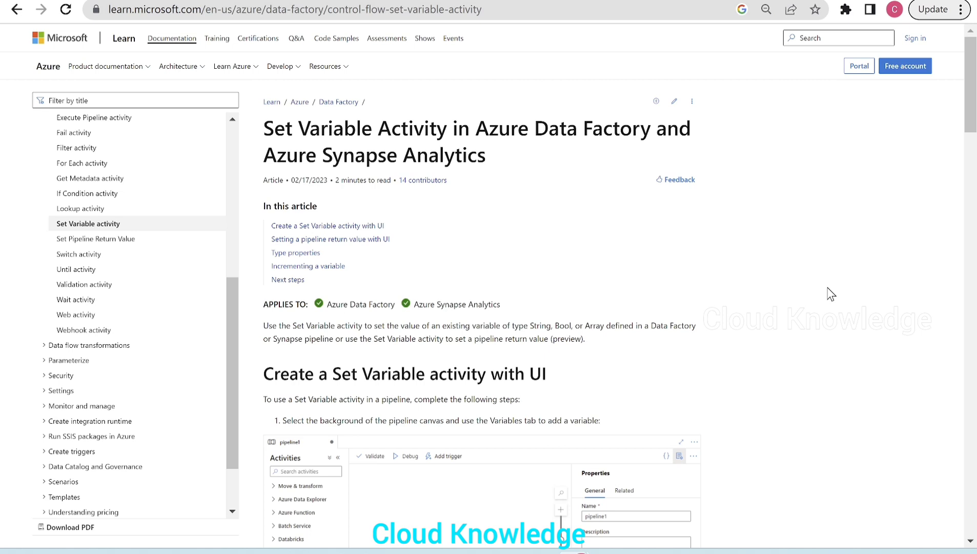
# - Examine the Set Variable activity article's place under Control flow and its introduction on supported variable types
pyautogui.scroll(5, 175, 328)
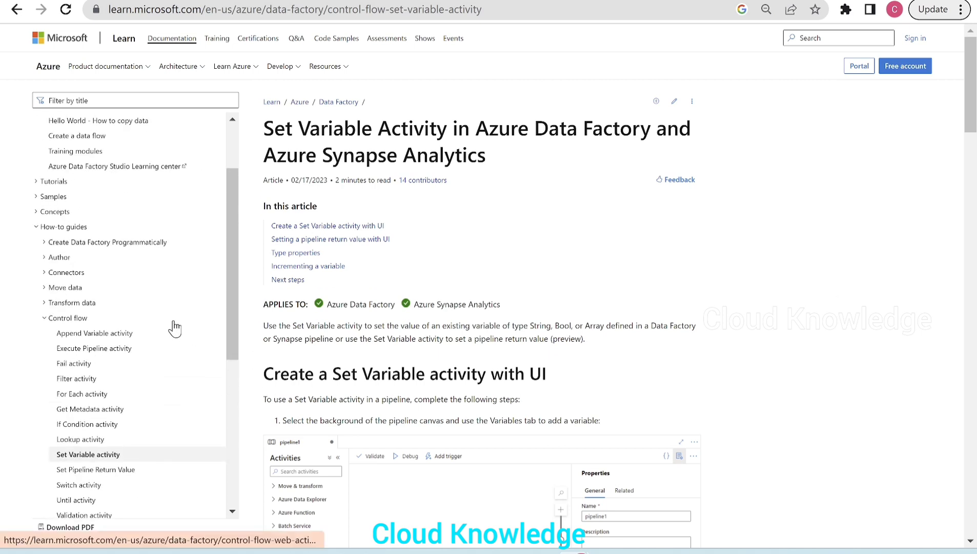
pyautogui.scroll(3, 55, 148)
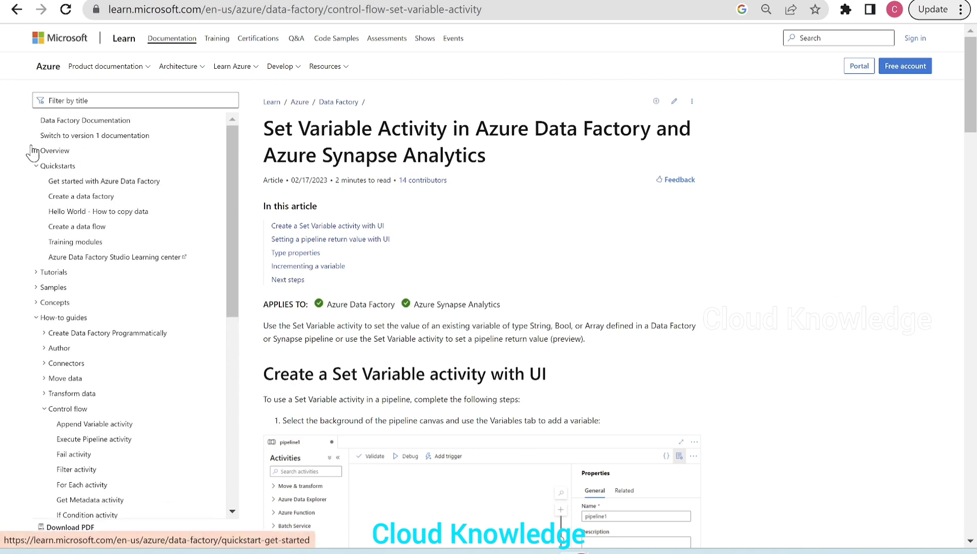
pyautogui.scroll(-3, 118, 307)
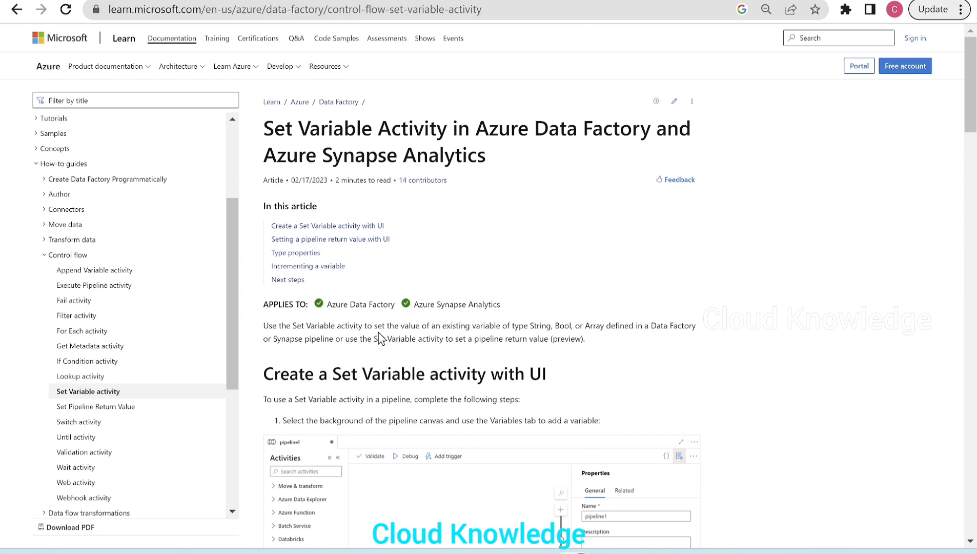
pyautogui.moveTo(375, 326); pyautogui.dragTo(697, 327)
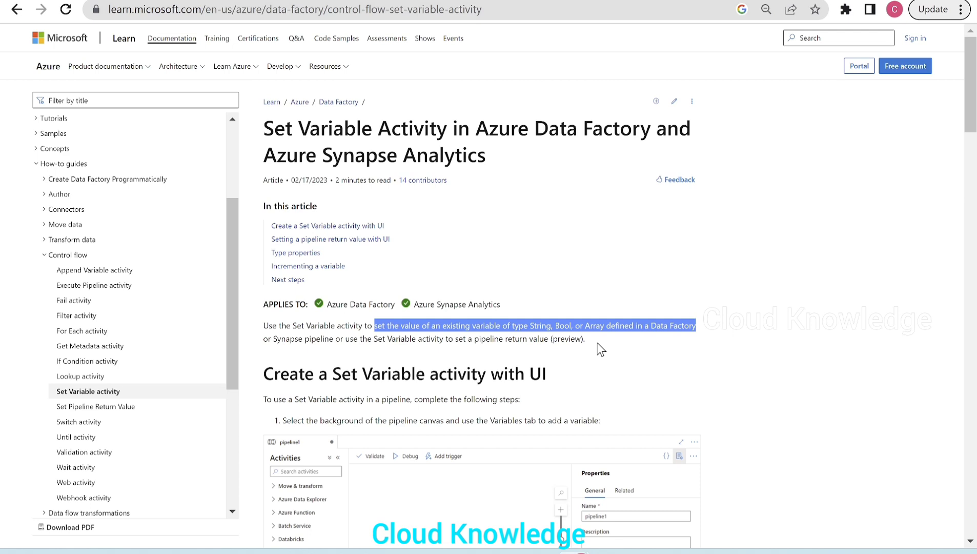
pyautogui.click(500, 351)
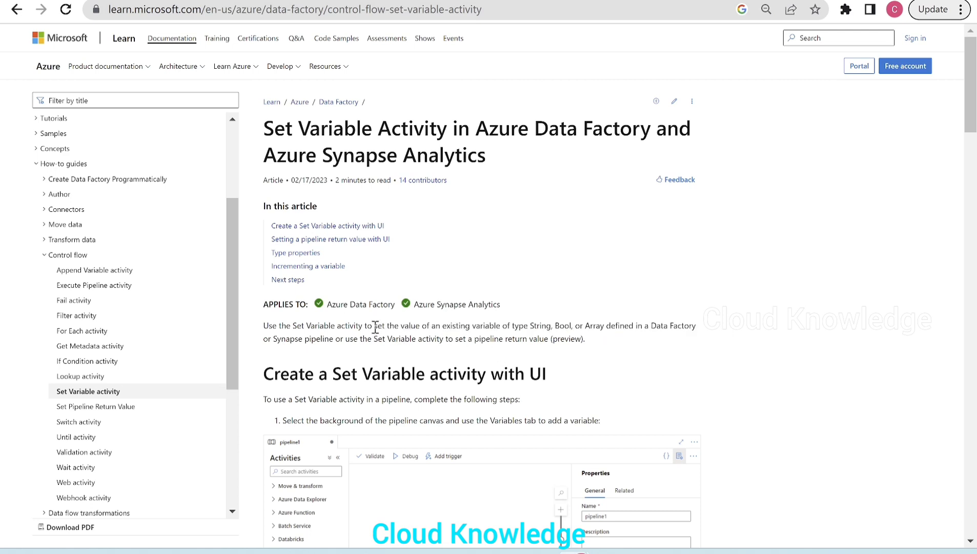
pyautogui.moveTo(375, 327); pyautogui.dragTo(605, 322)
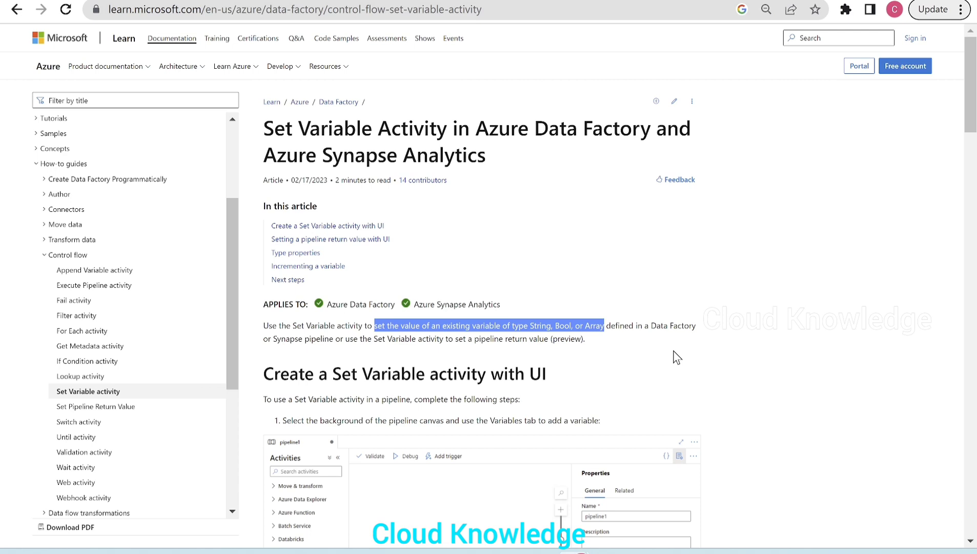
pyautogui.click(646, 359)
# - Read the Pipeline variables section of the pipeline parameters and variables article, and review the Set Variable article's UI creation steps
pyautogui.click(103, 2)
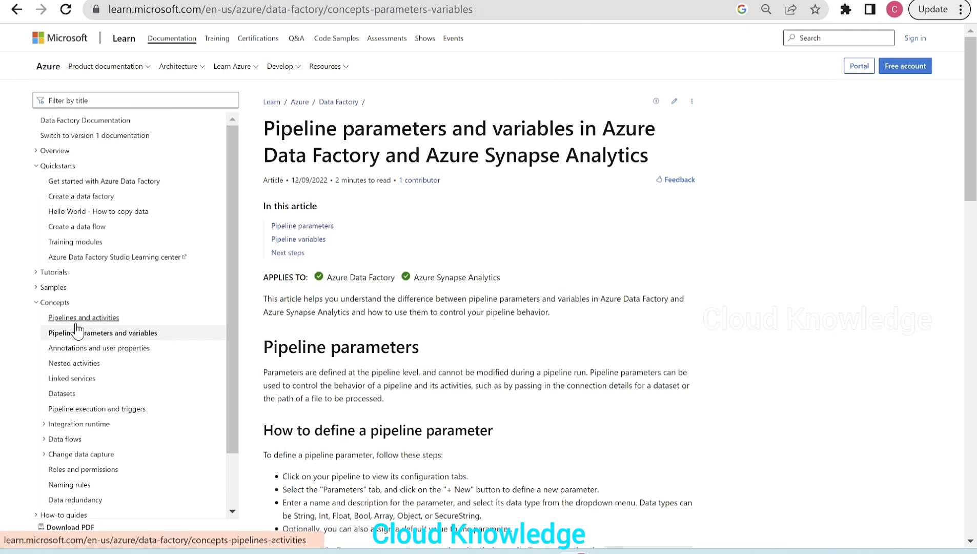
pyautogui.scroll(-10, 636, 342)
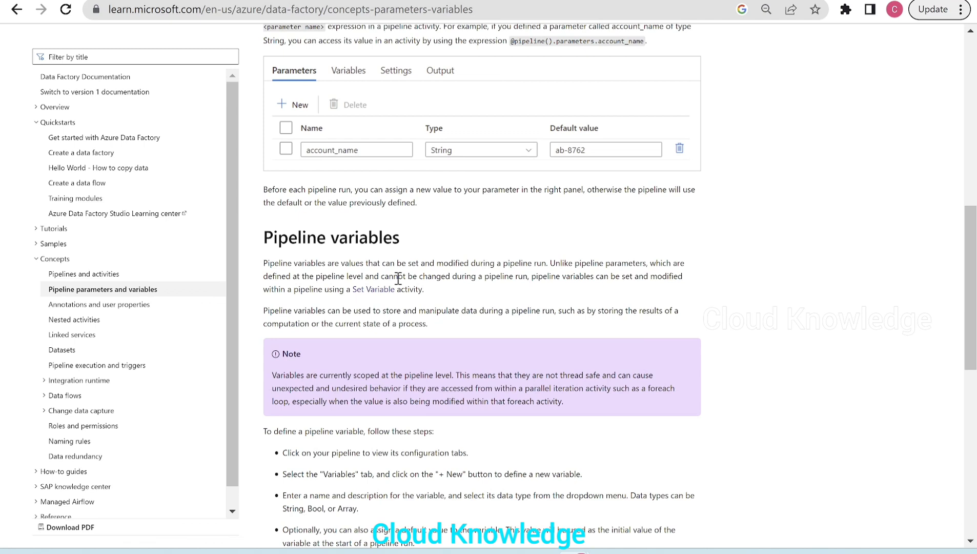
pyautogui.moveTo(263, 263); pyautogui.dragTo(548, 262)
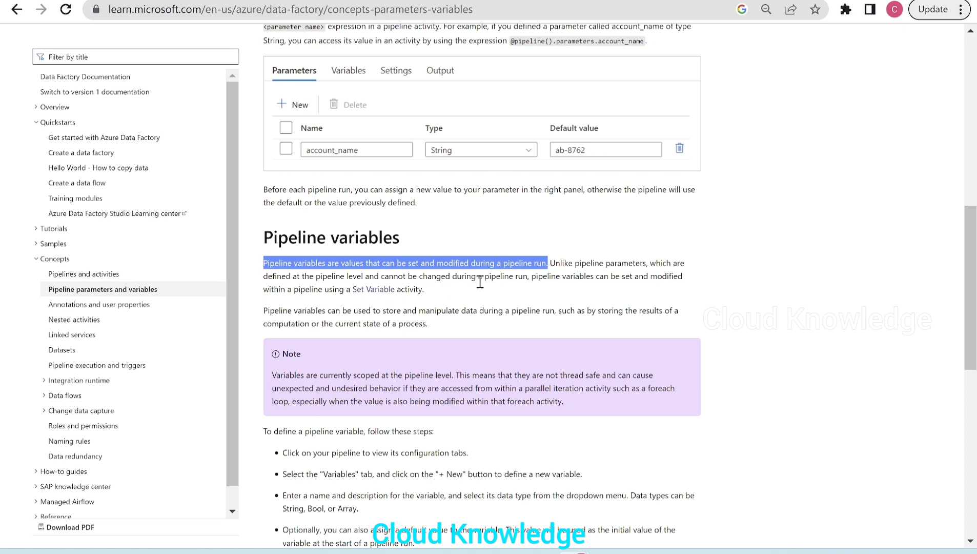
pyautogui.moveTo(452, 277); pyautogui.dragTo(516, 277)
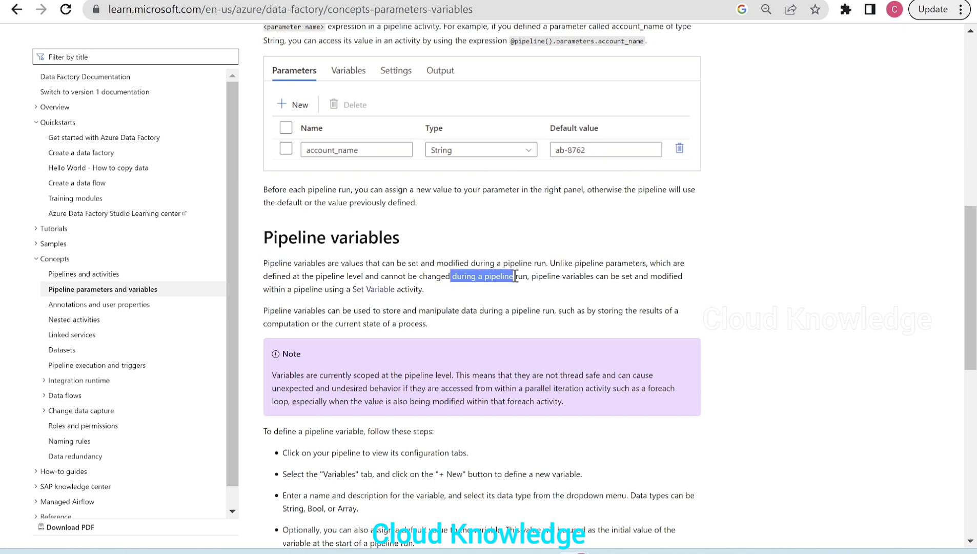
pyautogui.click(608, 280)
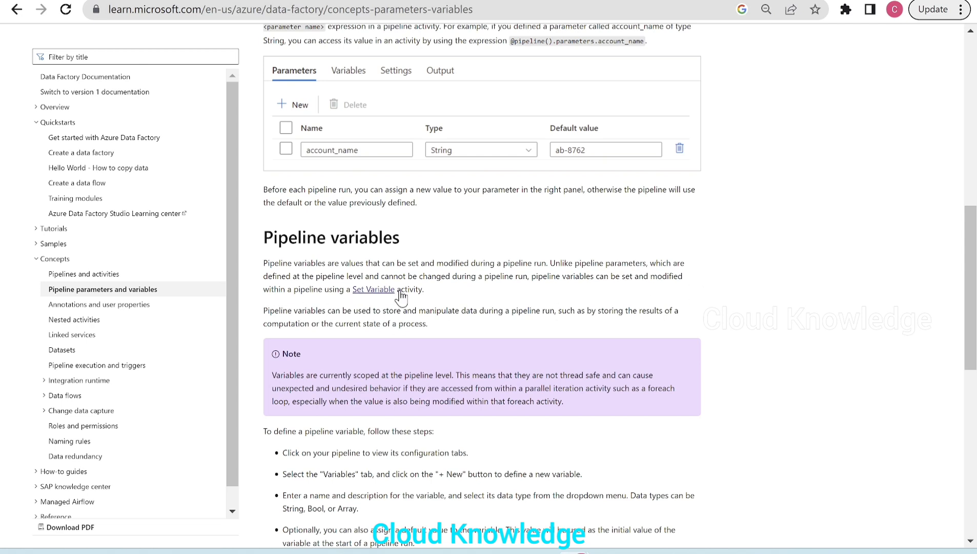
pyautogui.moveTo(530, 277); pyautogui.dragTo(582, 293)
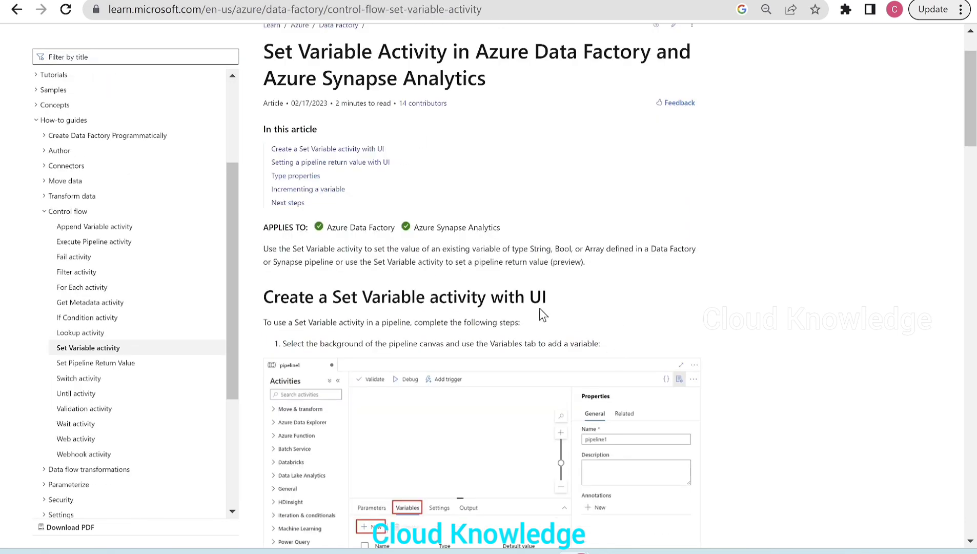
pyautogui.scroll(-3, 543, 314)
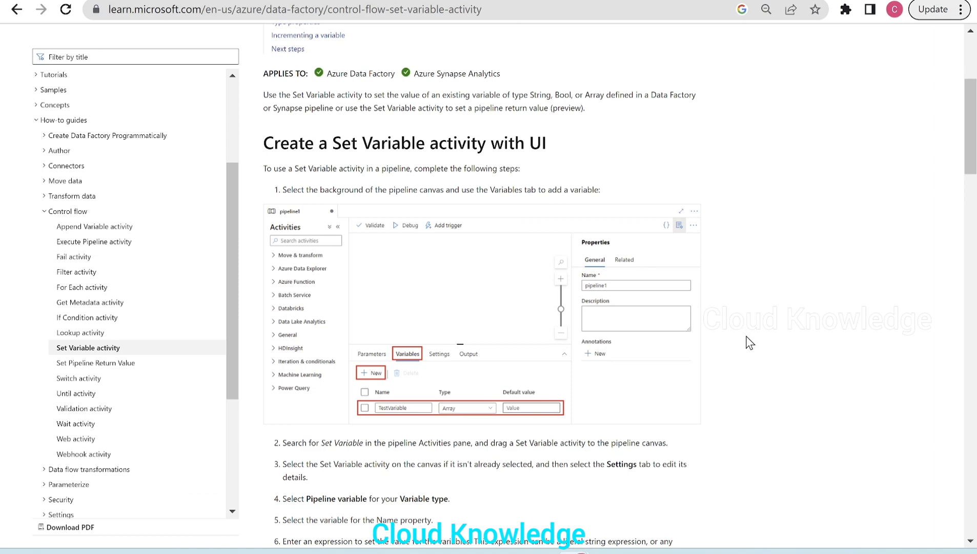
pyautogui.scroll(-2, 746, 336)
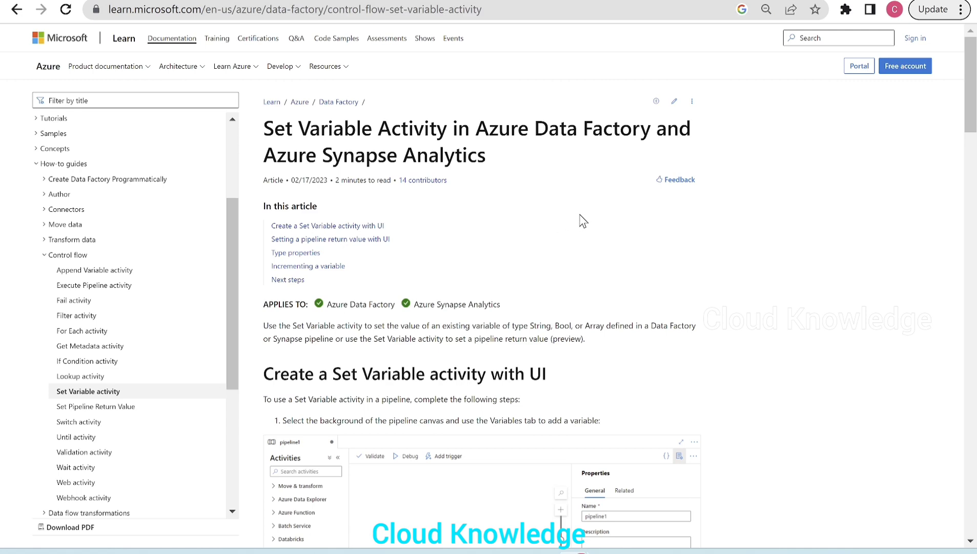
# - Switch to Azure Data Factory and create a new pipeline named pipelineSetVarDemo1
pyautogui.moveTo(580, 551)
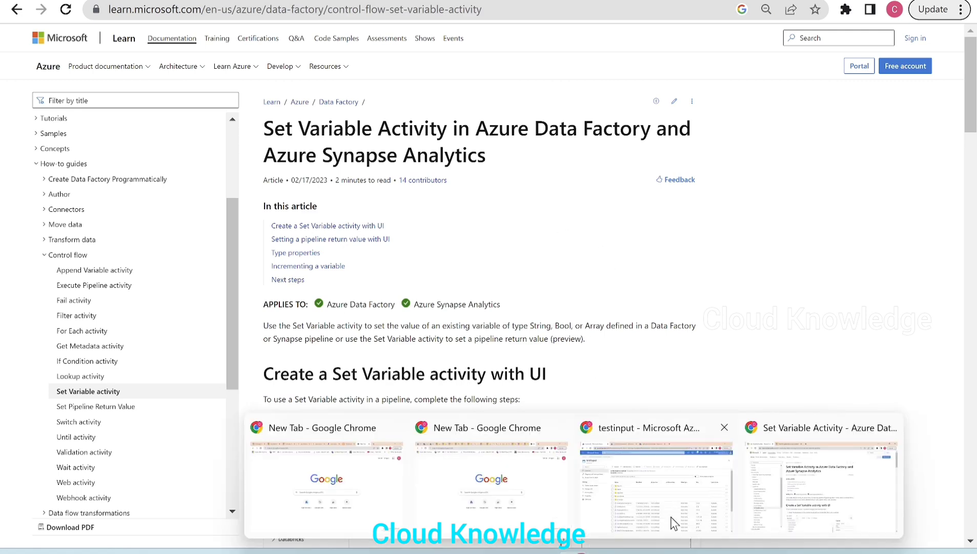
pyautogui.click(688, 489)
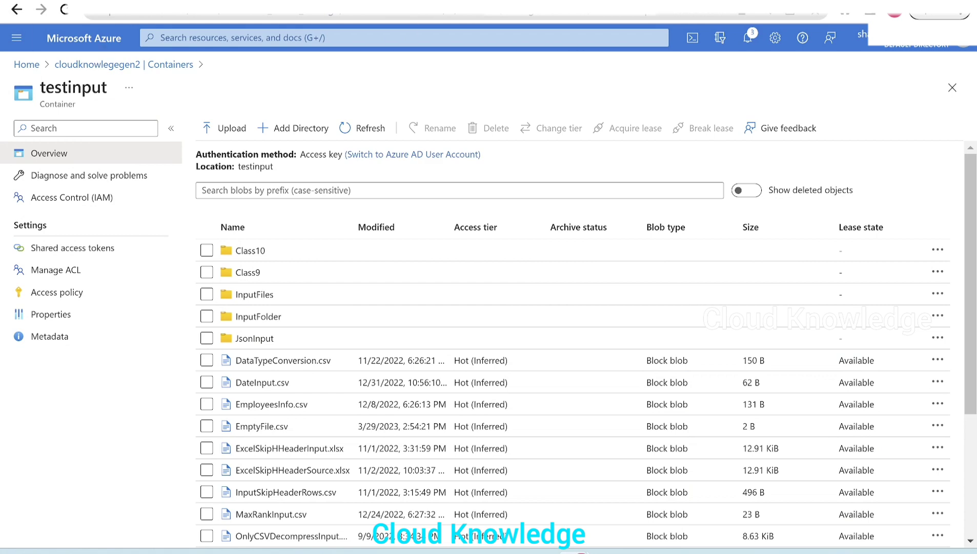
pyautogui.click(102, 2)
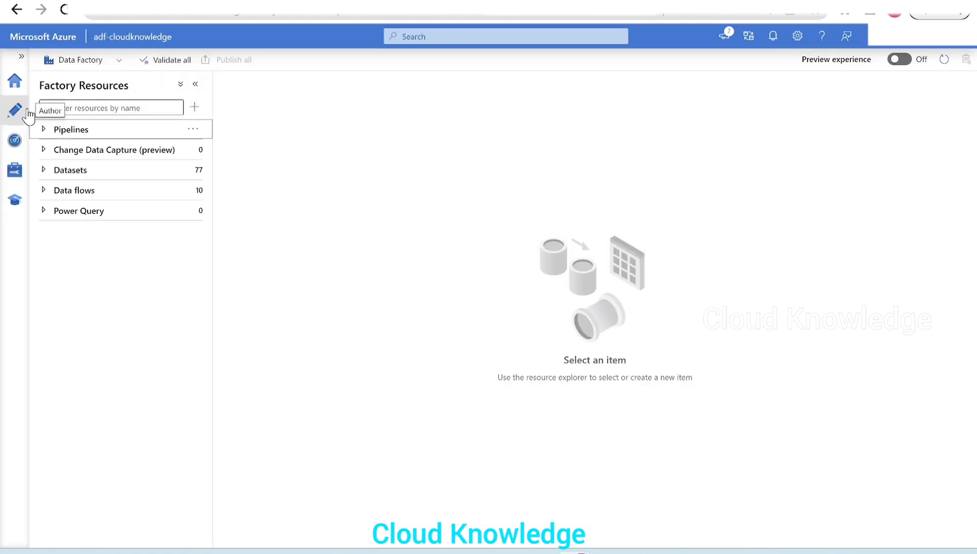
pyautogui.click(195, 130)
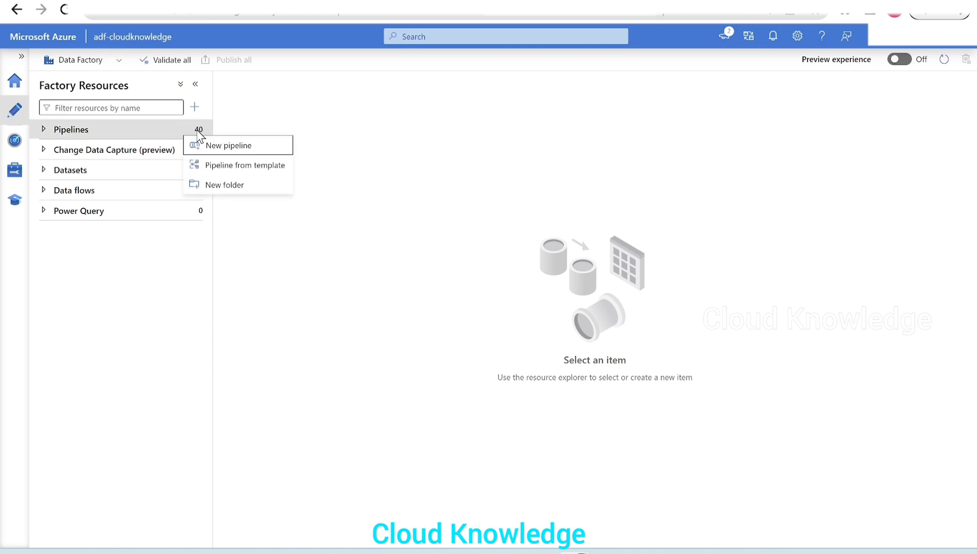
pyautogui.click(229, 146)
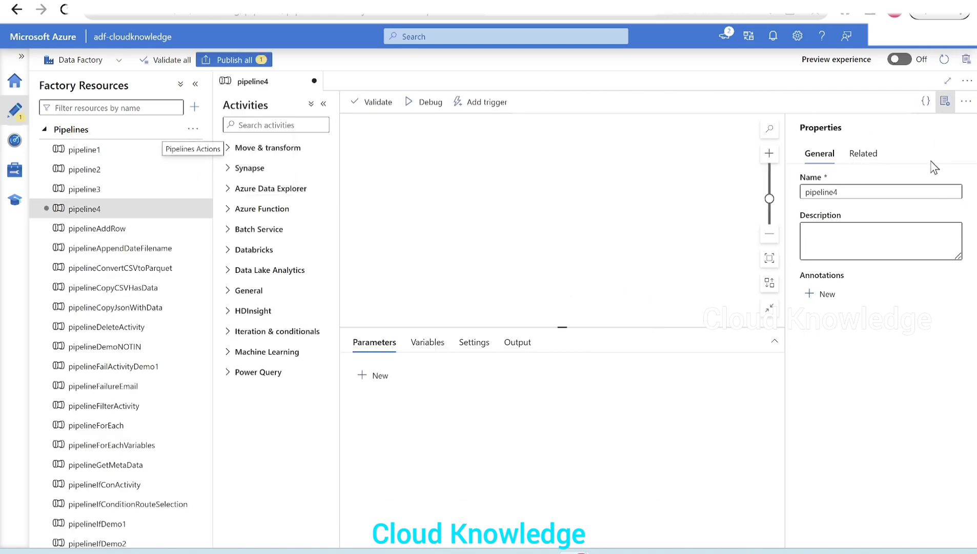
pyautogui.click(899, 190)
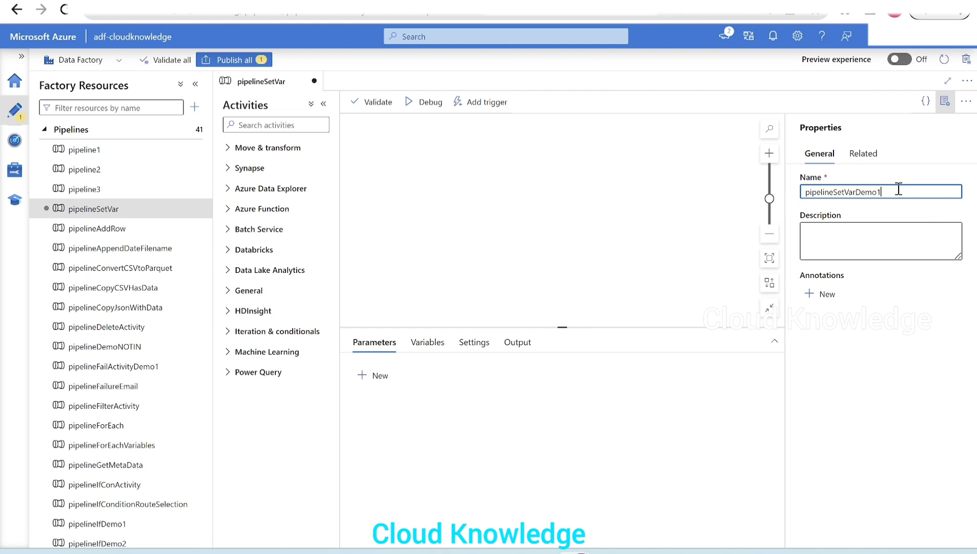
pyautogui.click(947, 105)
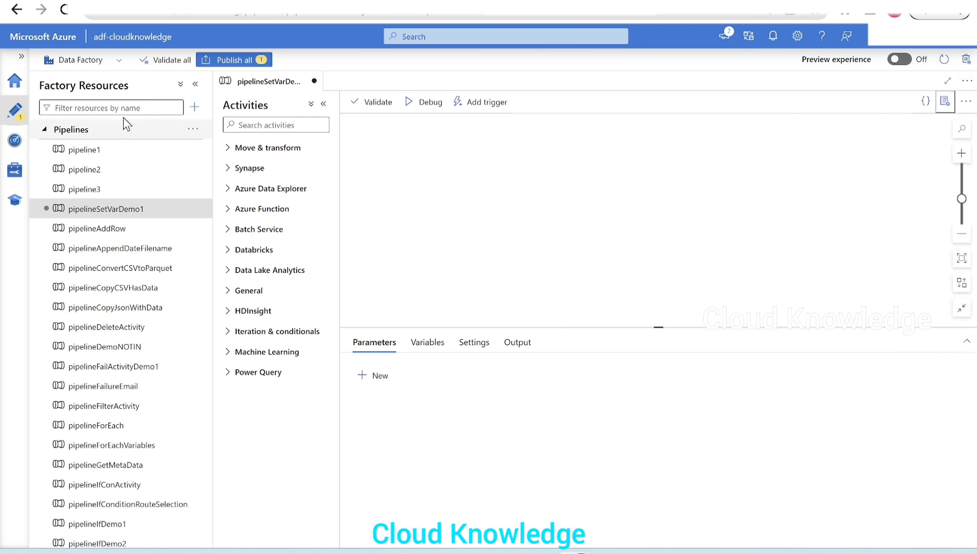
# - Add a Set variable activity from the General group to the pipeline canvas
pyautogui.click(195, 83)
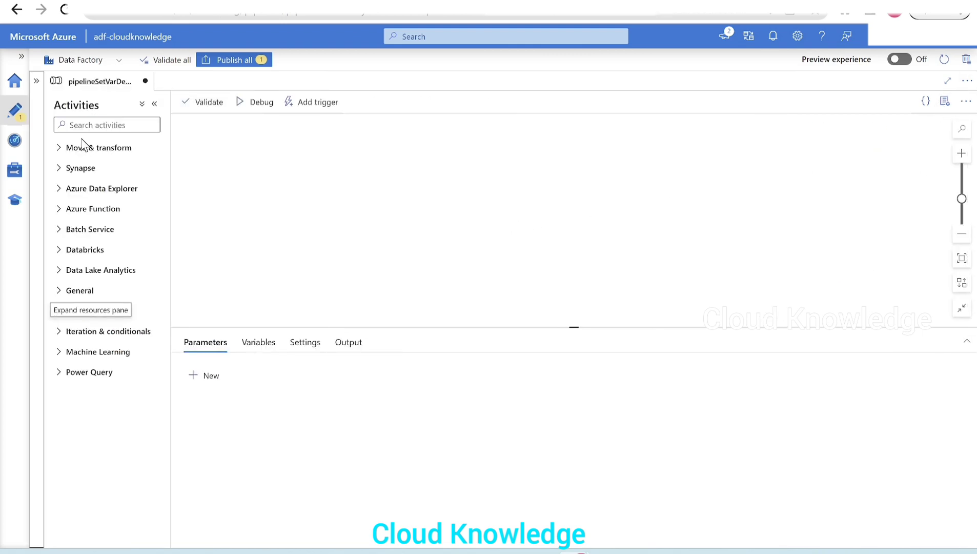
pyautogui.click(74, 291)
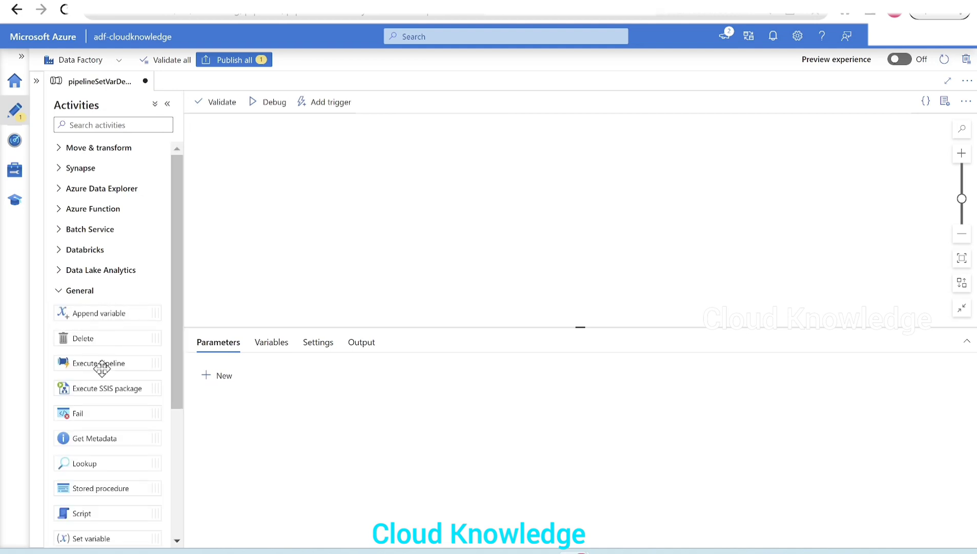
pyautogui.scroll(-2, 121, 500)
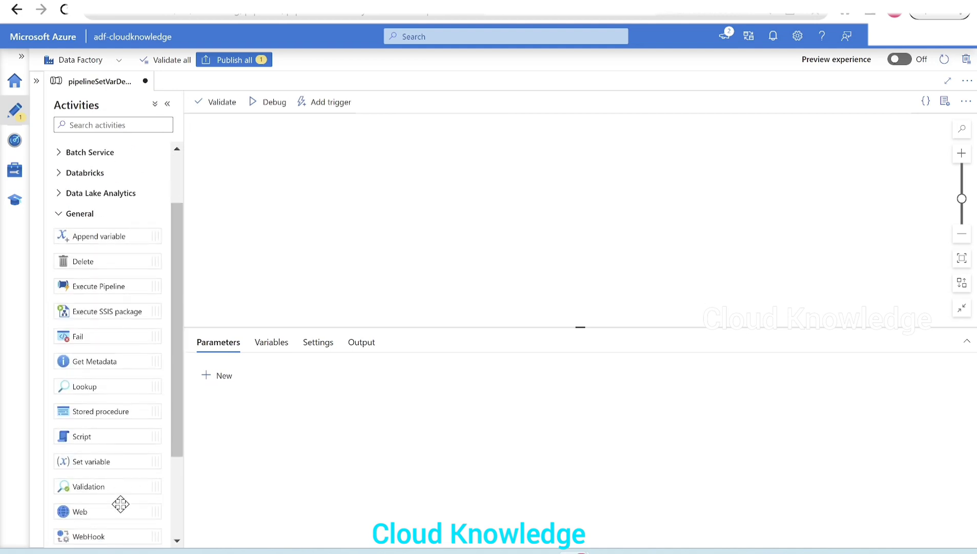
pyautogui.moveTo(97, 464); pyautogui.dragTo(389, 174)
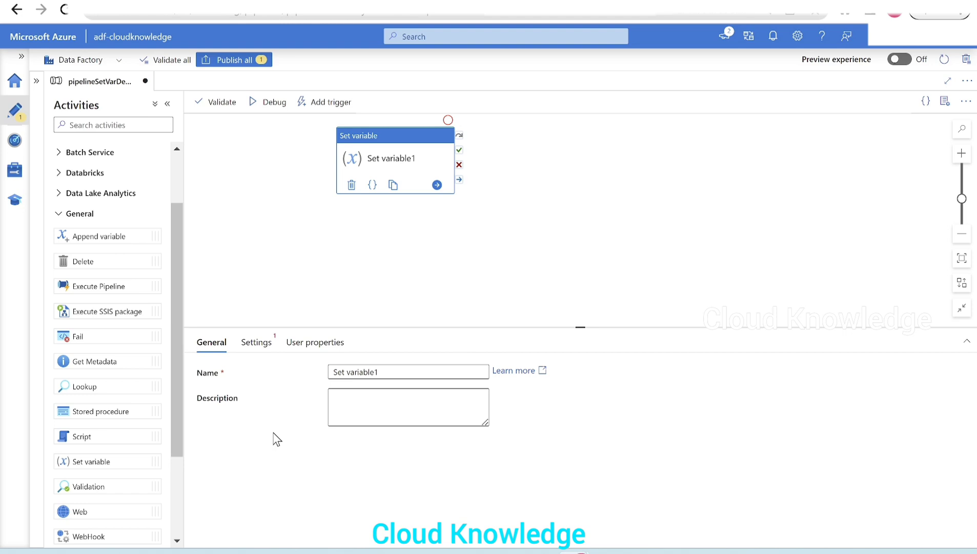
# - Inspect the Set variable activity's settings, including the variable type options and the variables available for its name
pyautogui.click(255, 344)
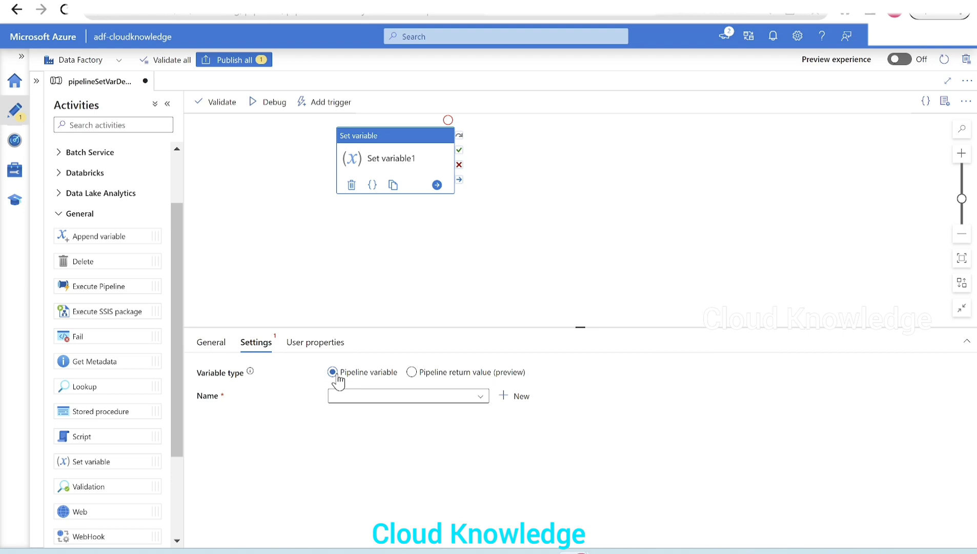
pyautogui.moveTo(251, 372)
pyautogui.click(378, 398)
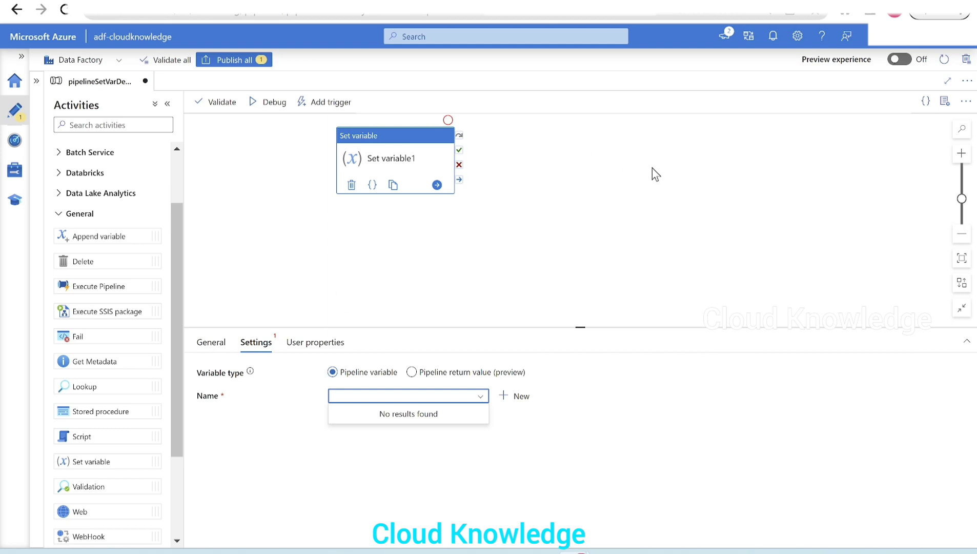
pyautogui.click(627, 173)
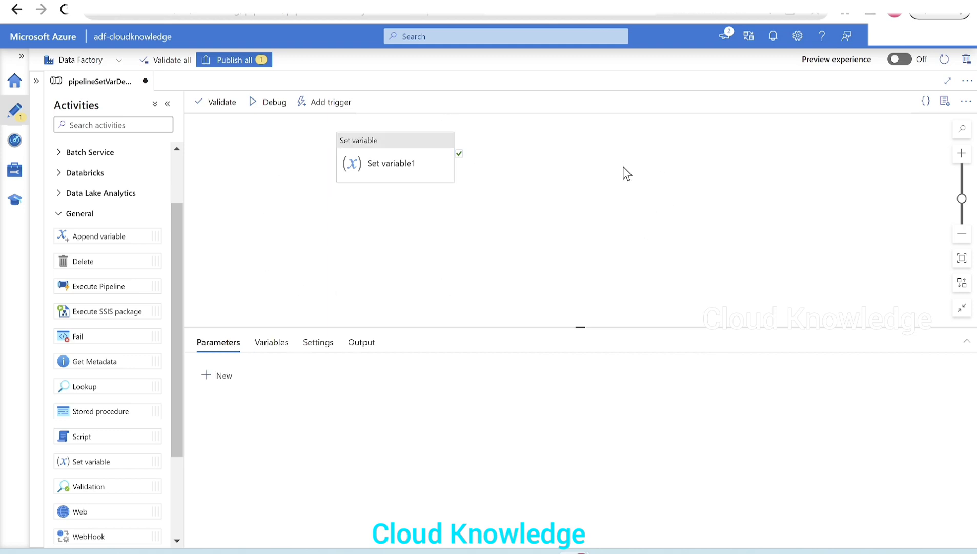
pyautogui.click(389, 160)
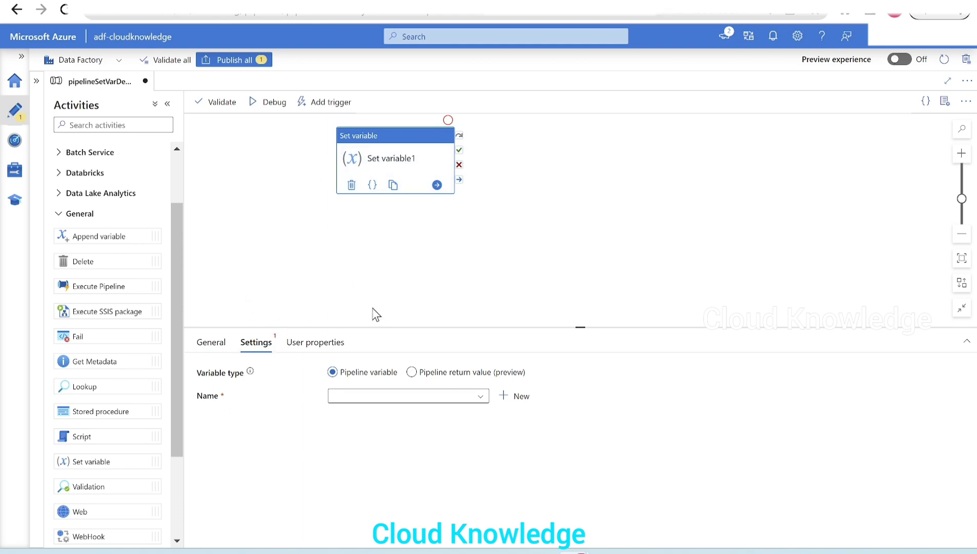
# - Add a new pipeline-level variable and enter var as its name
pyautogui.click(585, 193)
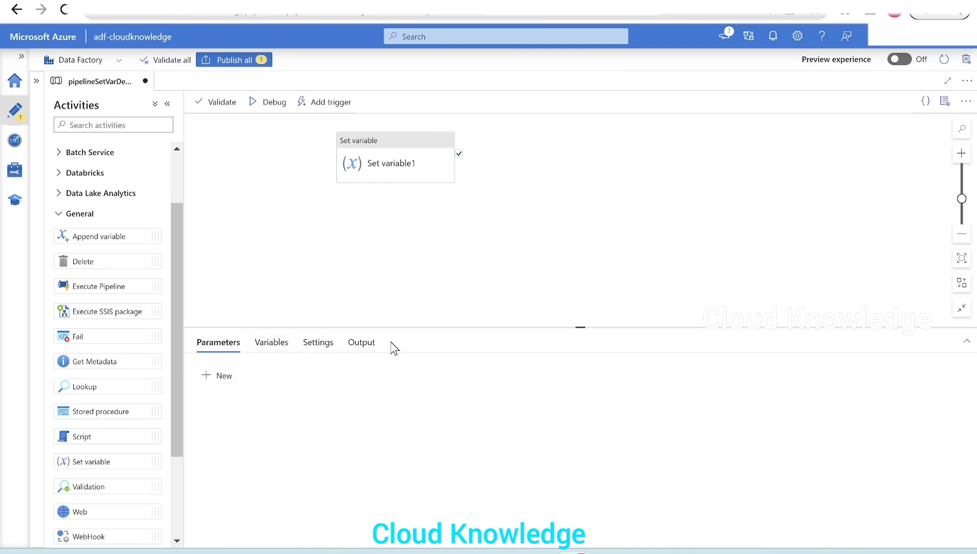
pyautogui.click(273, 349)
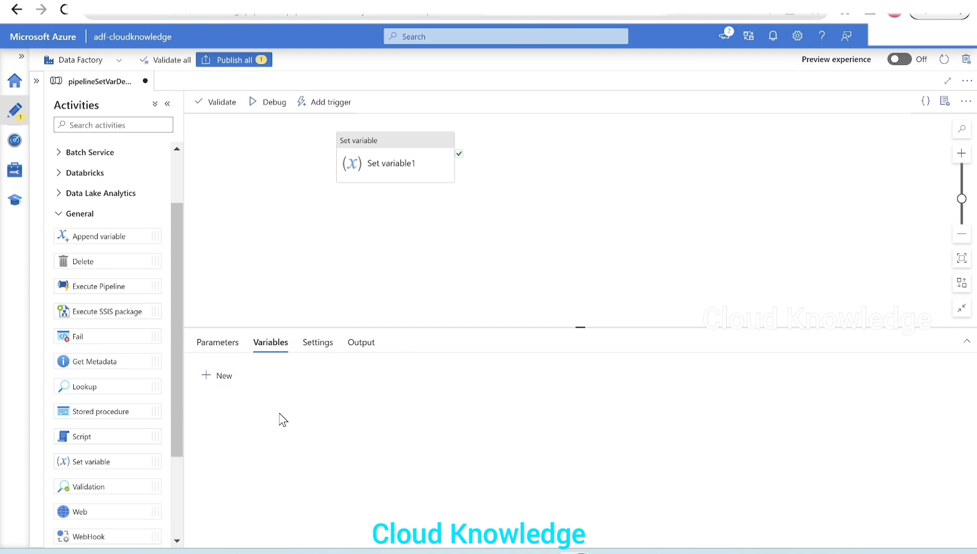
pyautogui.click(220, 377)
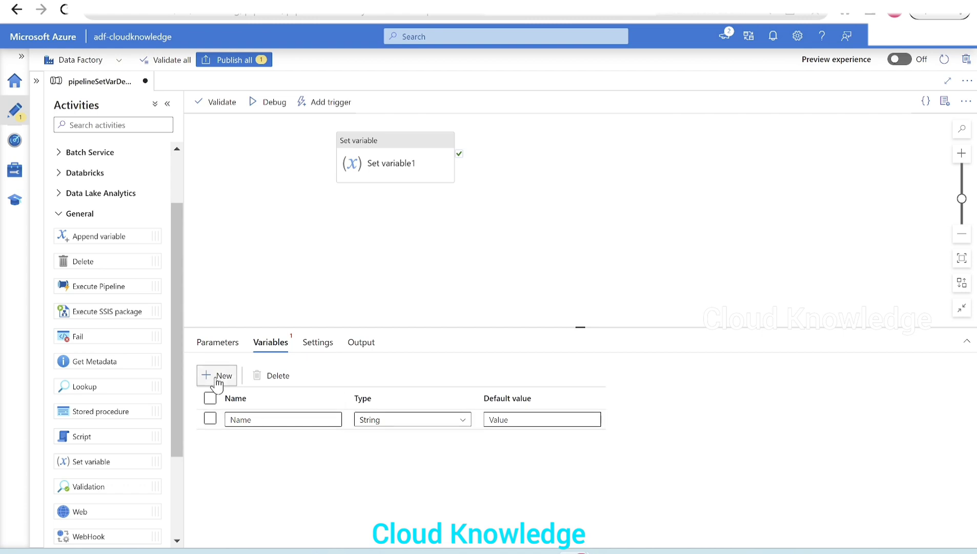
pyautogui.click(250, 420)
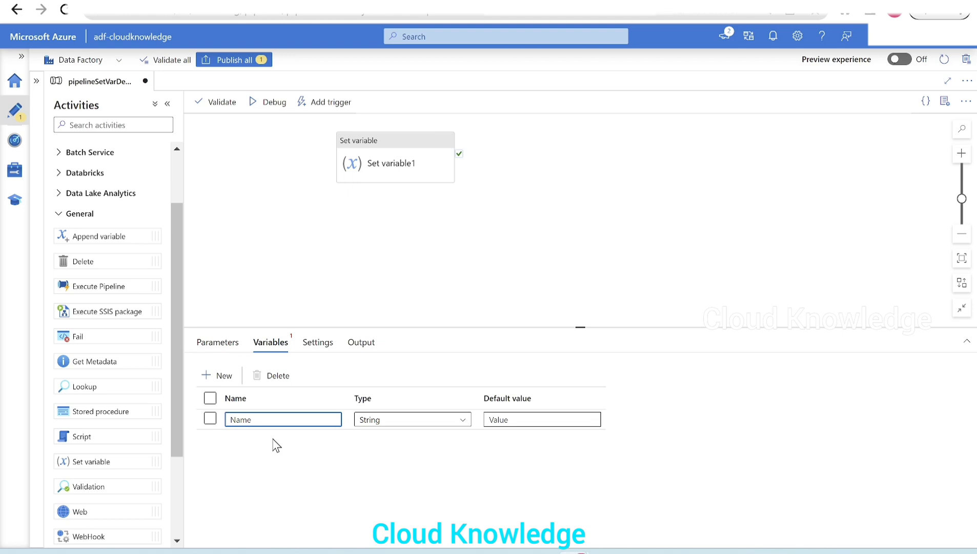
pyautogui.write('var')
# - Check the Set Variable article for the variable types that the activity supports
pyautogui.click(395, 430)
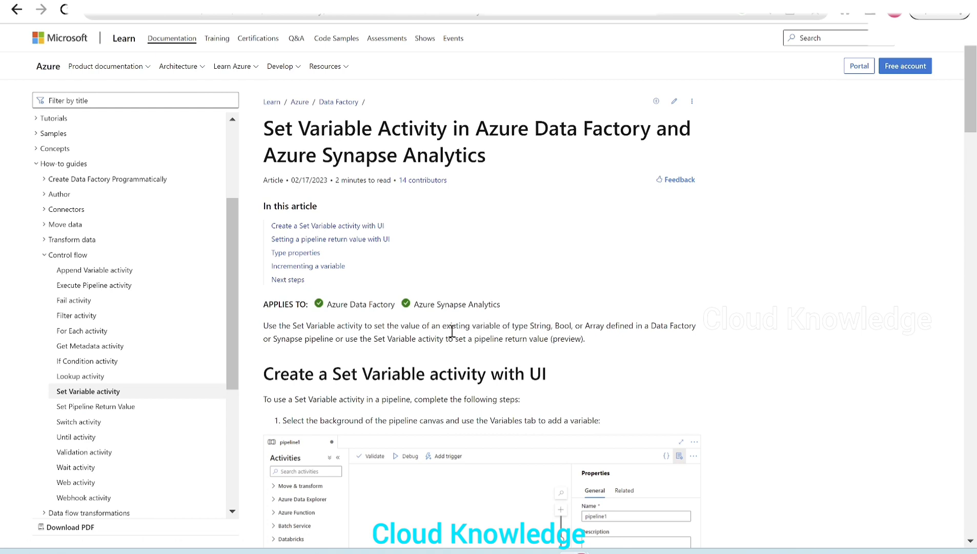
pyautogui.moveTo(442, 326); pyautogui.dragTo(618, 327)
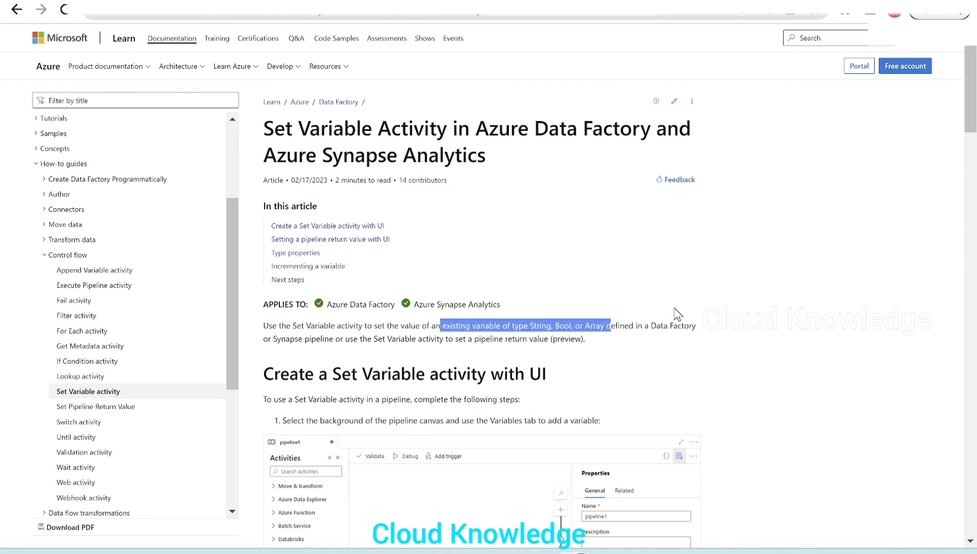
# - Return to the pipeline and choose var as the pipeline variable that the Set variable1 activity sets
pyautogui.hotkey('ctrl', 'Tab')
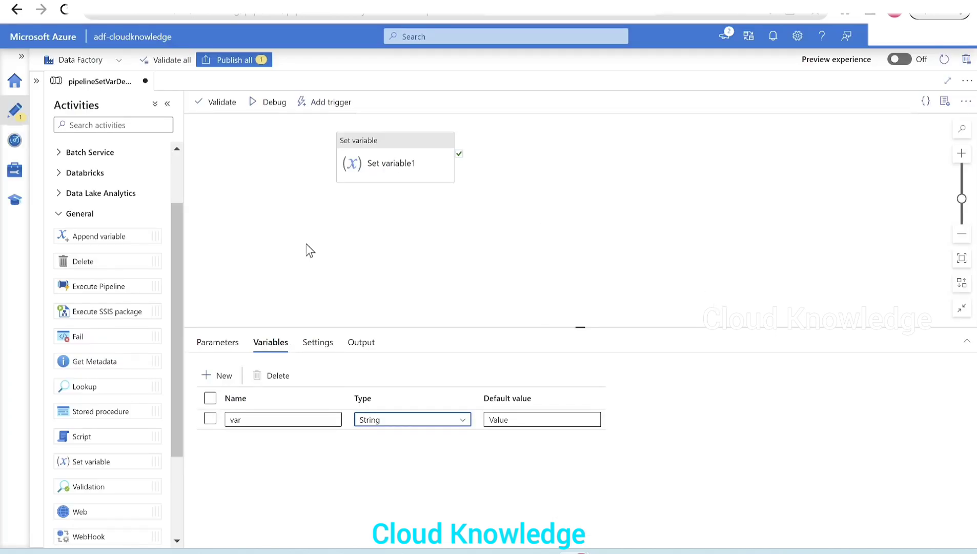
pyautogui.click(385, 163)
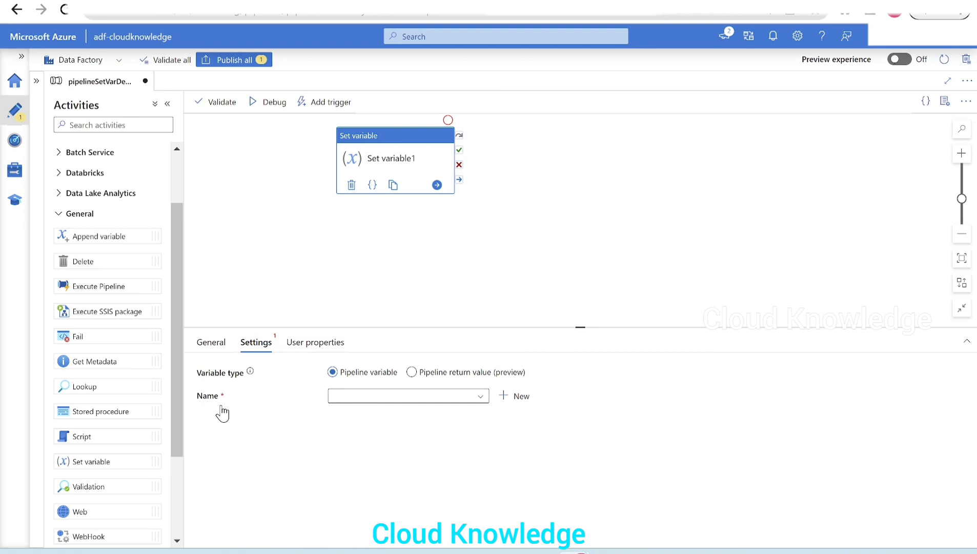
pyautogui.click(382, 399)
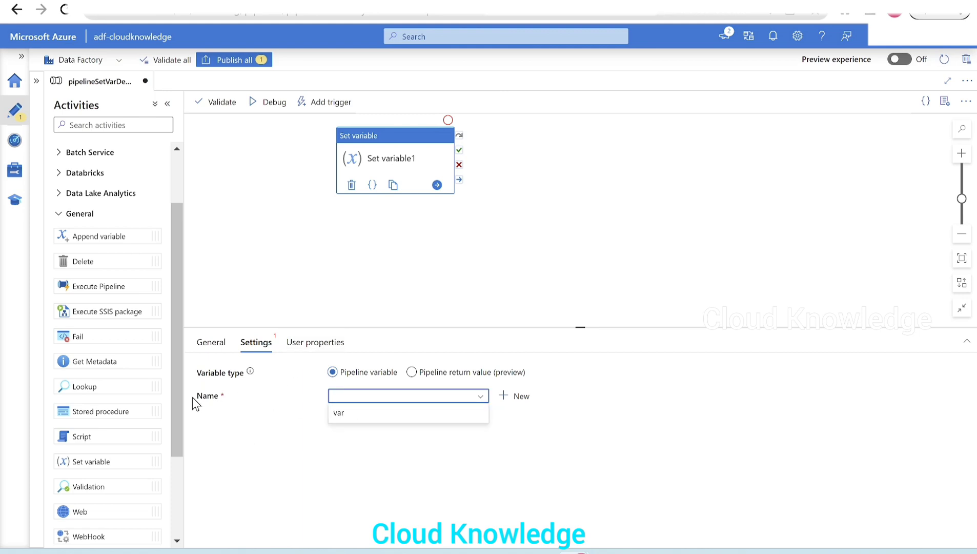
pyautogui.click(353, 422)
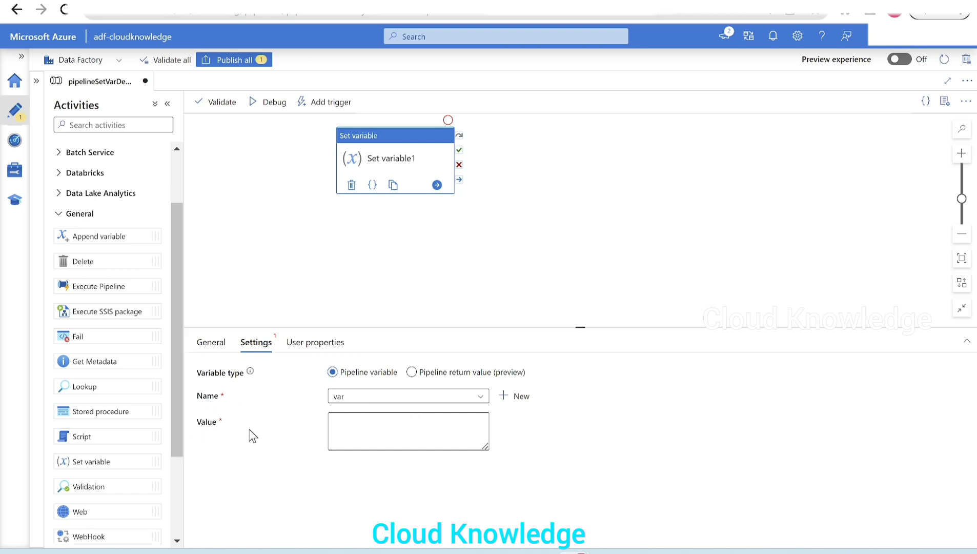
# - Check the data types available for var and enter Cloud Knowledge as the value in the Set variable1 activity
pyautogui.click(369, 436)
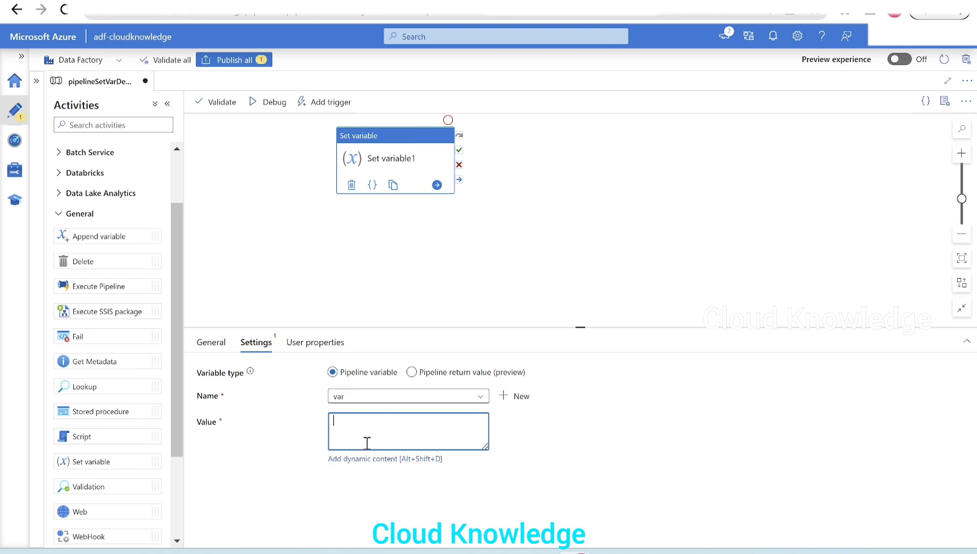
pyautogui.click(338, 313)
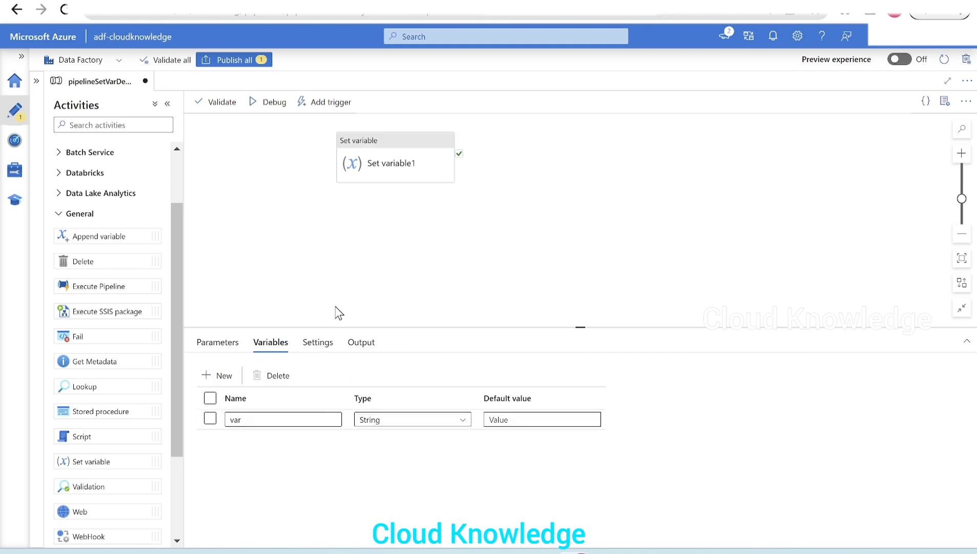
pyautogui.click(395, 423)
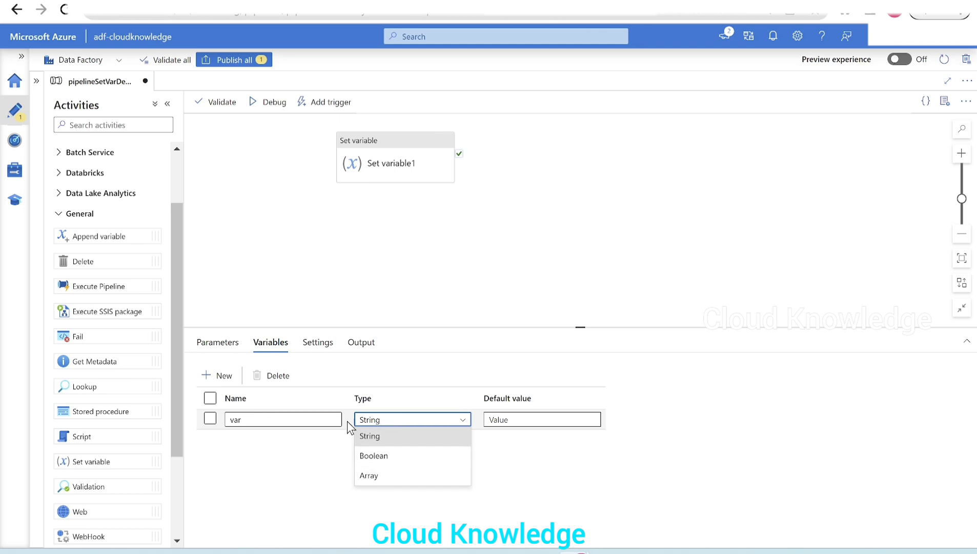
pyautogui.click(446, 180)
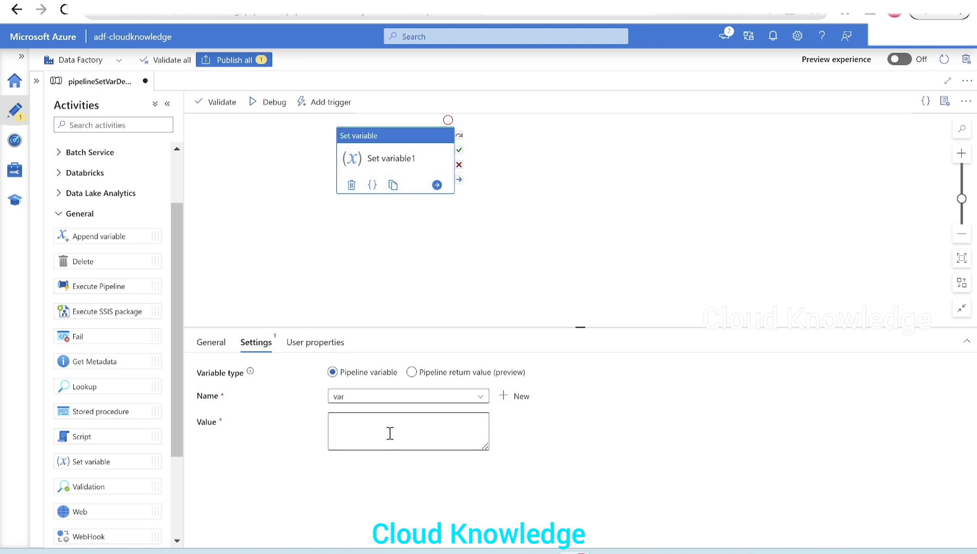
pyautogui.click(388, 428)
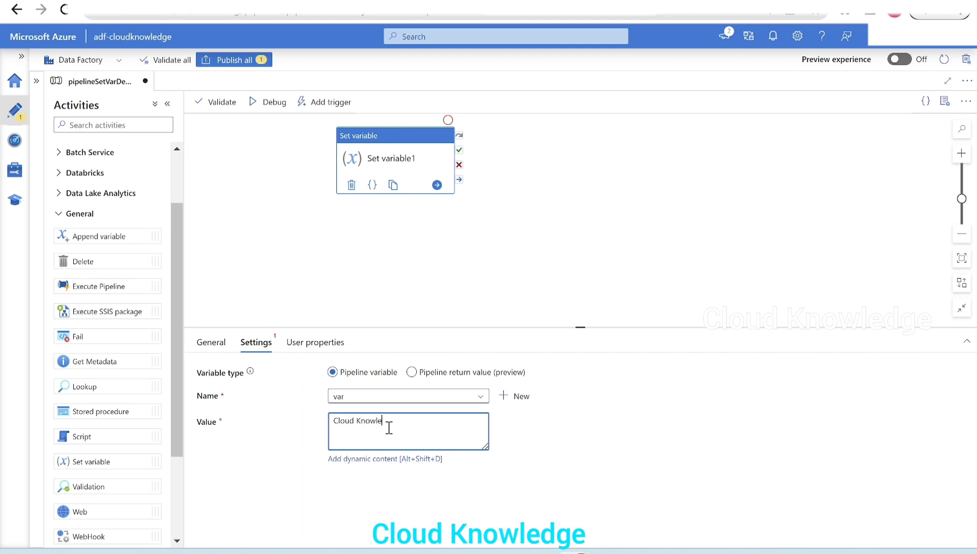
pyautogui.write('Cloud Knowledge')
# - Validate the pipeline and start a debug run of it
pyautogui.click(226, 103)
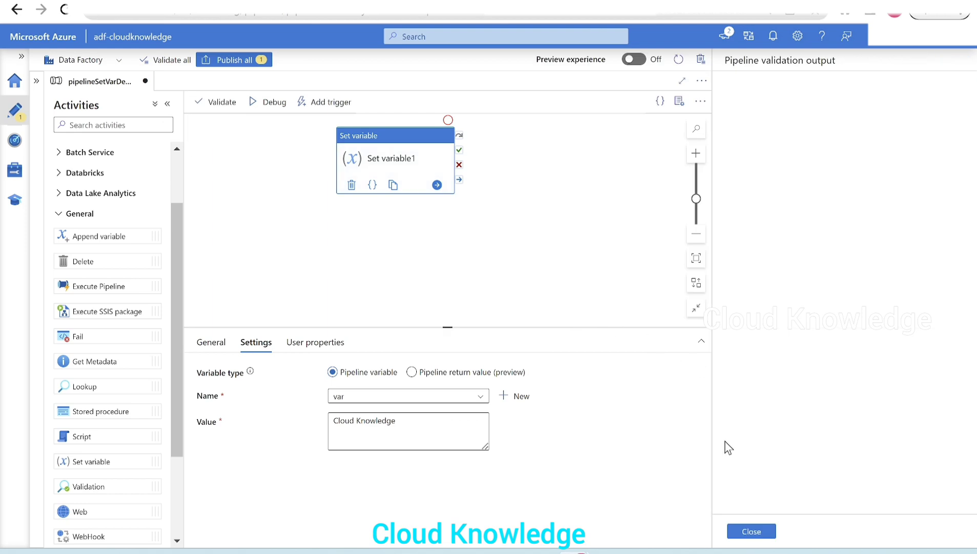
pyautogui.click(751, 529)
pyautogui.click(267, 103)
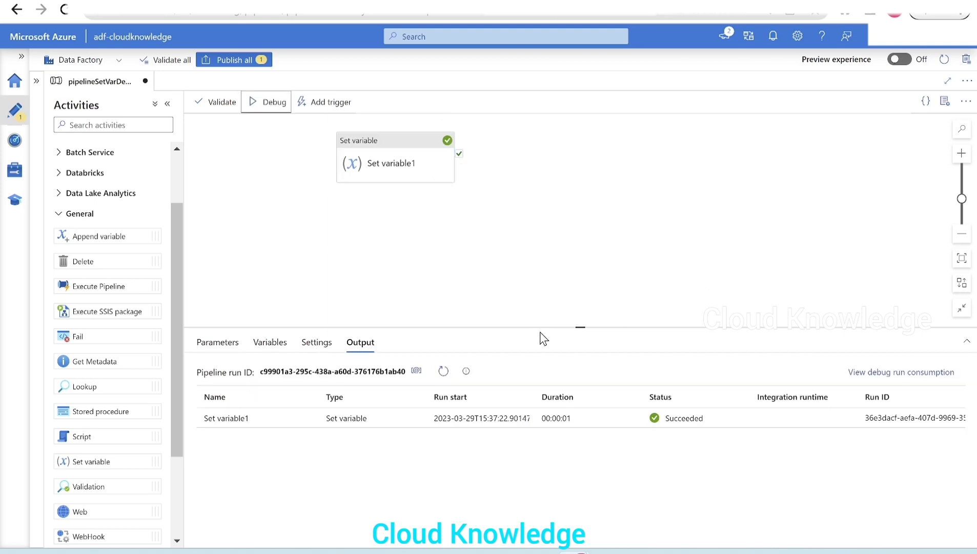
# - Inspect the input and output JSON of the Set variable1 activity in the debug run results
pyautogui.moveTo(541, 329); pyautogui.dragTo(545, 250)
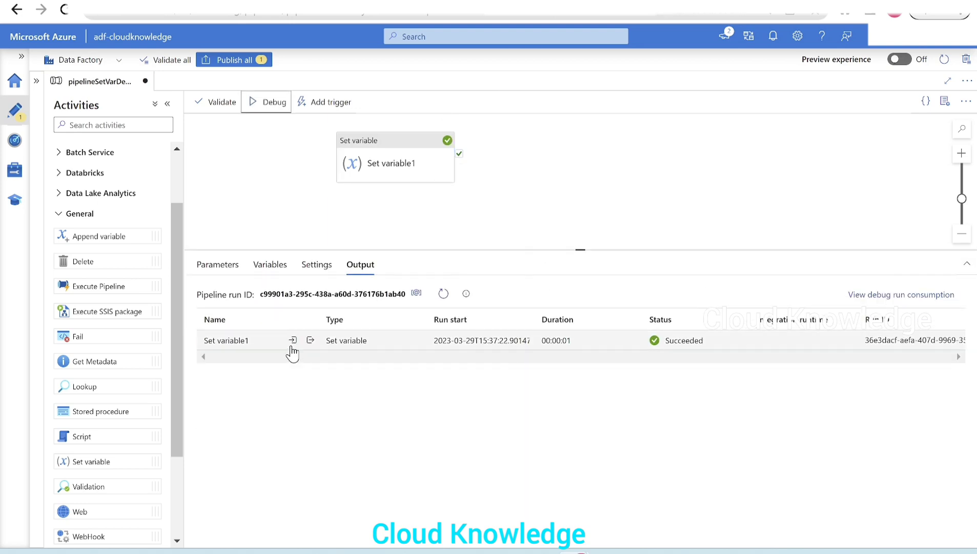
pyautogui.click(291, 339)
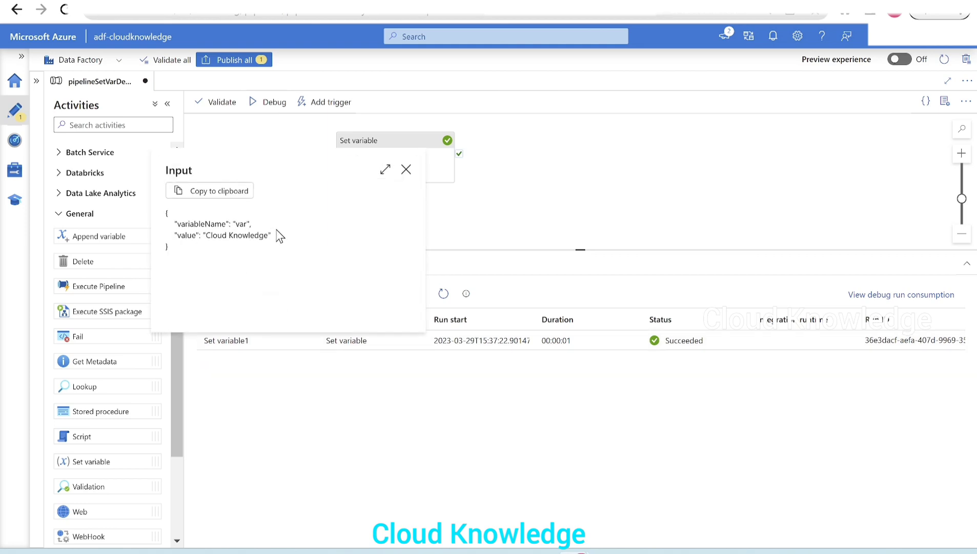
pyautogui.click(405, 171)
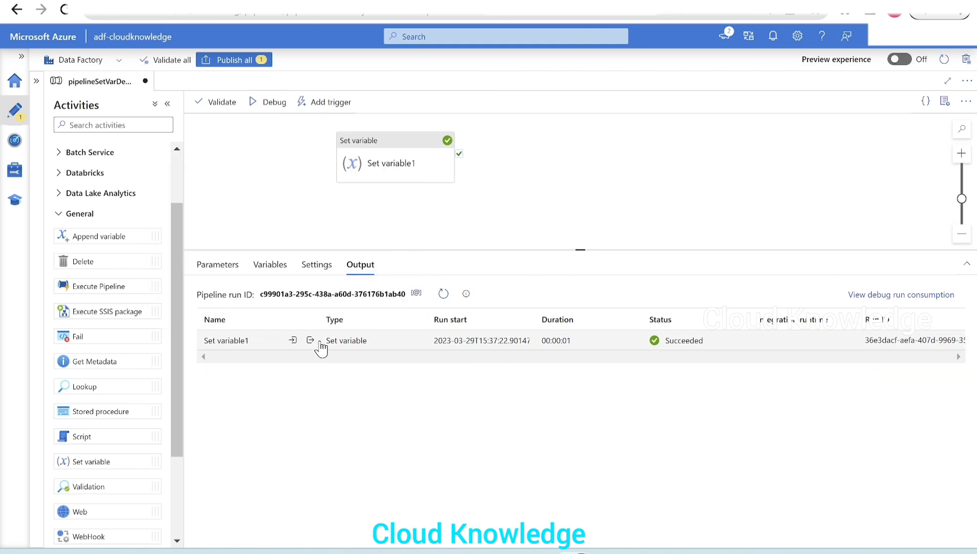
pyautogui.click(313, 340)
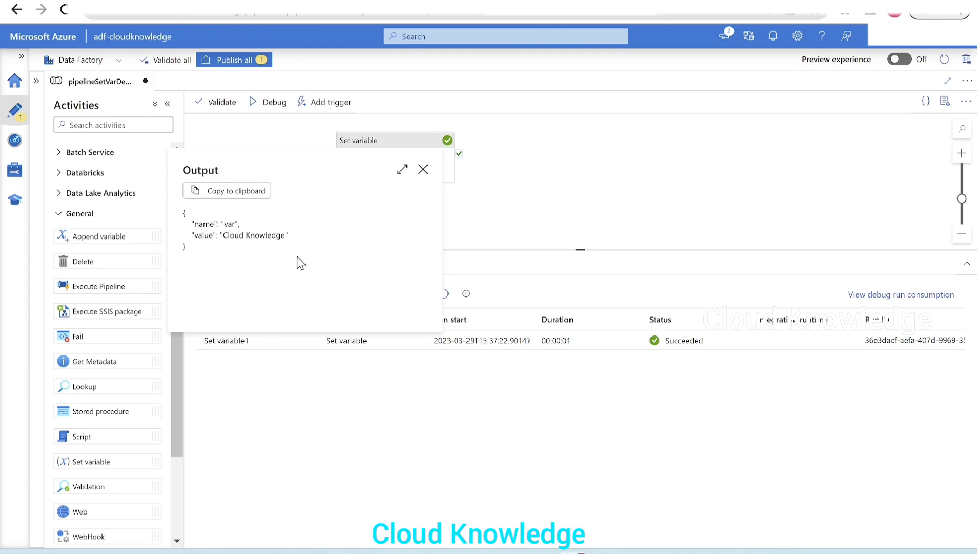
pyautogui.click(424, 171)
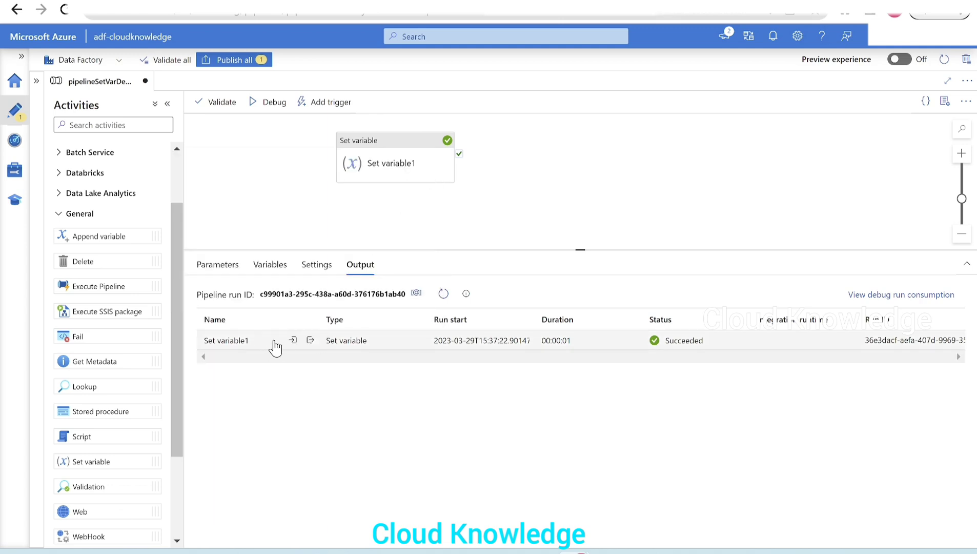
# - Recheck the Set variable1 output and read the Pipeline variables documentation about modifying values during a run
pyautogui.click(390, 163)
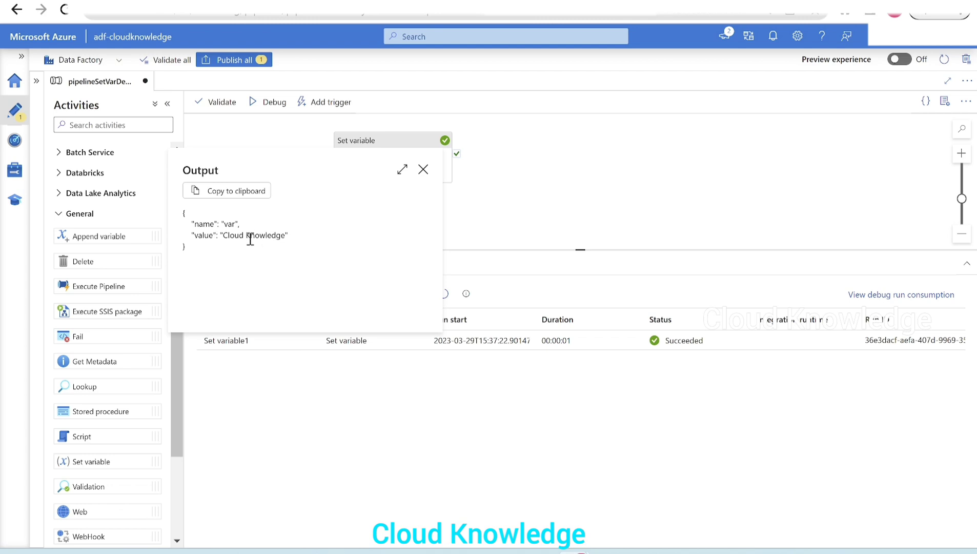
pyautogui.click(476, 141)
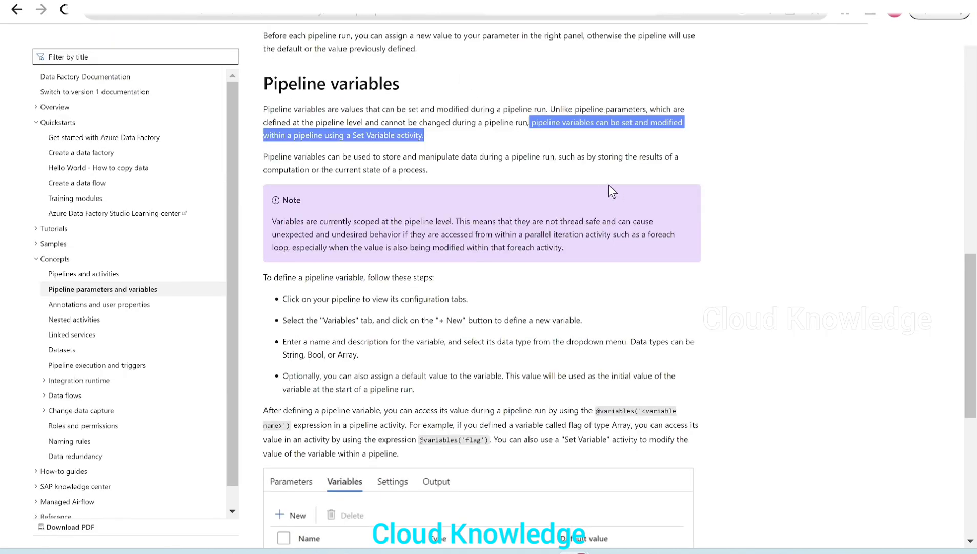
pyautogui.moveTo(369, 110); pyautogui.dragTo(550, 111)
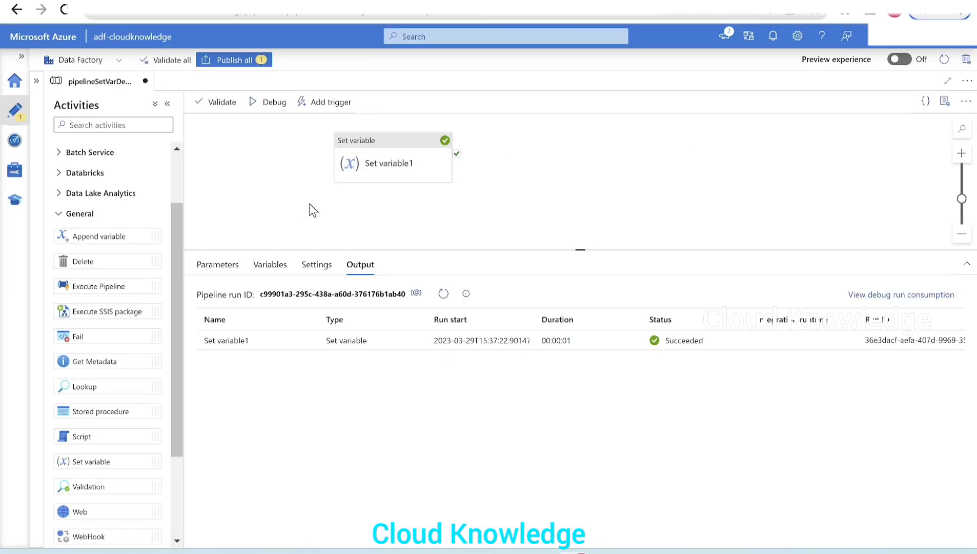
# - Add a second Set variable activity to the canvas and connect it to the success output of Set variable1
pyautogui.moveTo(443, 250); pyautogui.dragTo(438, 288)
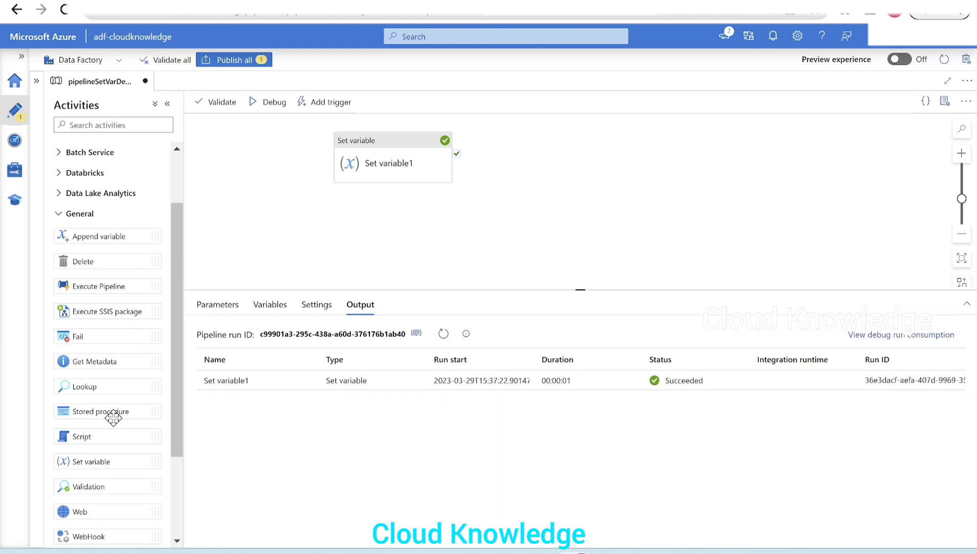
pyautogui.moveTo(97, 460); pyautogui.dragTo(551, 153)
pyautogui.moveTo(457, 153); pyautogui.dragTo(515, 157)
# - Configure Set variable2 to set the pipeline variable var to Cloud Knowledge Channel
pyautogui.click(538, 159)
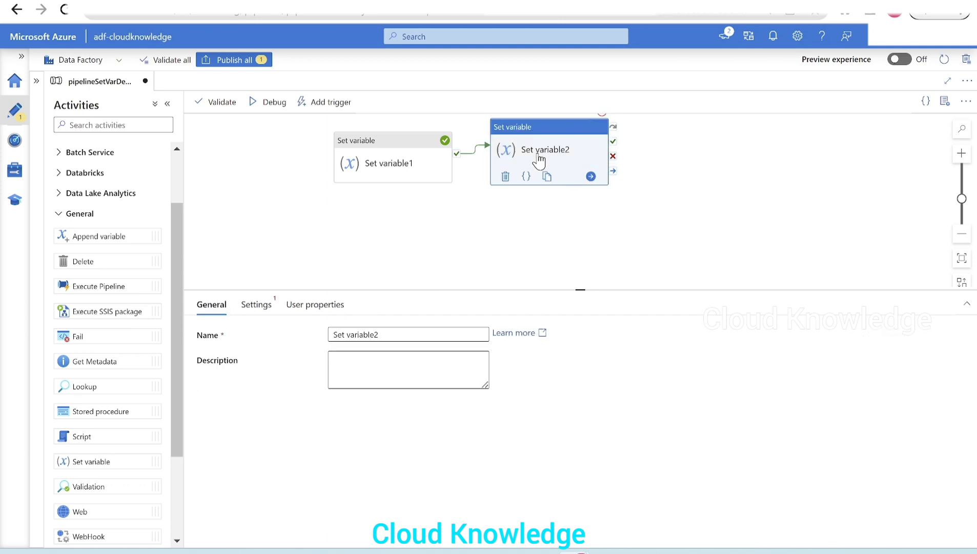
pyautogui.click(251, 306)
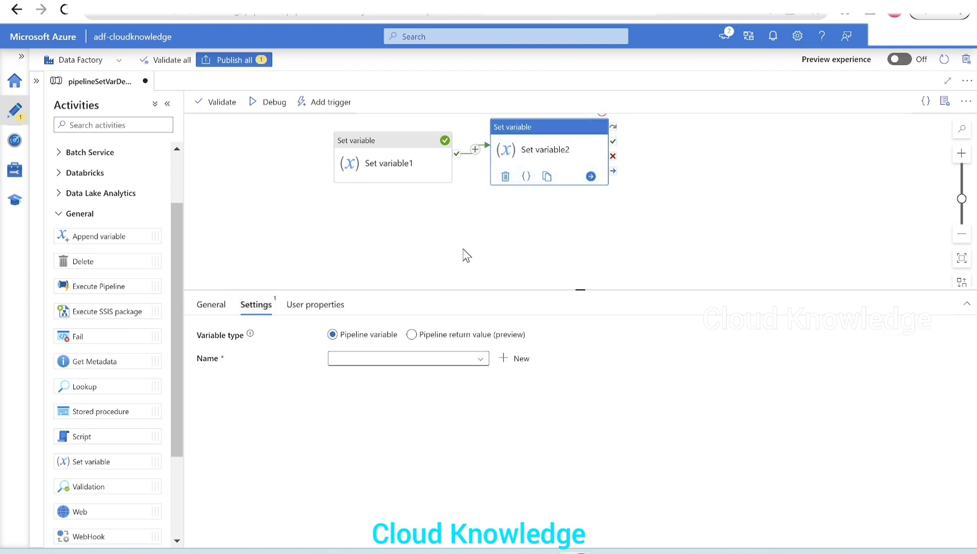
pyautogui.click(390, 366)
pyautogui.click(355, 374)
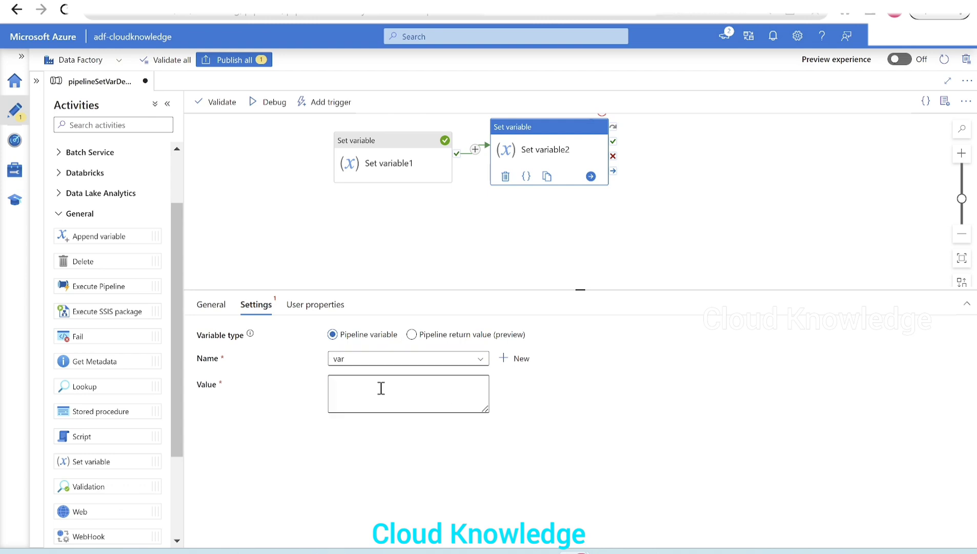
pyautogui.click(421, 410)
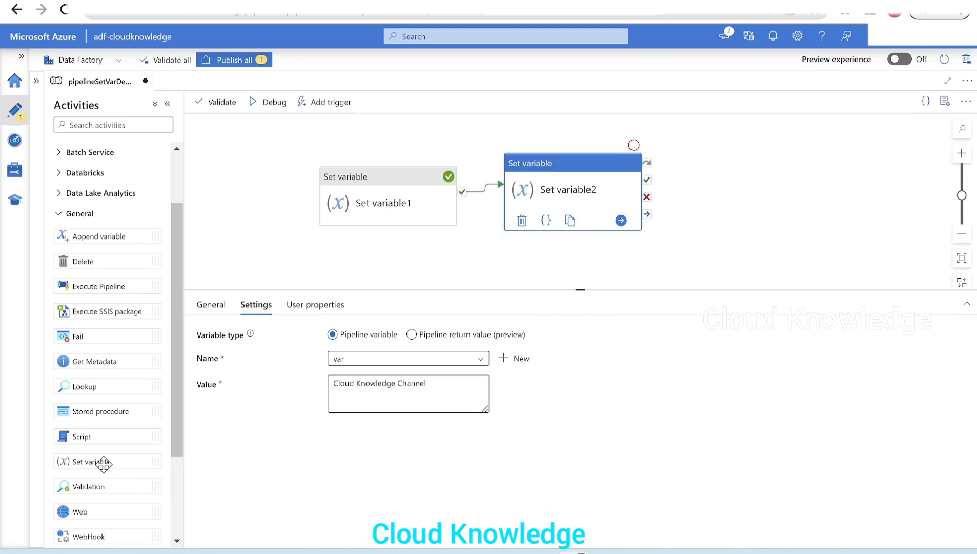
# - Add a third Set variable activity and connect it to the success output of Set variable2
pyautogui.moveTo(100, 461); pyautogui.dragTo(755, 186)
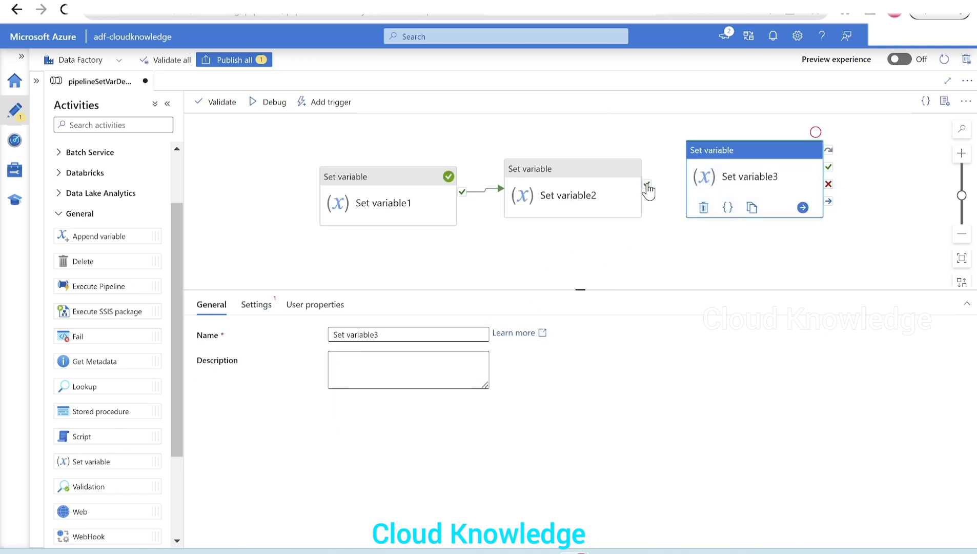
pyautogui.moveTo(647, 183); pyautogui.dragTo(693, 183)
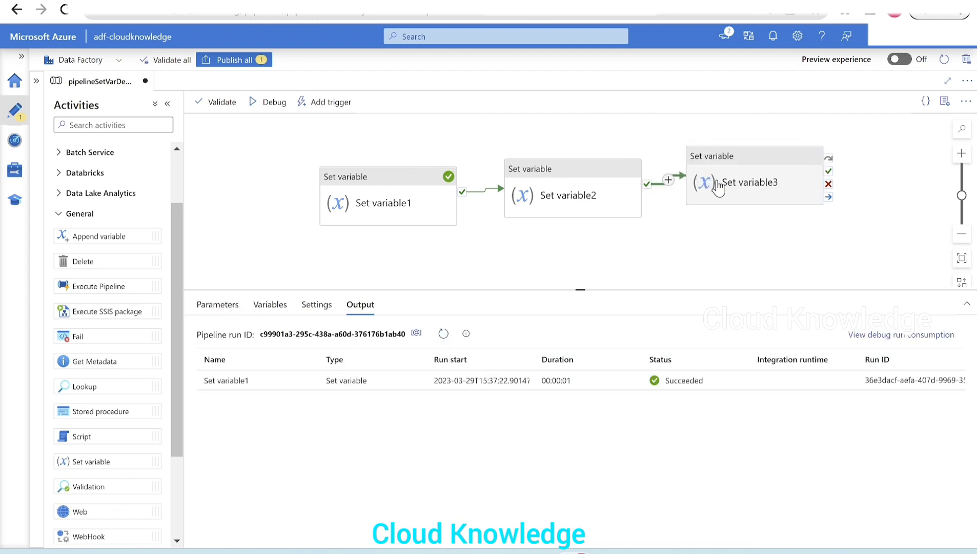
# - Configure Set variable3 to set the pipeline variable var to CK Channel Content
pyautogui.click(767, 183)
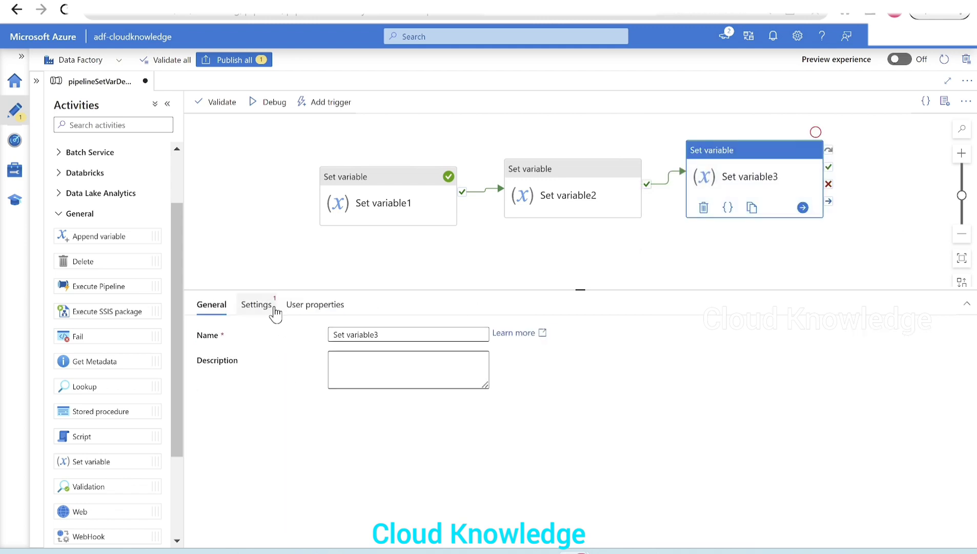
pyautogui.click(258, 304)
pyautogui.click(424, 358)
pyautogui.click(382, 378)
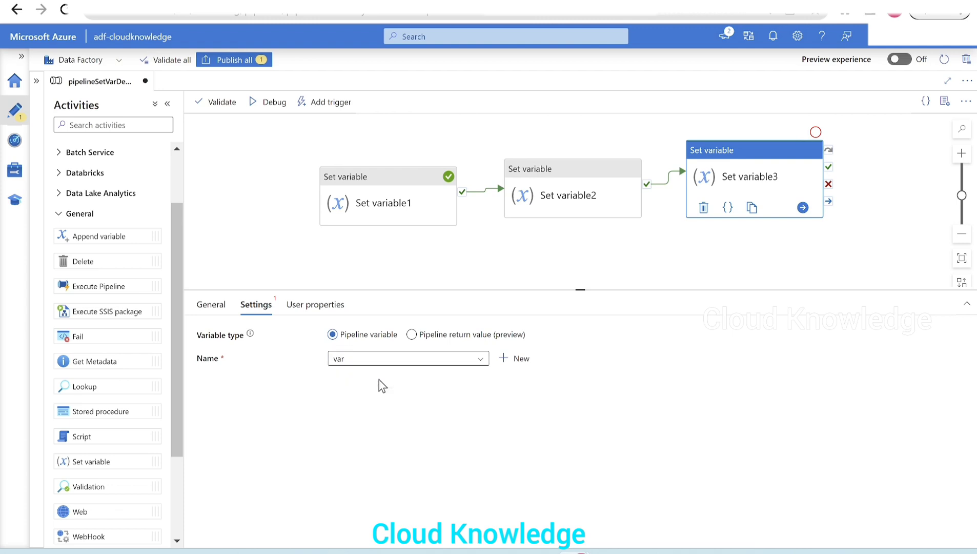
pyautogui.click(386, 398)
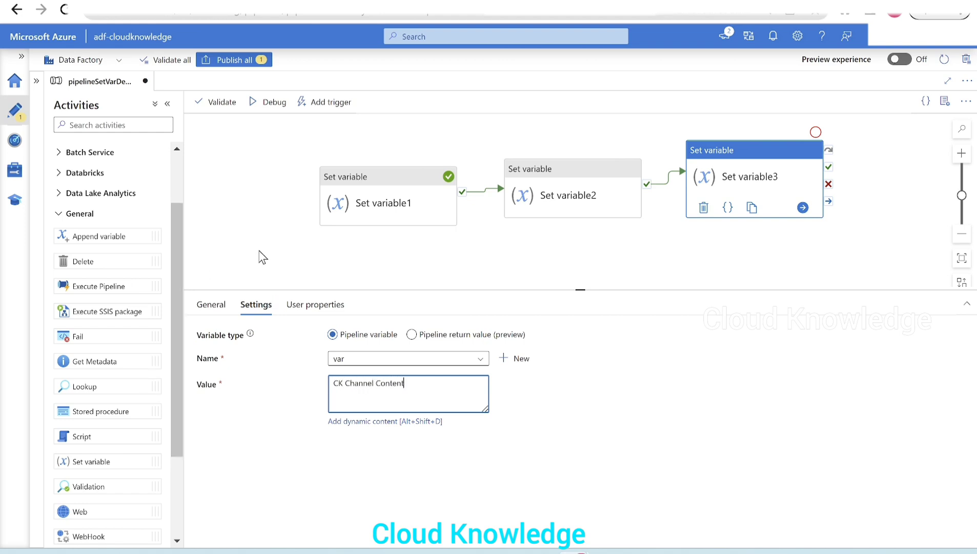
# - Review the pipeline's variable list and the value assigned to var in each of the three Set variable activities
pyautogui.click(389, 216)
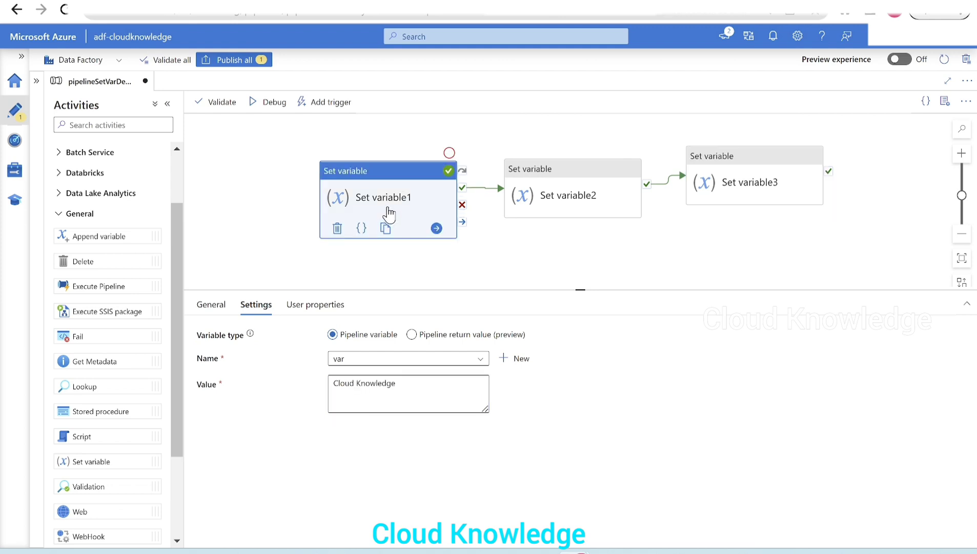
pyautogui.click(275, 200)
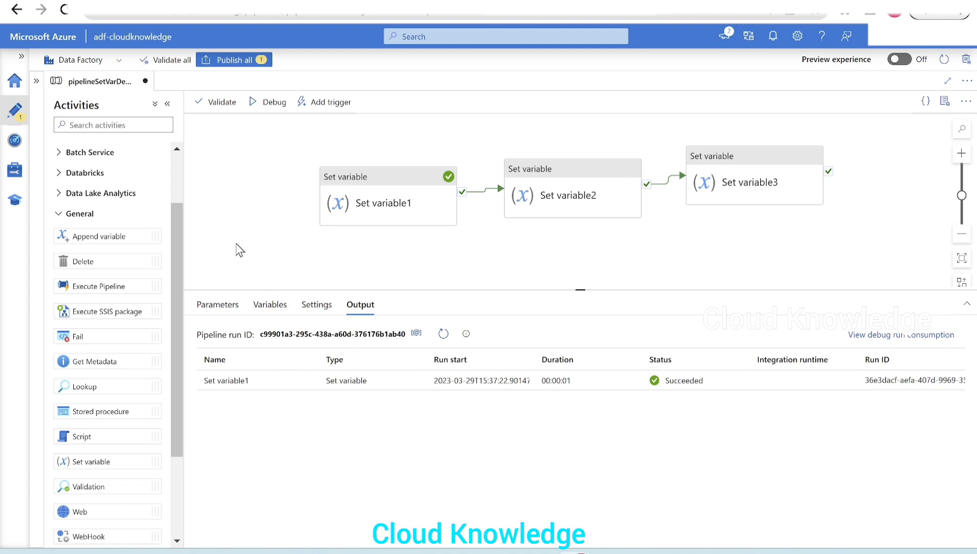
pyautogui.click(271, 304)
pyautogui.click(388, 222)
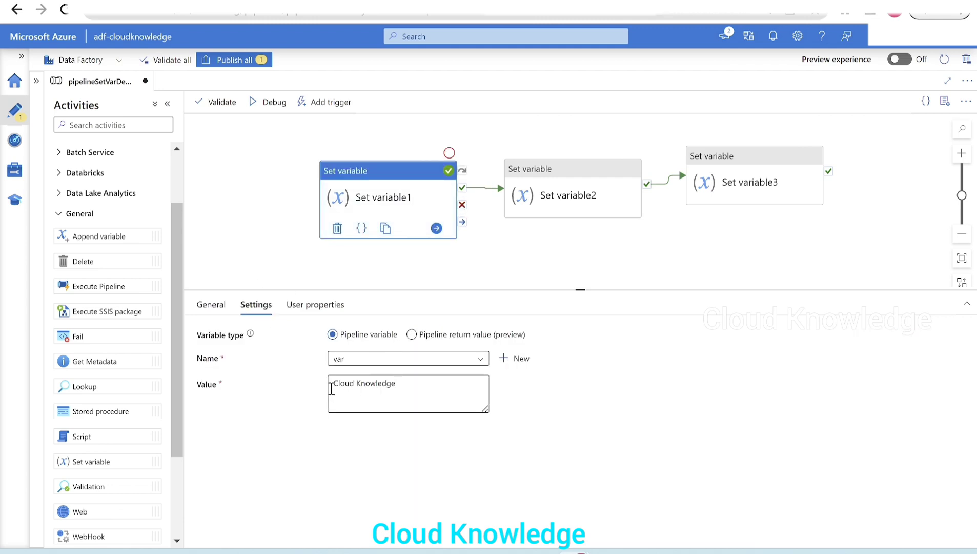
pyautogui.click(552, 205)
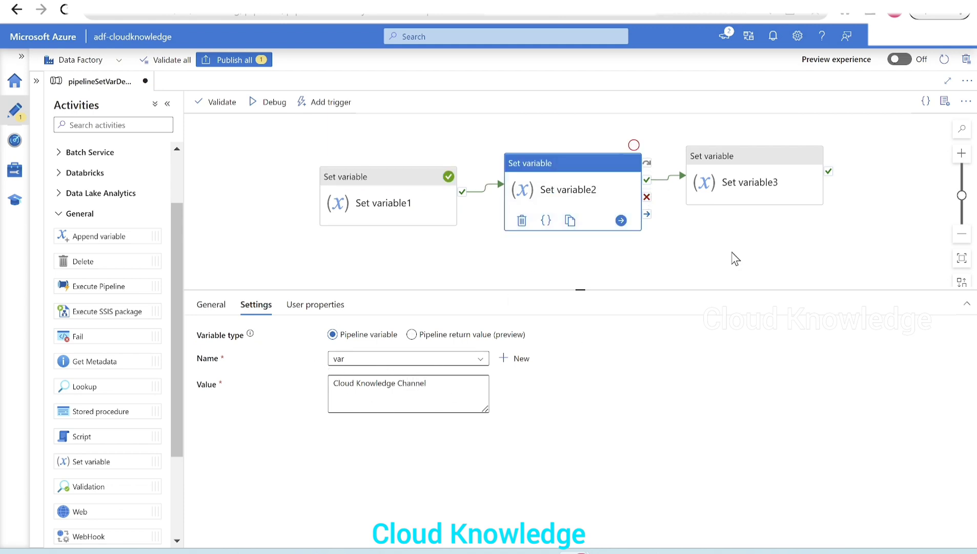
pyautogui.click(722, 169)
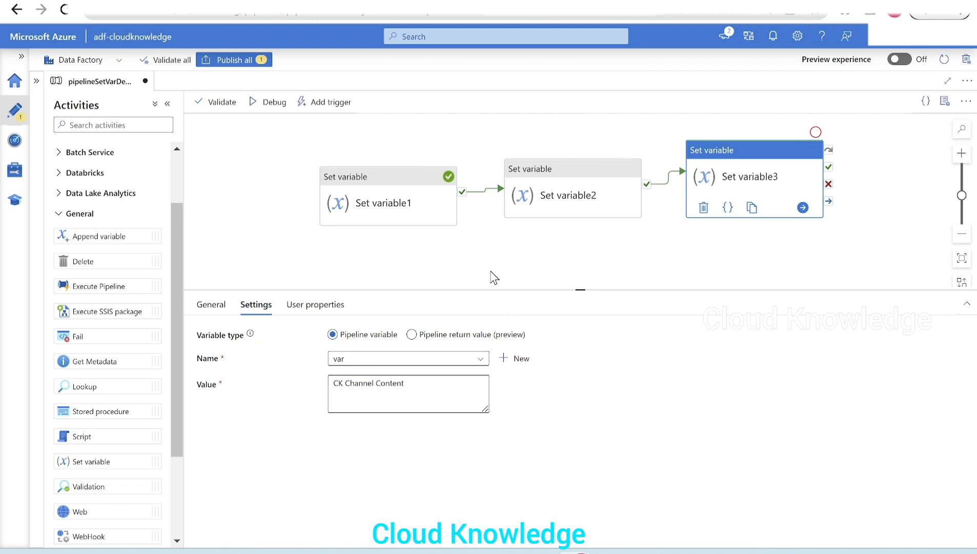
# - Switch to the Pipeline variables documentation and highlight the passage on changing variables with a Set Variable activity
pyautogui.hotkey('ctrl', 'Tab')
pyautogui.moveTo(384, 135); pyautogui.dragTo(381, 129)
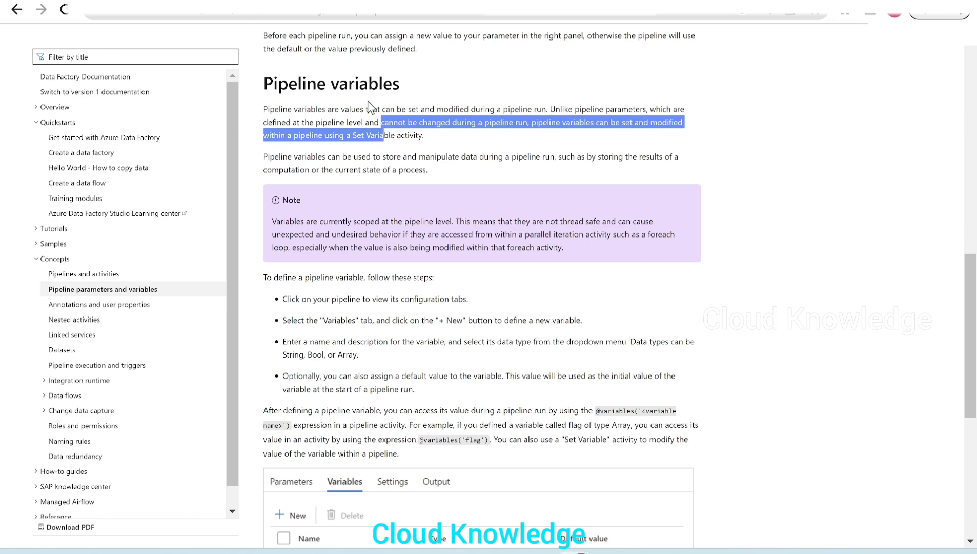
# - Return to Data Factory and inspect the run output of Set variable1, Set variable2 and Set variable3 one after another
pyautogui.click(372, 108)
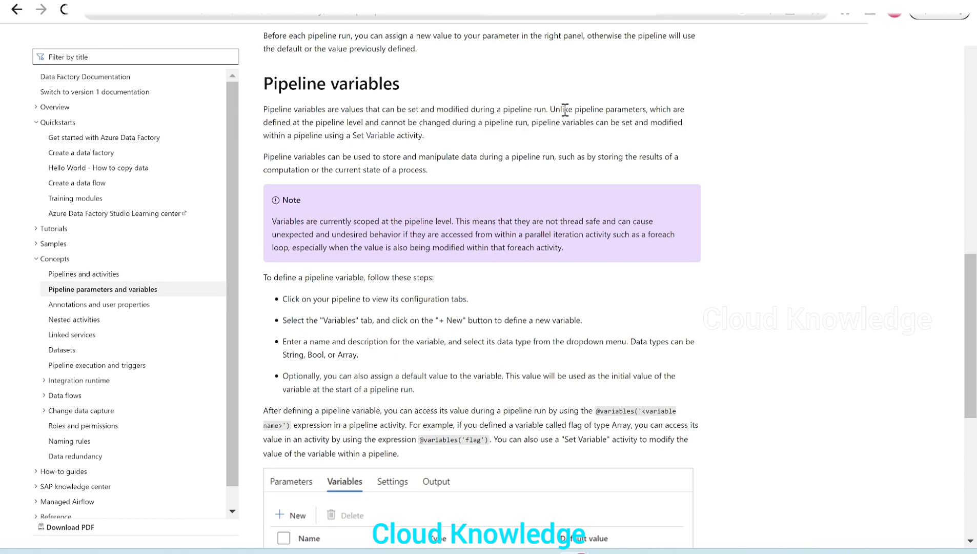
pyautogui.hotkey('ctrl', 'shift', 'Tab')
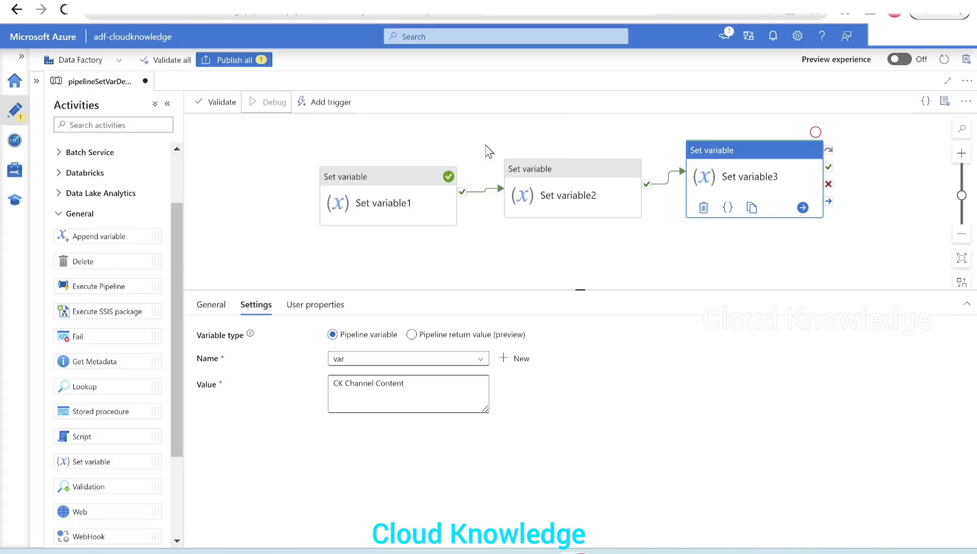
pyautogui.click(690, 239)
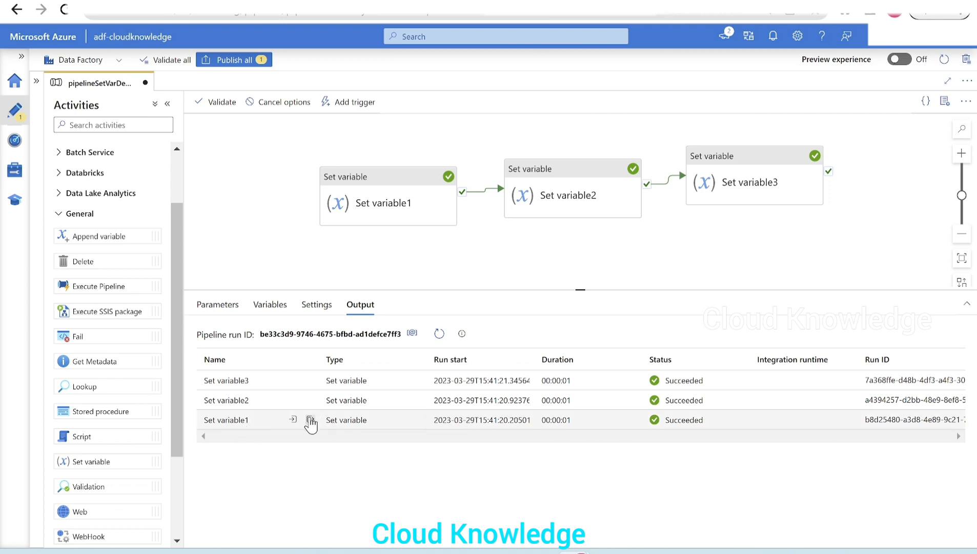
pyautogui.click(311, 419)
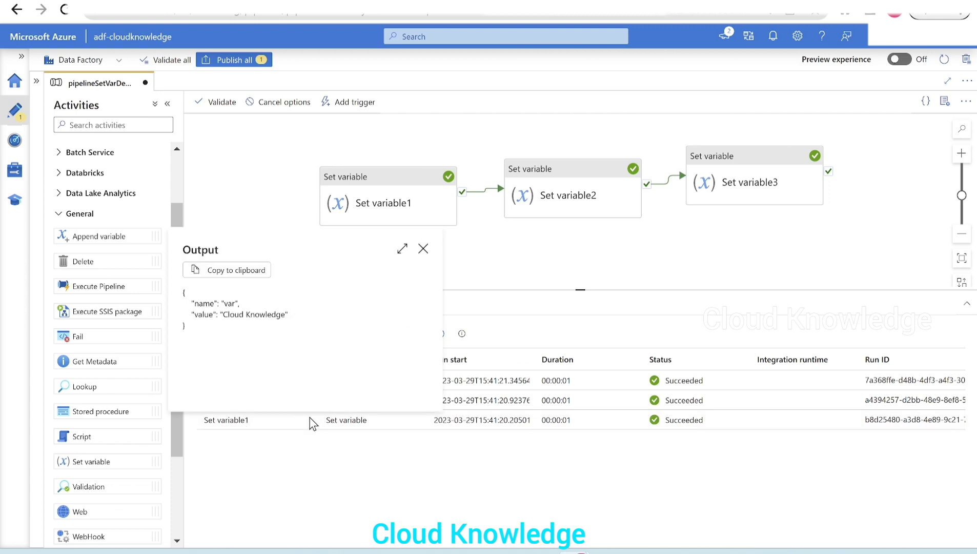
pyautogui.click(423, 248)
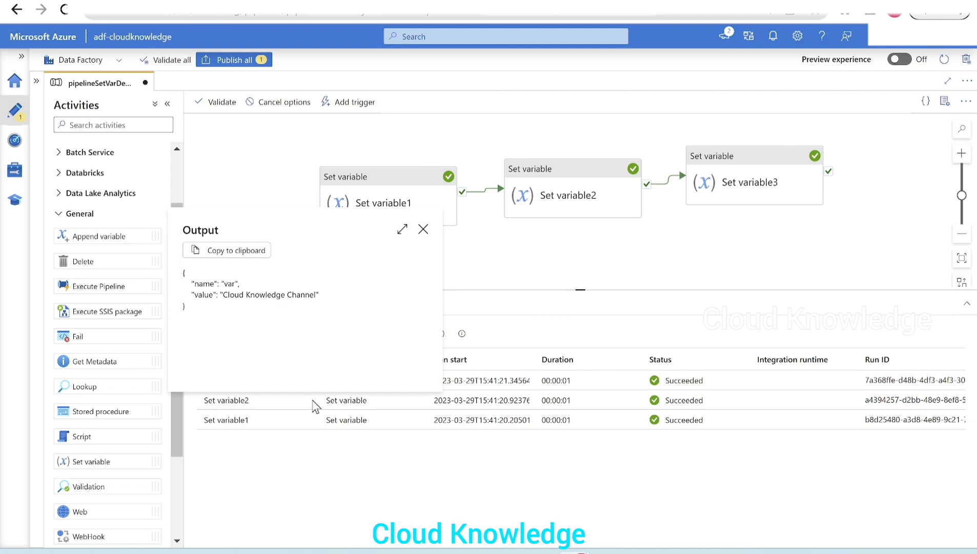
pyautogui.click(423, 229)
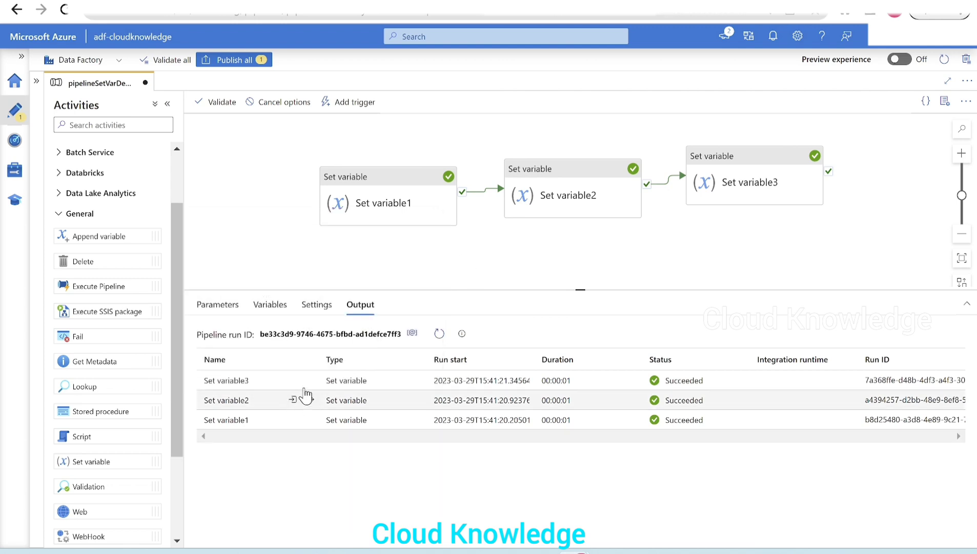
pyautogui.click(311, 380)
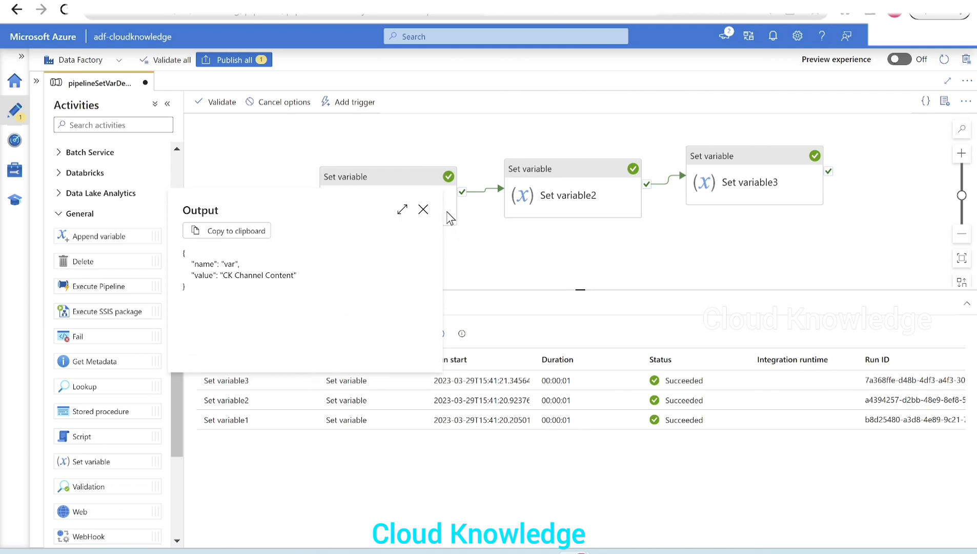
pyautogui.click(423, 210)
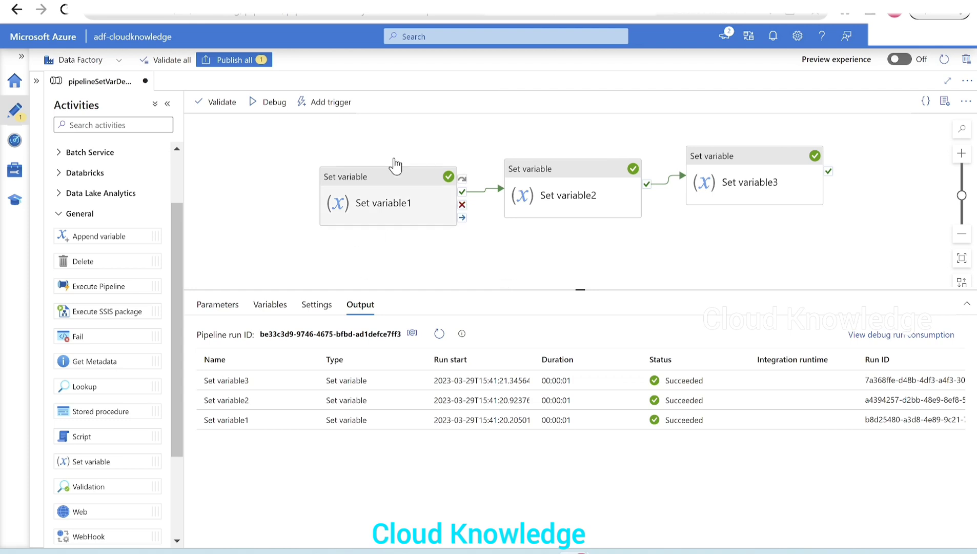
# - Create a new pipeline and name it pipelineSetVarDemo2
pyautogui.click(37, 81)
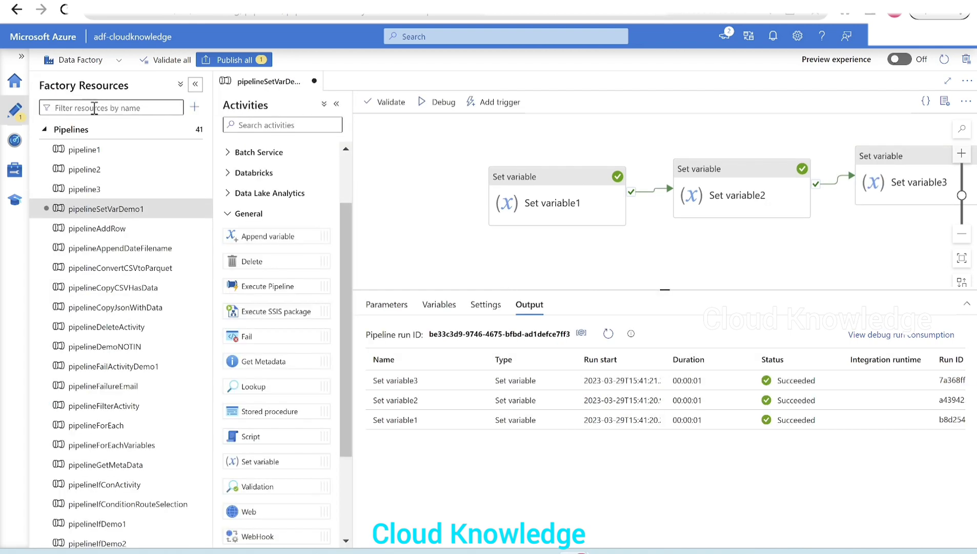
pyautogui.click(195, 107)
pyautogui.moveTo(252, 125)
pyautogui.click(362, 129)
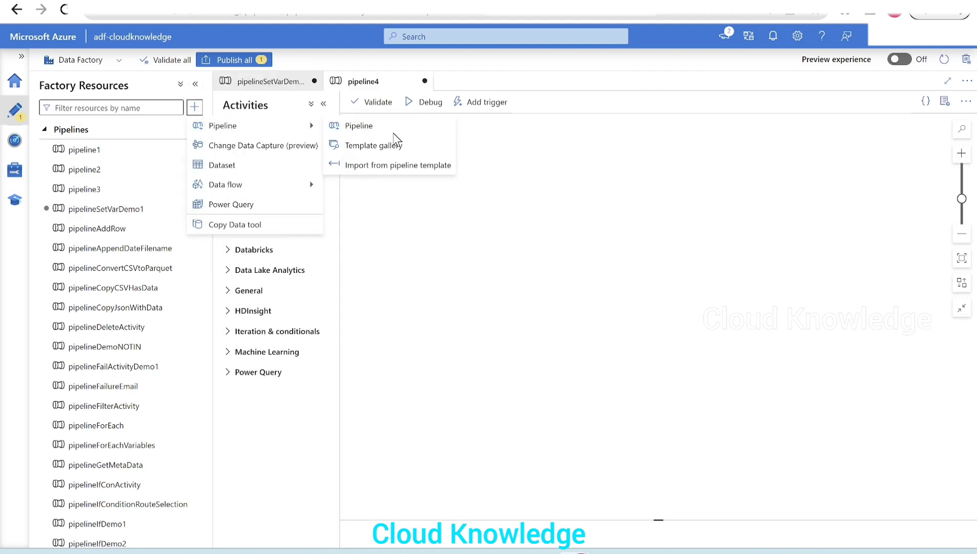
pyautogui.click(843, 193)
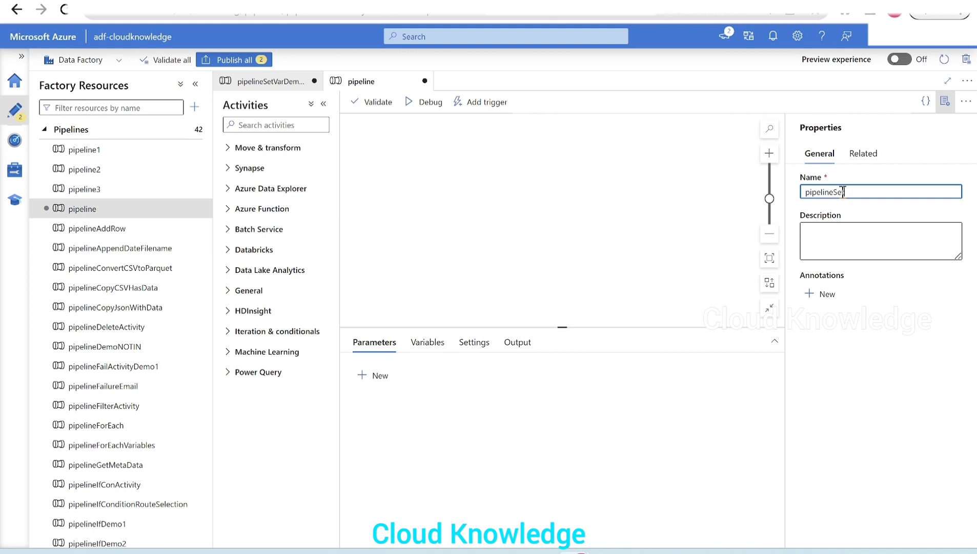
pyautogui.write('SetVarDemo2')
pyautogui.click(945, 101)
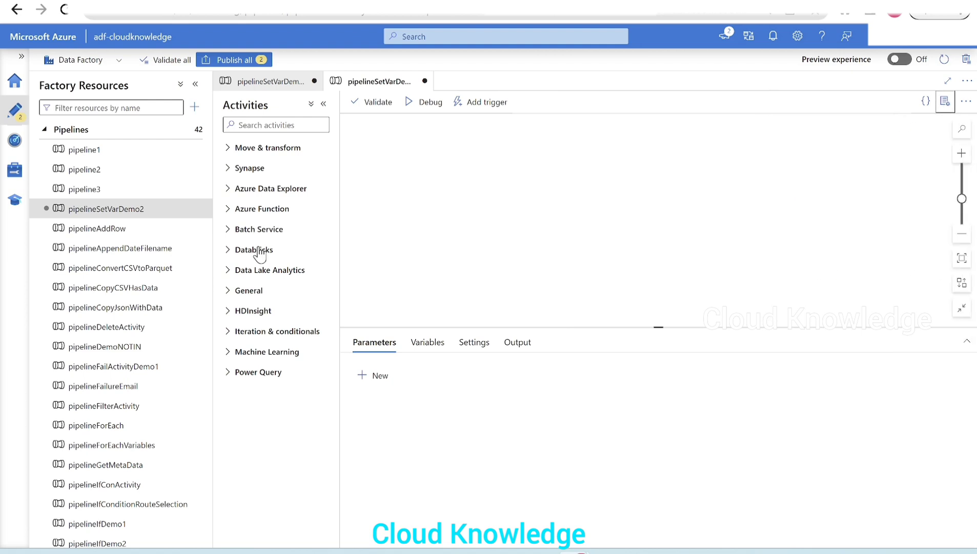
pyautogui.click(195, 84)
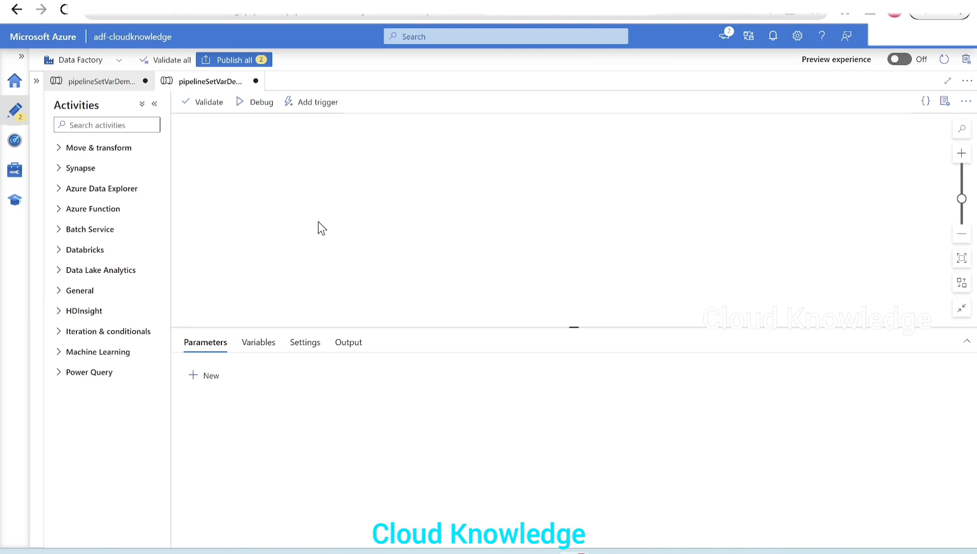
# - Add a Set variable activity to the empty canvas of pipelineSetVarDemo2
pyautogui.click(68, 293)
pyautogui.scroll(-3, 102, 461)
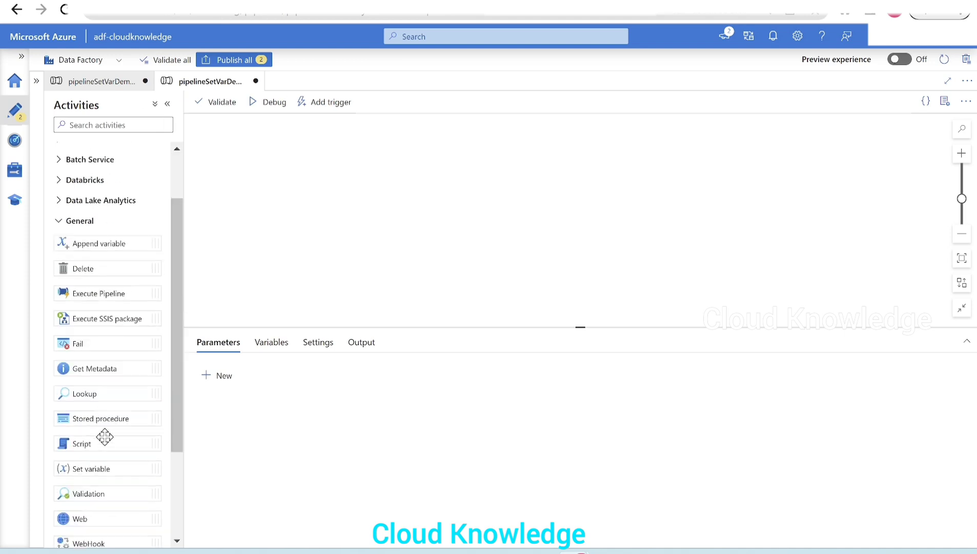
pyautogui.moveTo(110, 460); pyautogui.dragTo(322, 164)
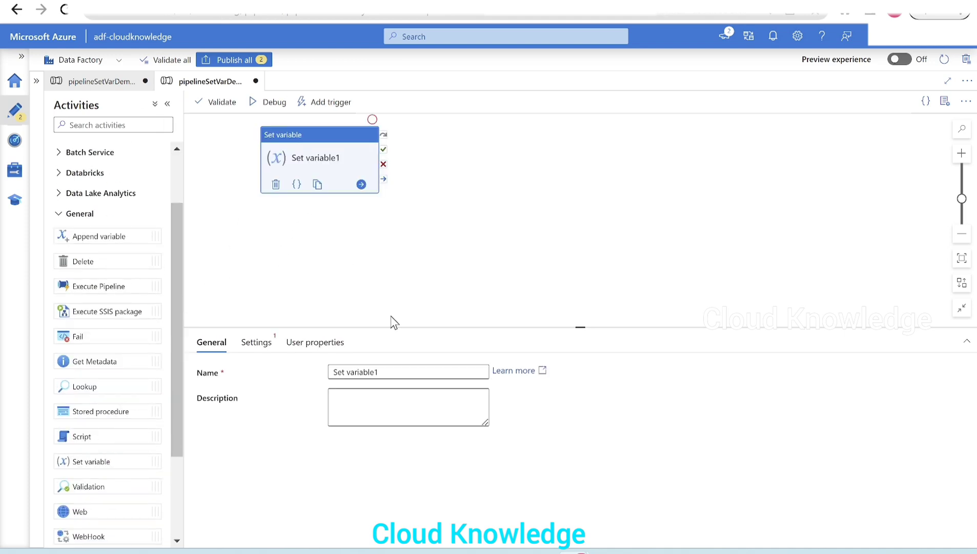
# - Check which variables Set variable1 can use and define a String pipeline variable named var
pyautogui.click(256, 342)
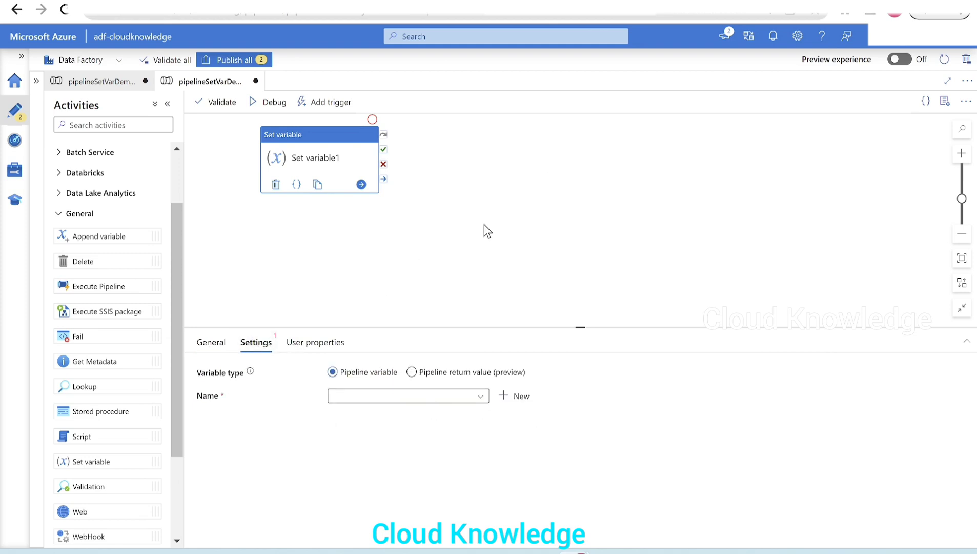
pyautogui.click(440, 399)
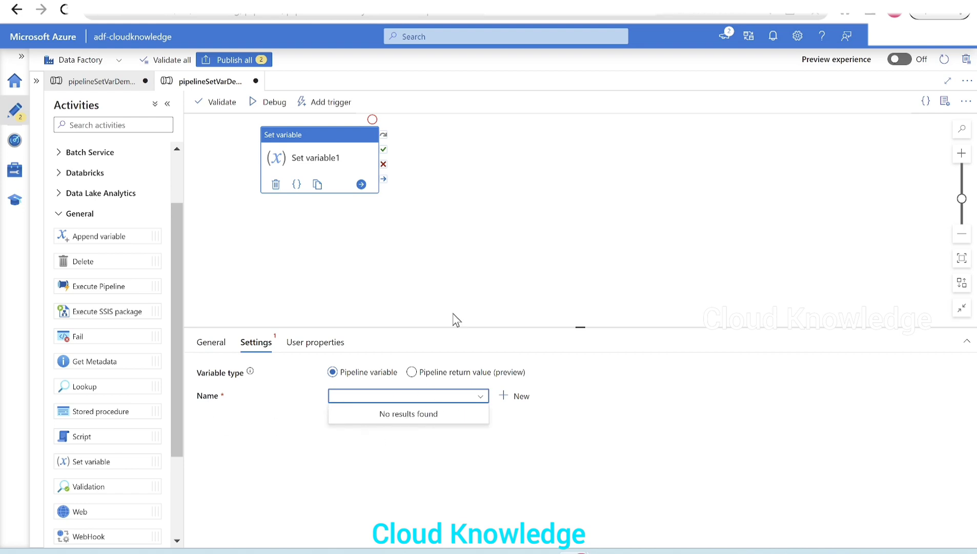
pyautogui.click(464, 253)
pyautogui.click(505, 212)
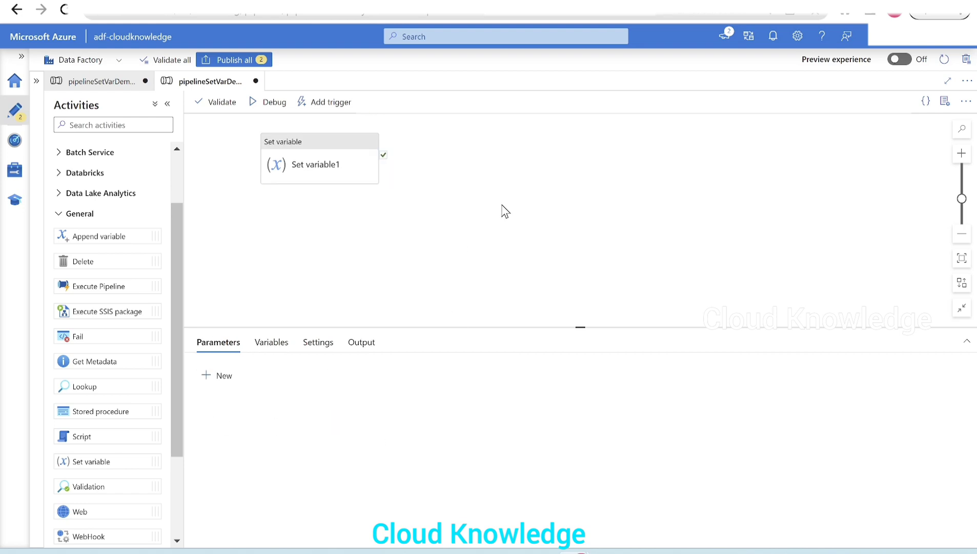
pyautogui.click(259, 354)
pyautogui.click(224, 376)
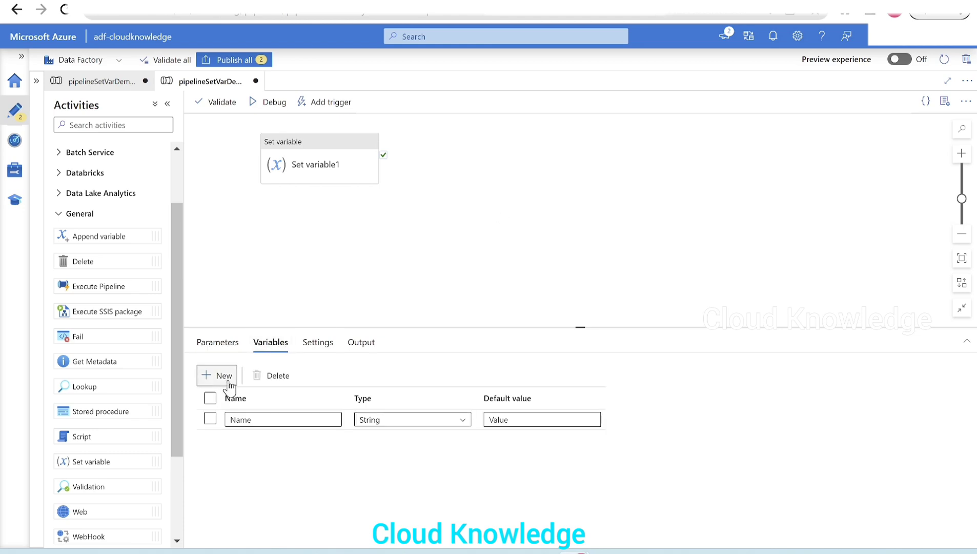
pyautogui.click(290, 421)
pyautogui.write('var')
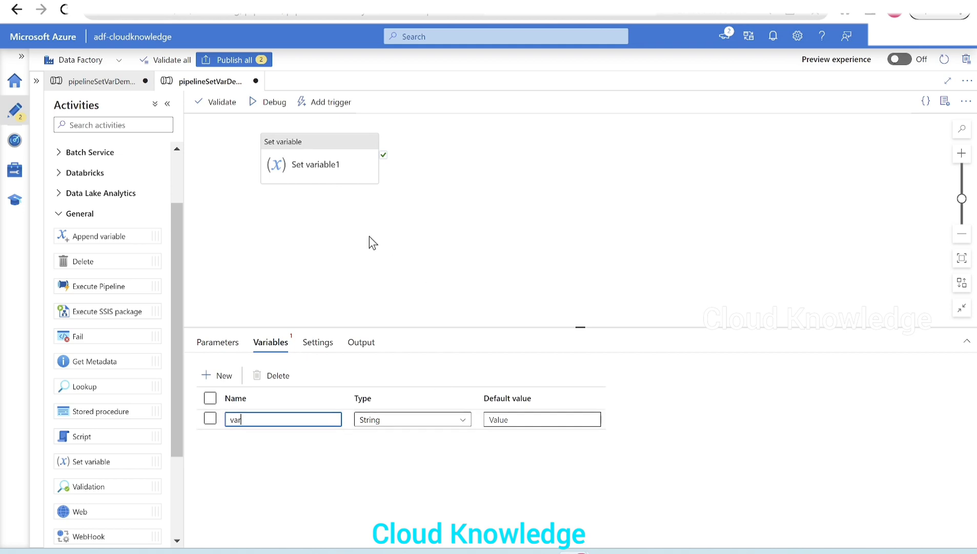
# - Configure Set variable1 to set the pipeline variable var to Cloud Knowledge
pyautogui.click(330, 169)
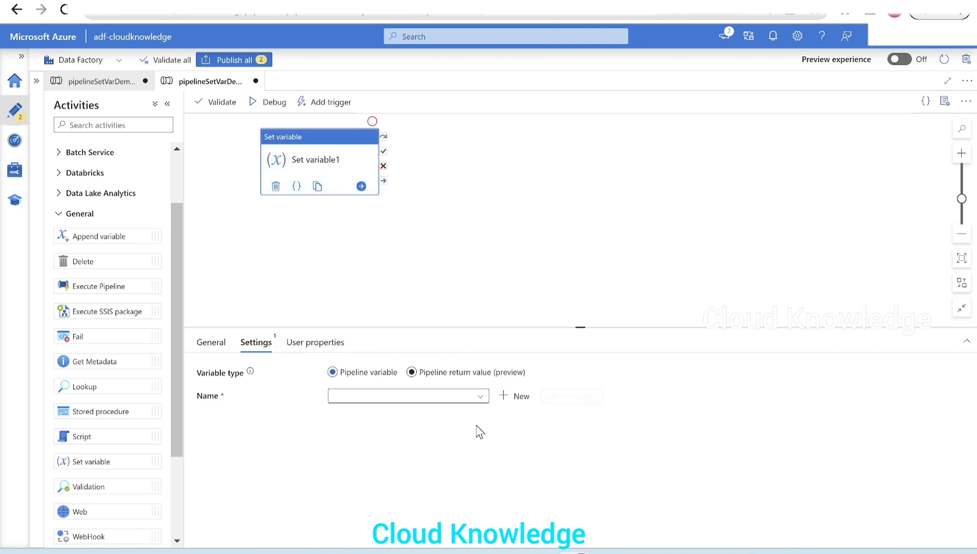
pyautogui.click(408, 401)
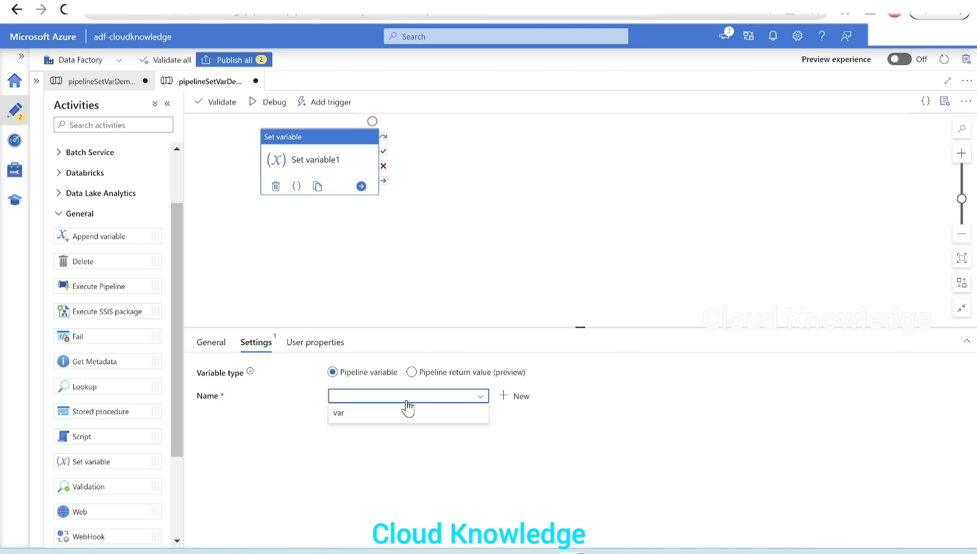
pyautogui.click(349, 419)
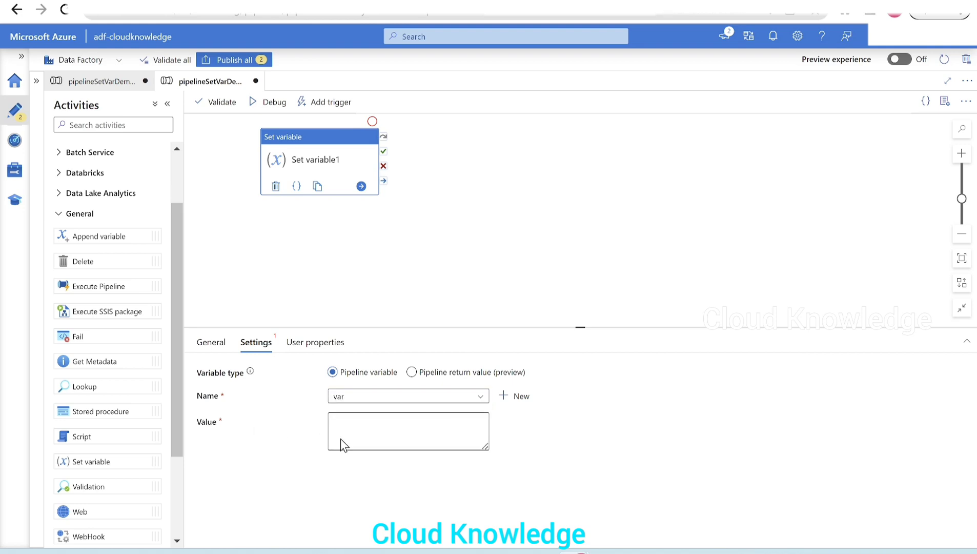
pyautogui.click(341, 440)
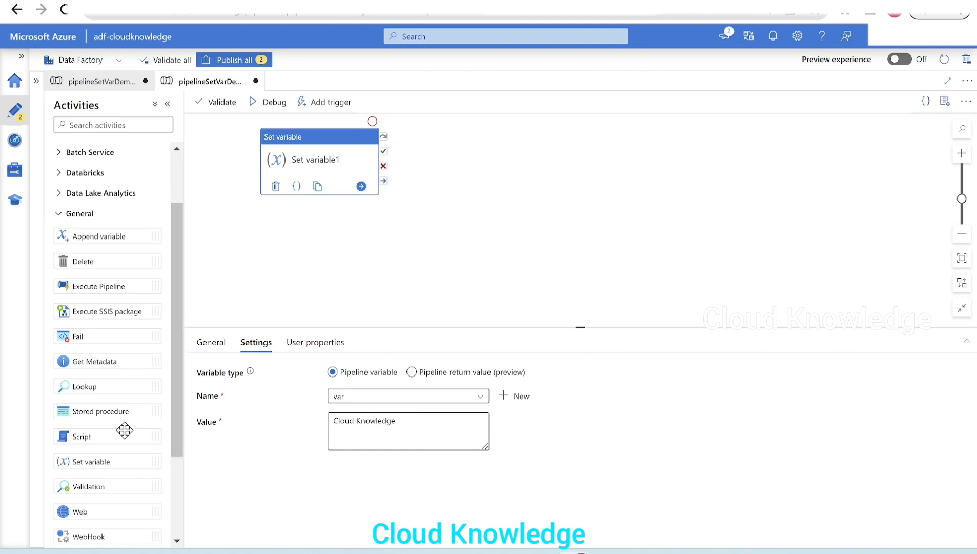
# - Add a second Set variable activity on the success output of Set variable1 and choose var as its variable
pyautogui.moveTo(87, 461); pyautogui.dragTo(528, 185)
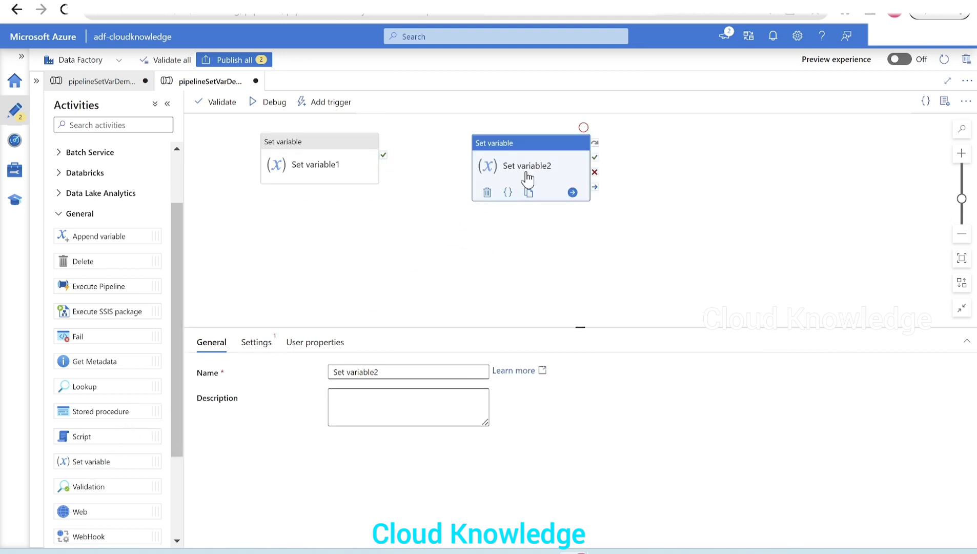
pyautogui.moveTo(384, 154); pyautogui.dragTo(493, 172)
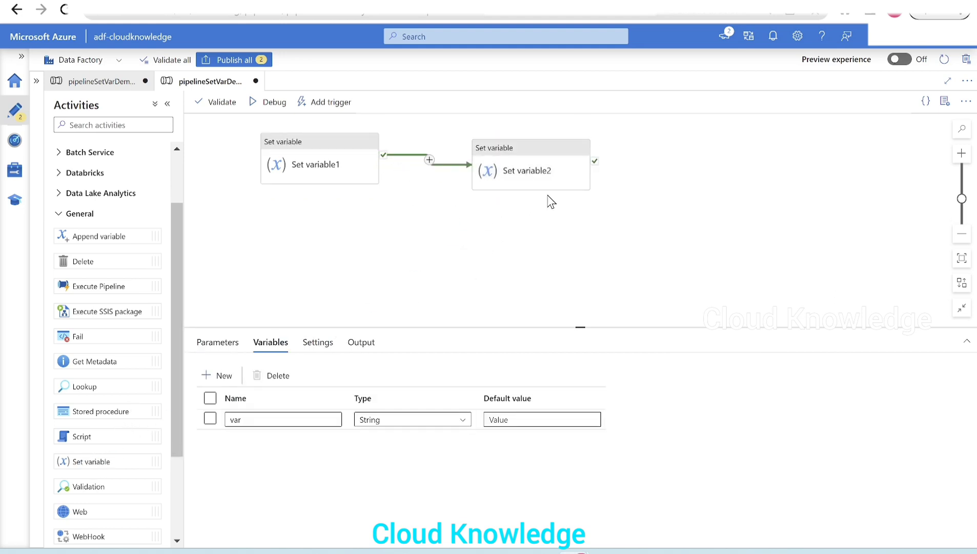
pyautogui.click(524, 175)
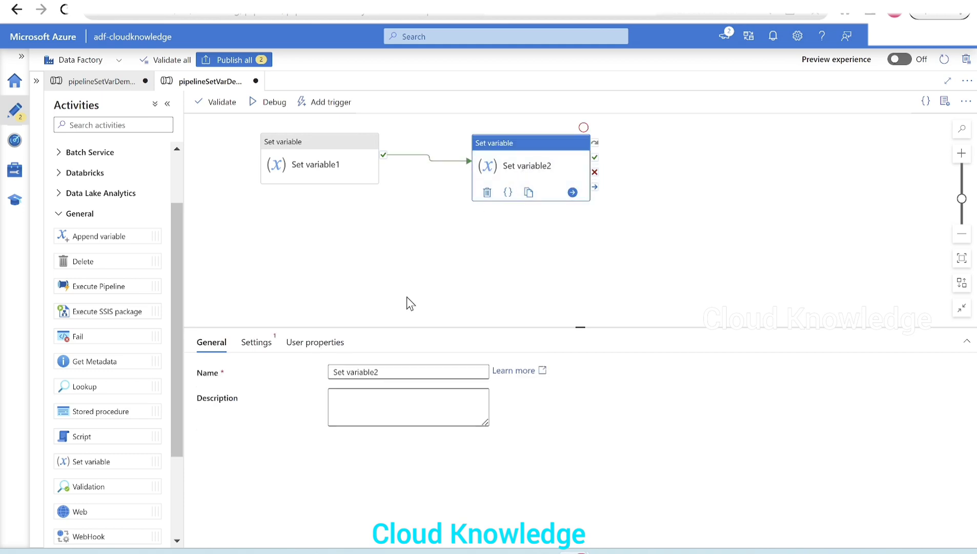
pyautogui.click(258, 343)
pyautogui.click(421, 401)
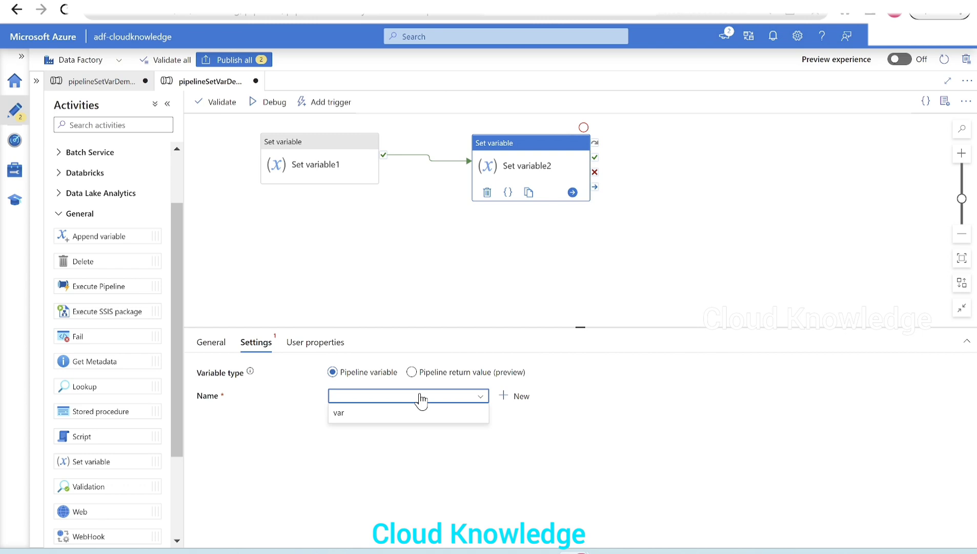
pyautogui.click(385, 414)
pyautogui.click(377, 430)
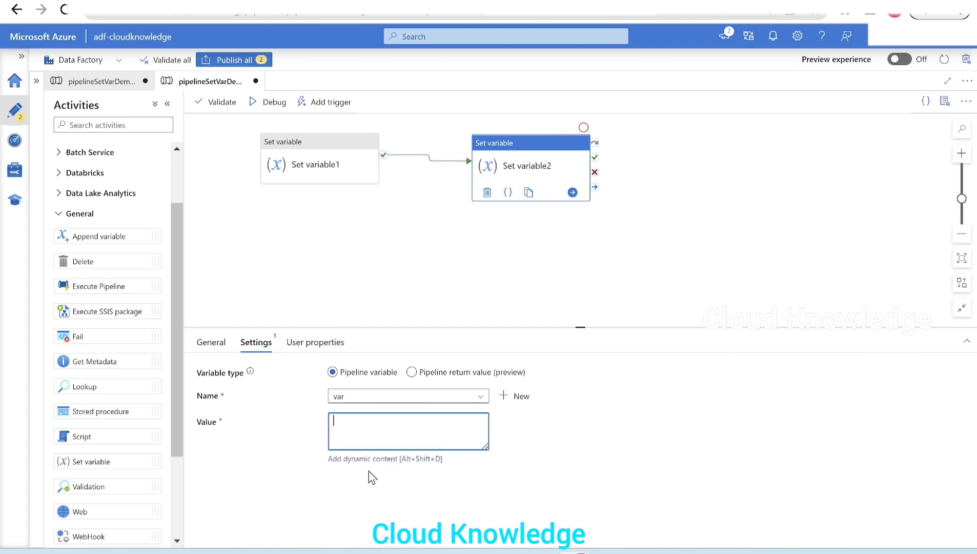
pyautogui.click(360, 459)
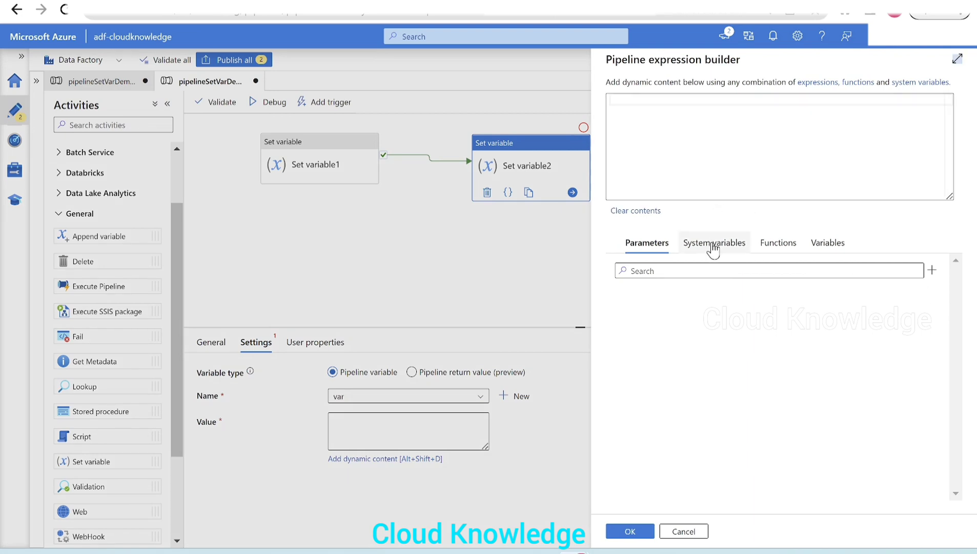
pyautogui.click(831, 245)
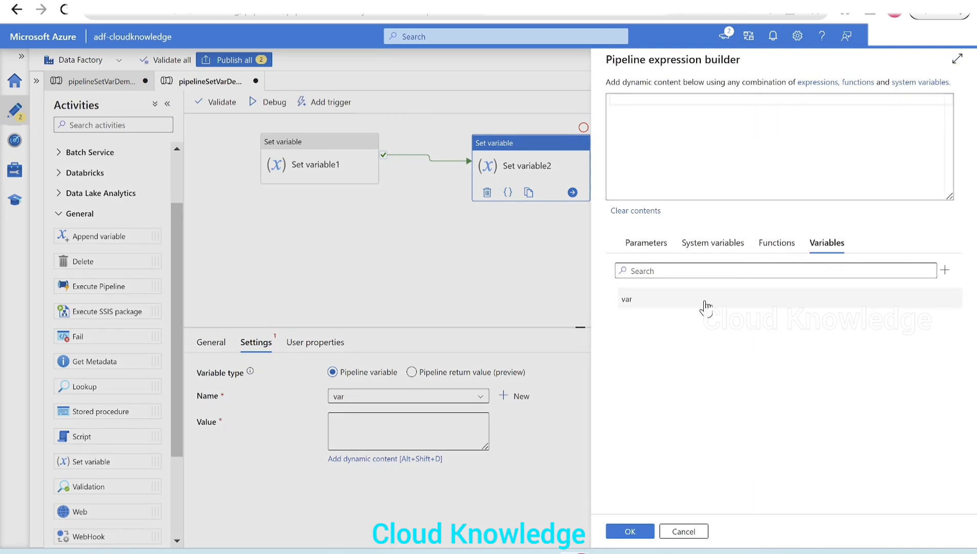
pyautogui.click(653, 307)
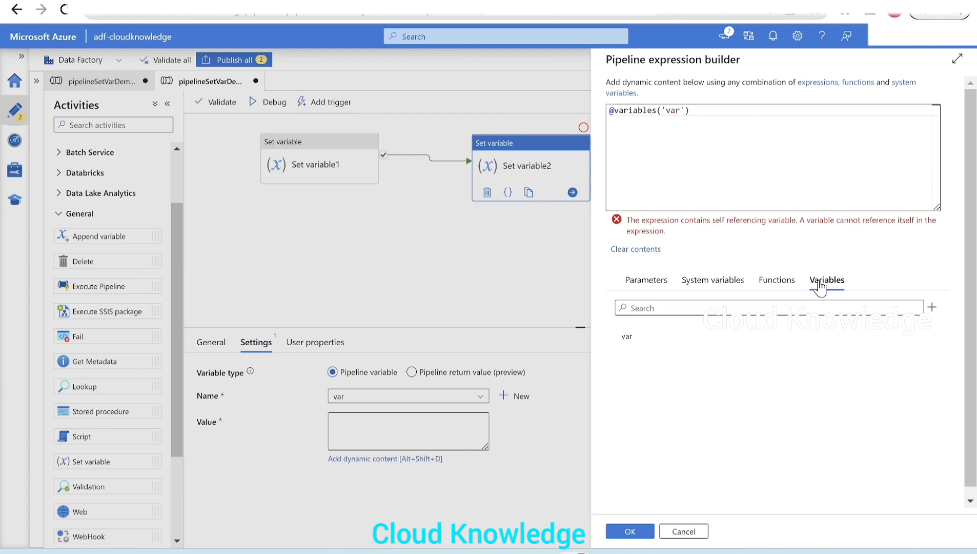
pyautogui.moveTo(705, 240); pyautogui.dragTo(623, 216)
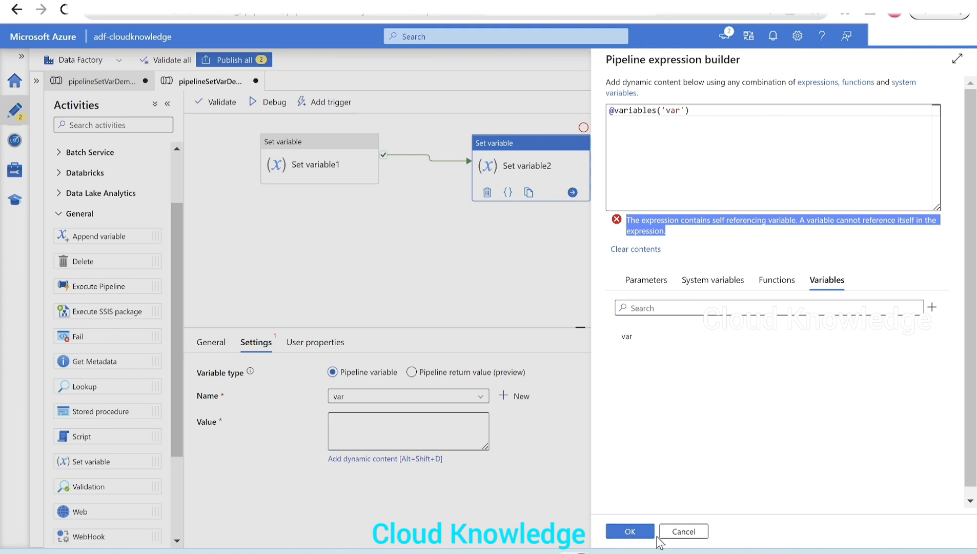
pyautogui.click(676, 532)
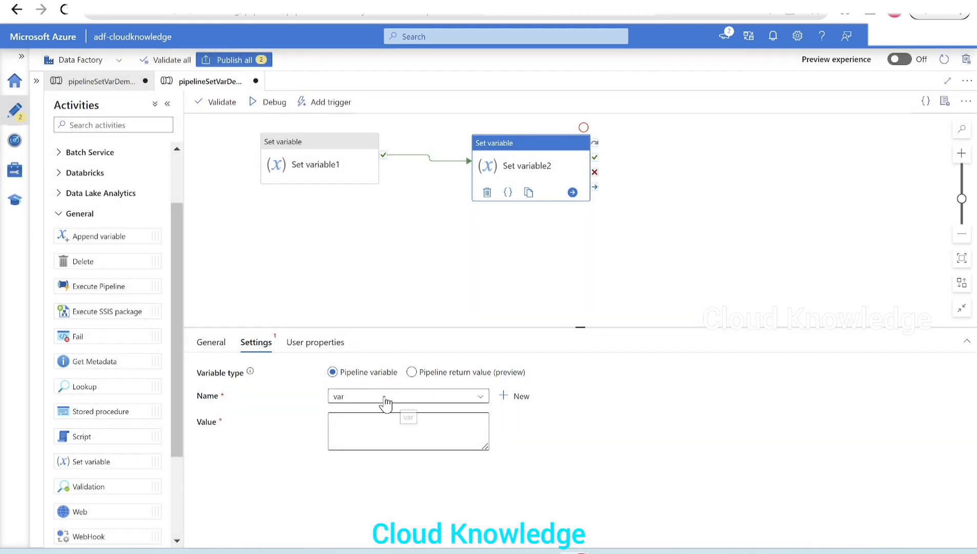
# - Define a second String pipeline variable named var2 in the pipeline's variables
pyautogui.click(334, 200)
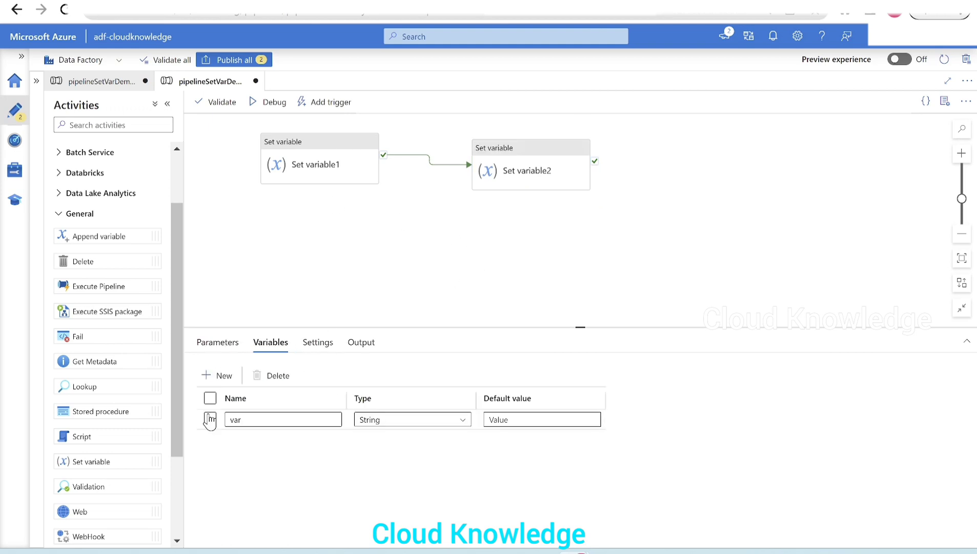
pyautogui.click(223, 376)
pyautogui.click(269, 438)
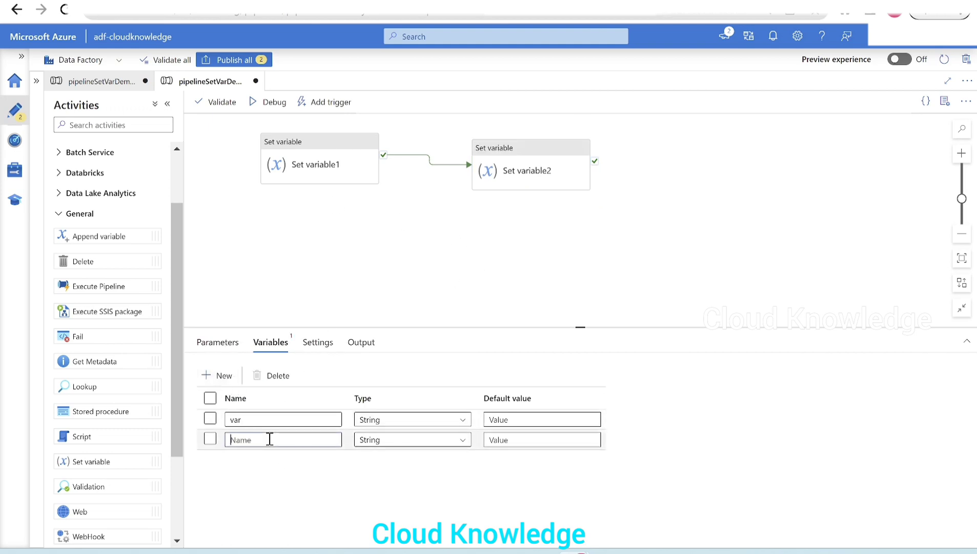
pyautogui.write('var')
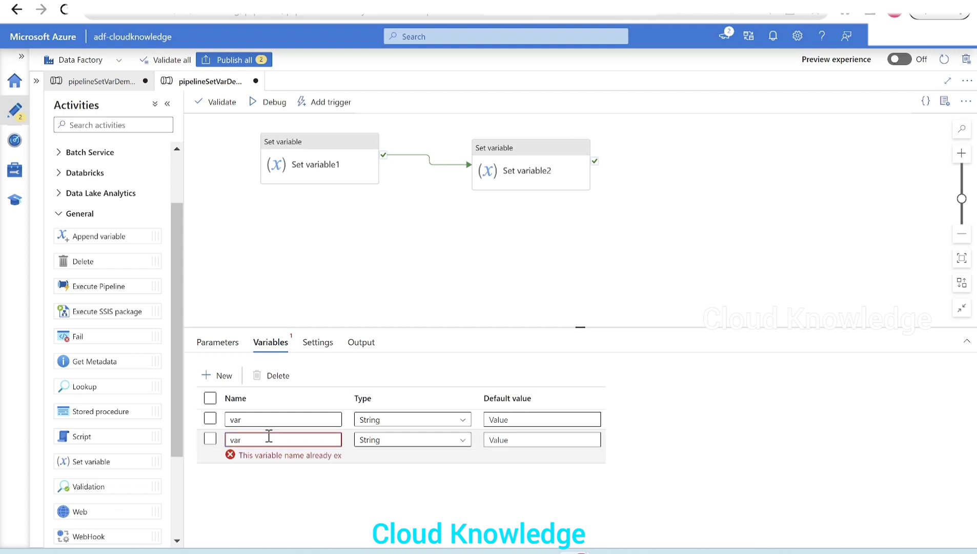
pyautogui.write('2')
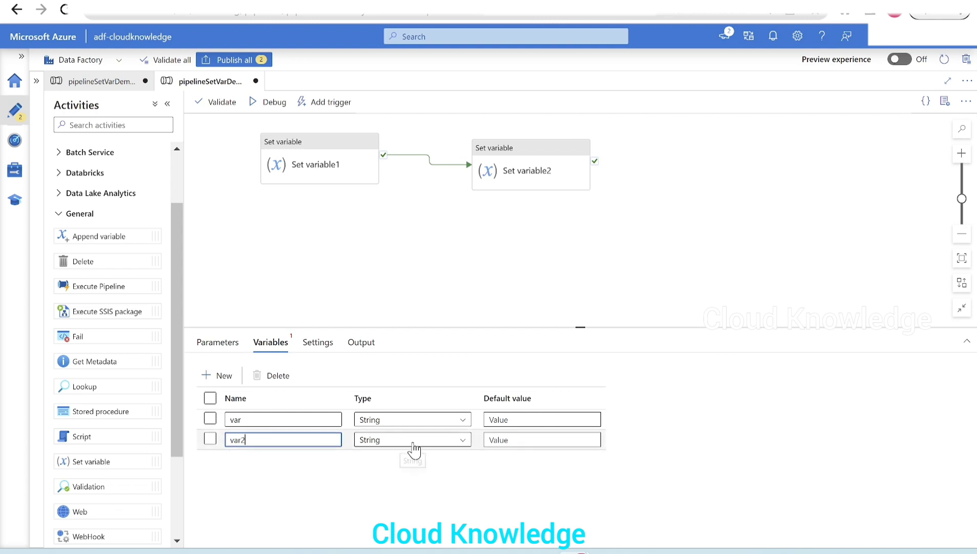
# - Change the variable assigned by Set variable2 to var2
pyautogui.click(523, 174)
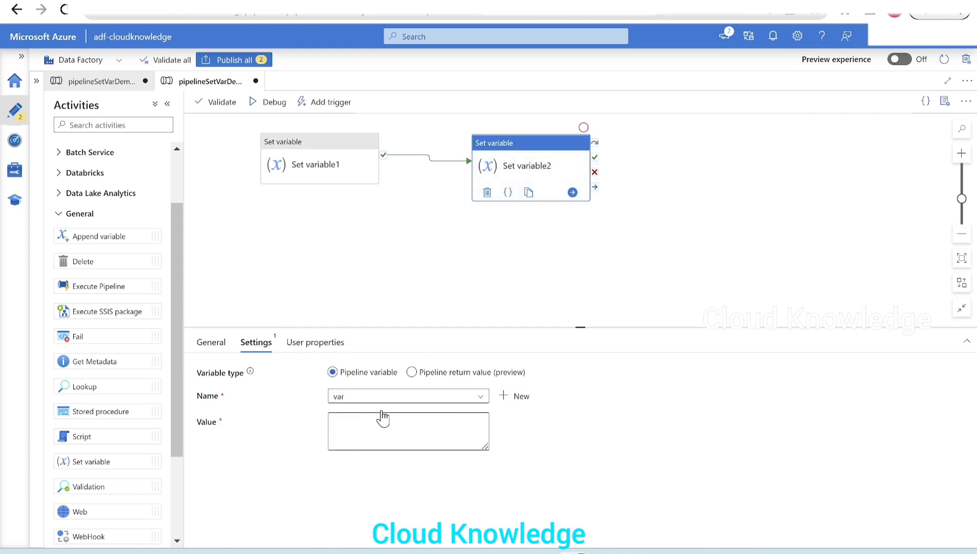
pyautogui.click(360, 401)
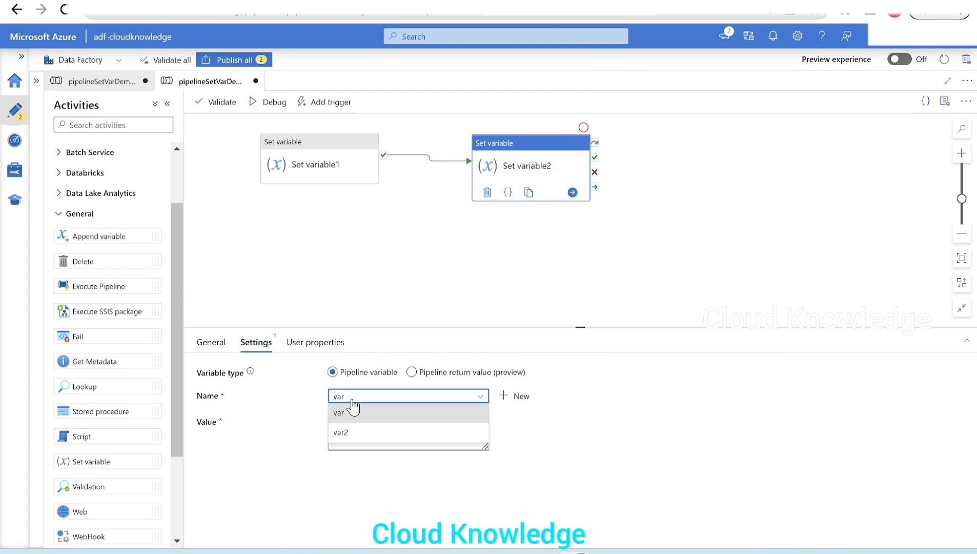
pyautogui.click(360, 431)
pyautogui.click(360, 432)
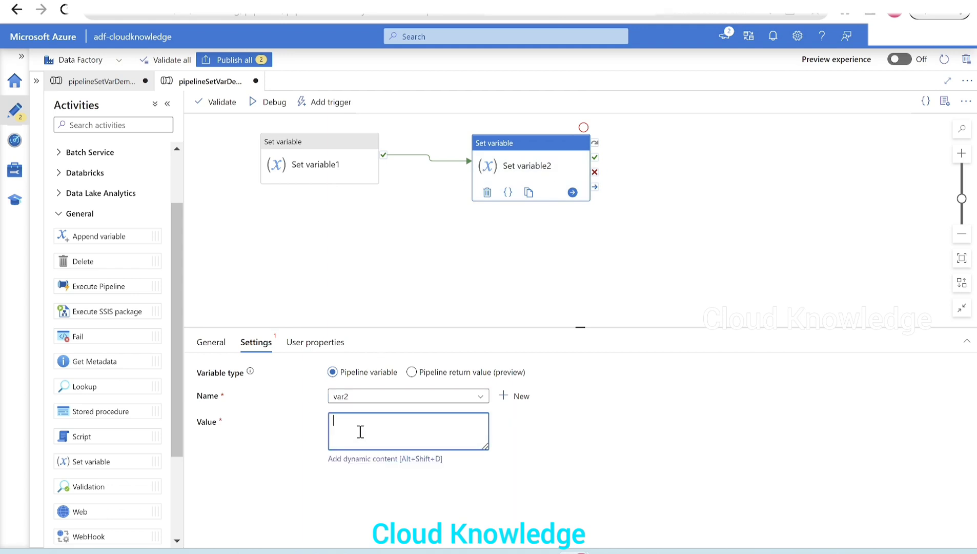
pyautogui.click(355, 461)
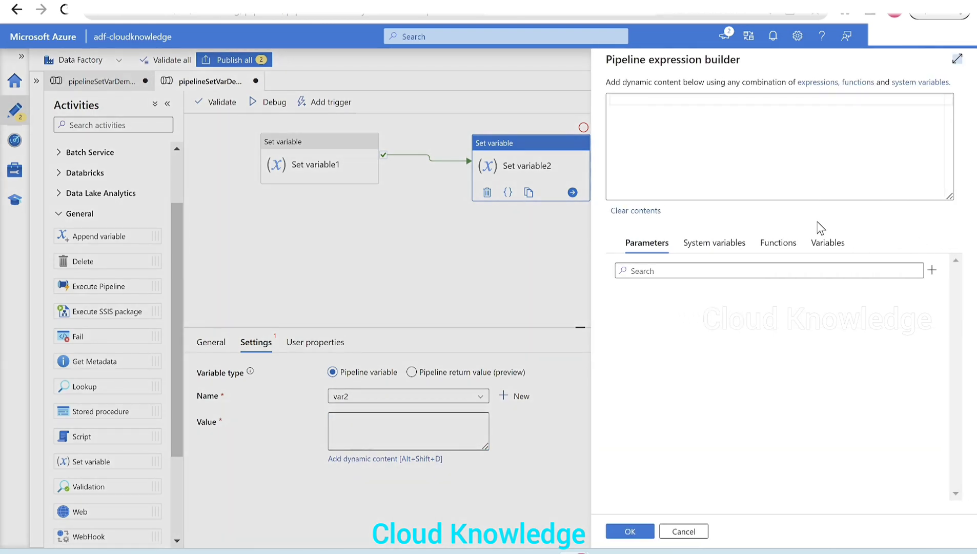
pyautogui.click(682, 113)
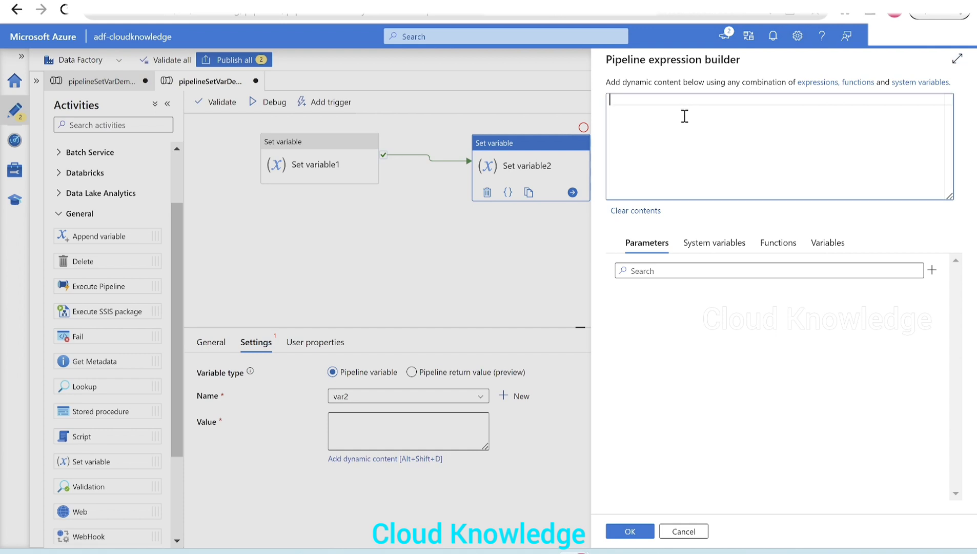
pyautogui.click(777, 245)
pyautogui.click(726, 270)
pyautogui.write('conca')
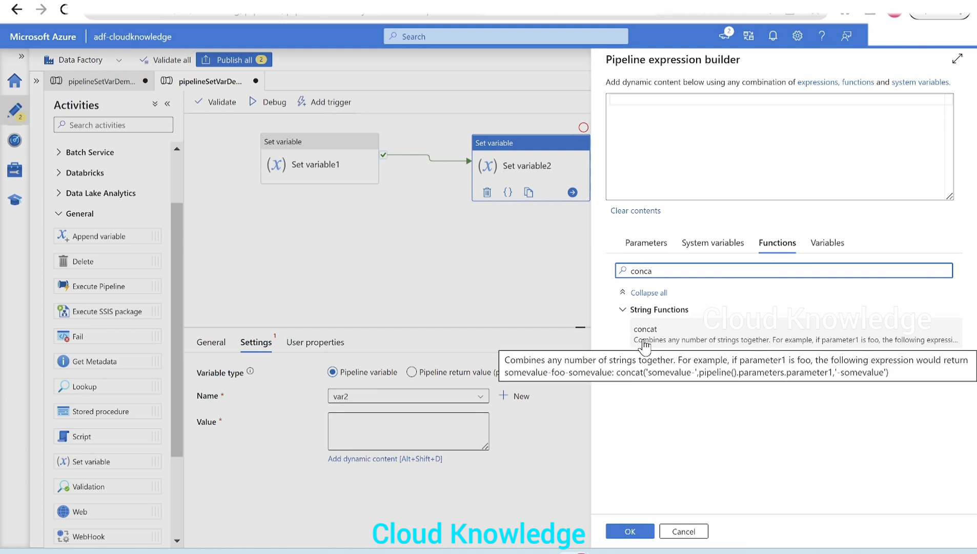
pyautogui.click(648, 112)
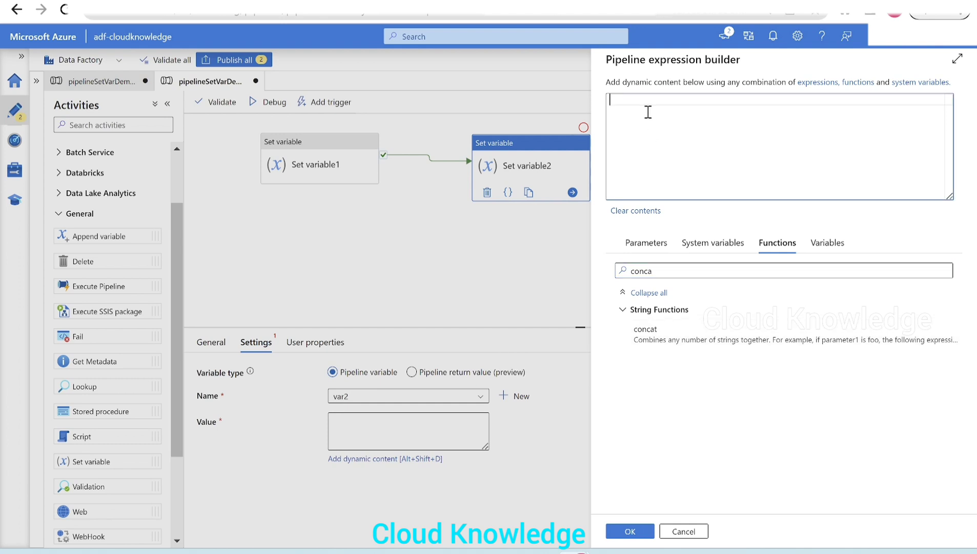
pyautogui.write('@concat')
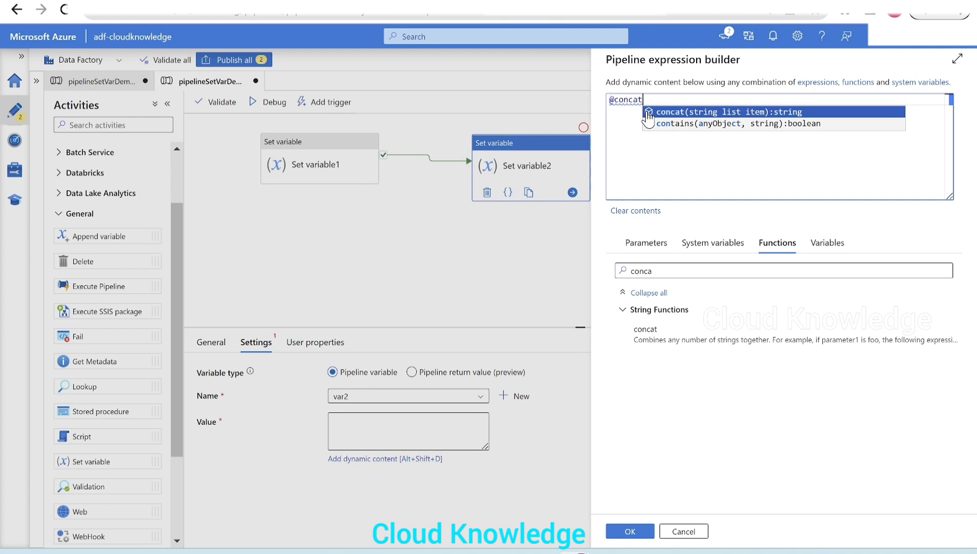
pyautogui.click(649, 111)
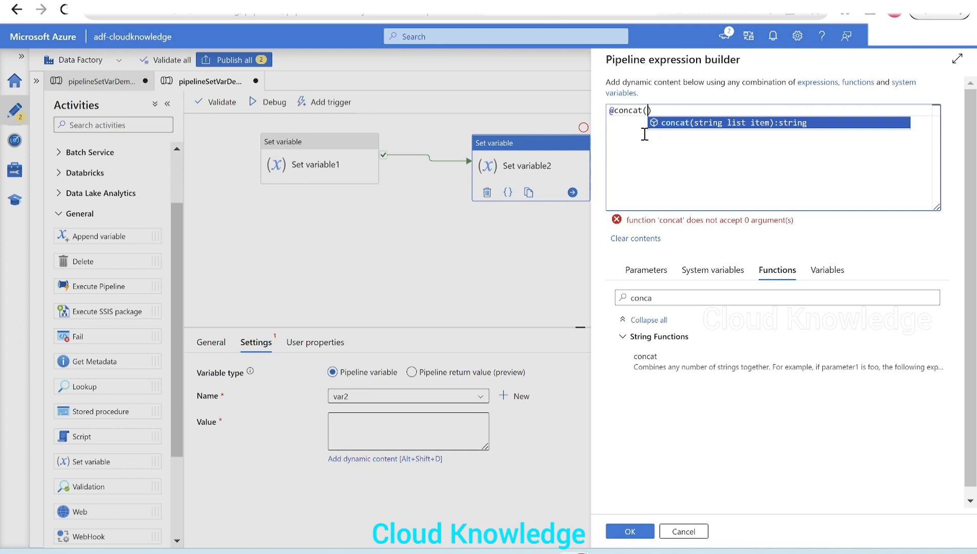
pyautogui.click(827, 269)
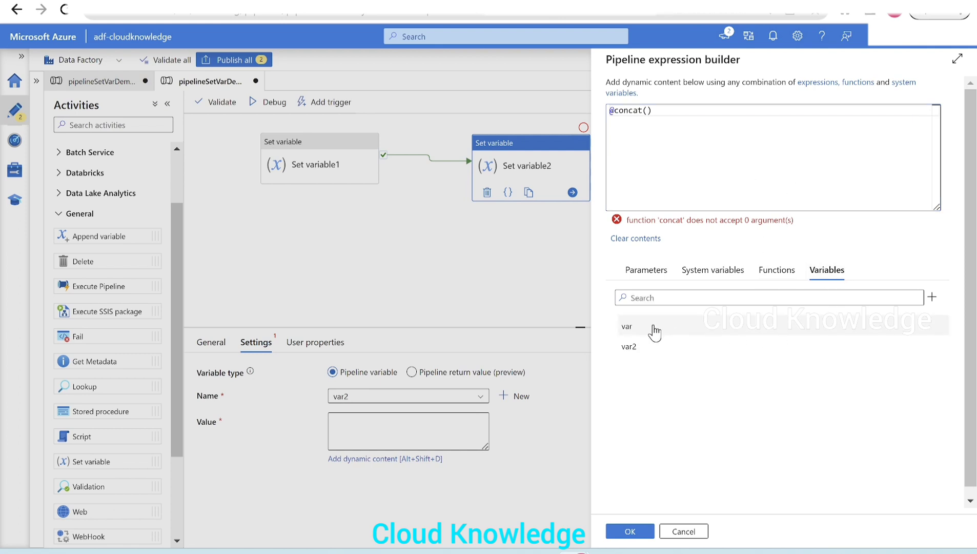
pyautogui.click(644, 332)
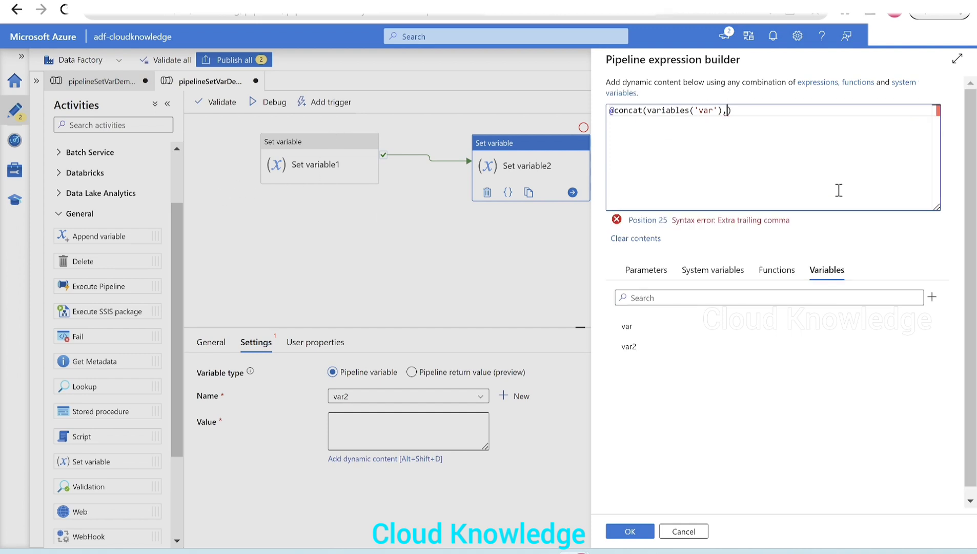
pyautogui.write("'Channel")
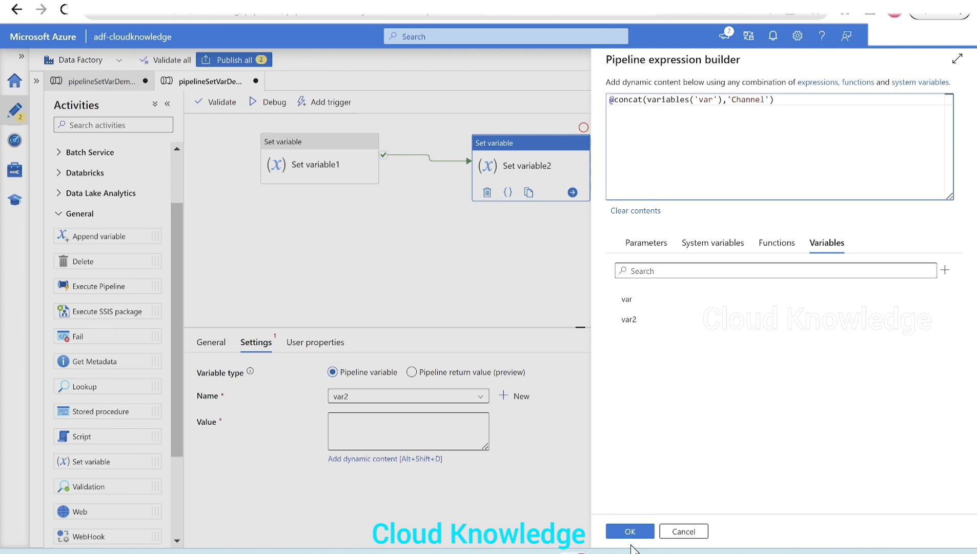
pyautogui.click(630, 532)
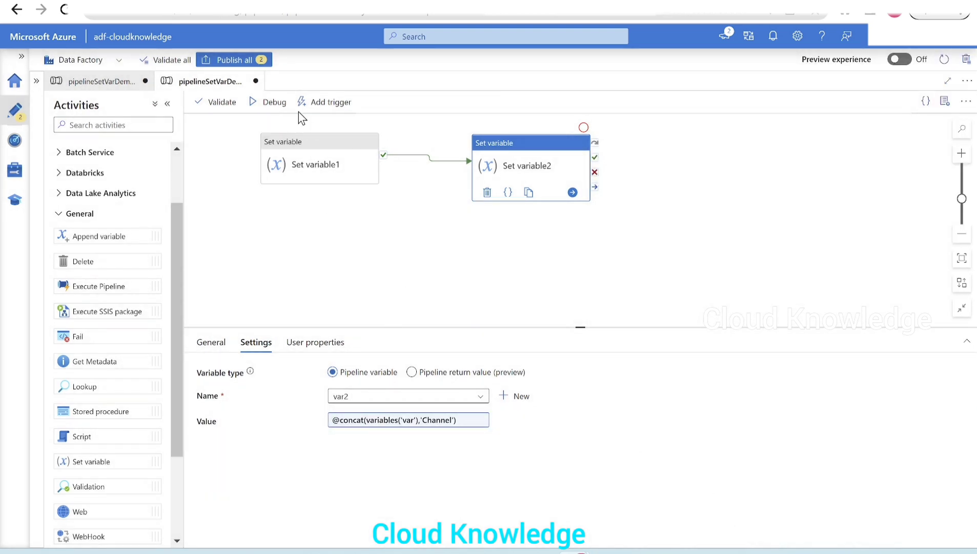
# - Validate and debug-run the pipeline, and check the outputs of Set variable1 and Set variable2
pyautogui.click(215, 102)
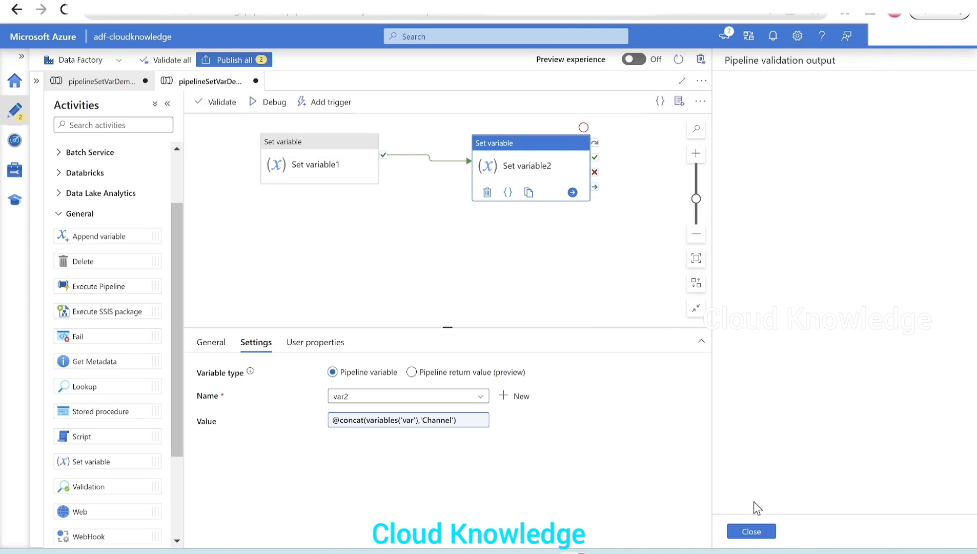
pyautogui.click(749, 532)
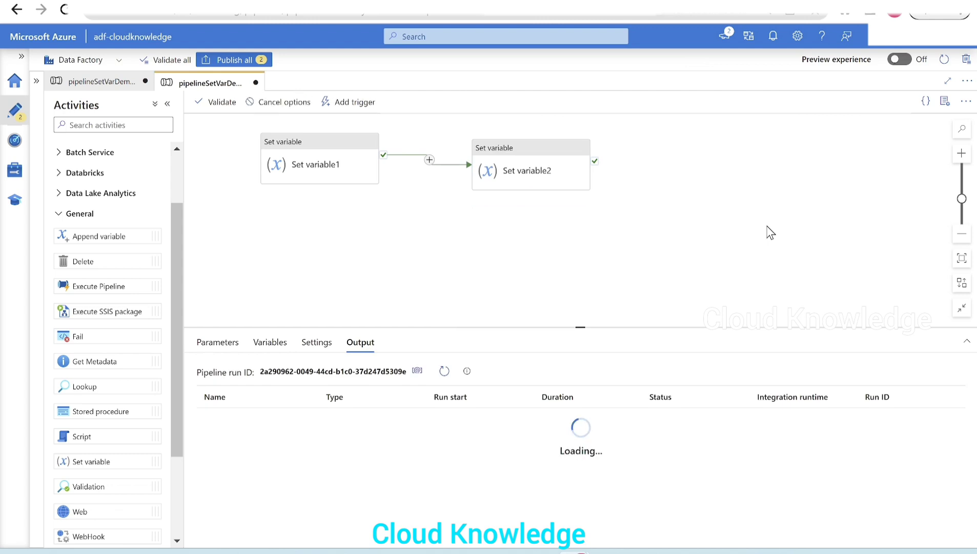
pyautogui.click(313, 439)
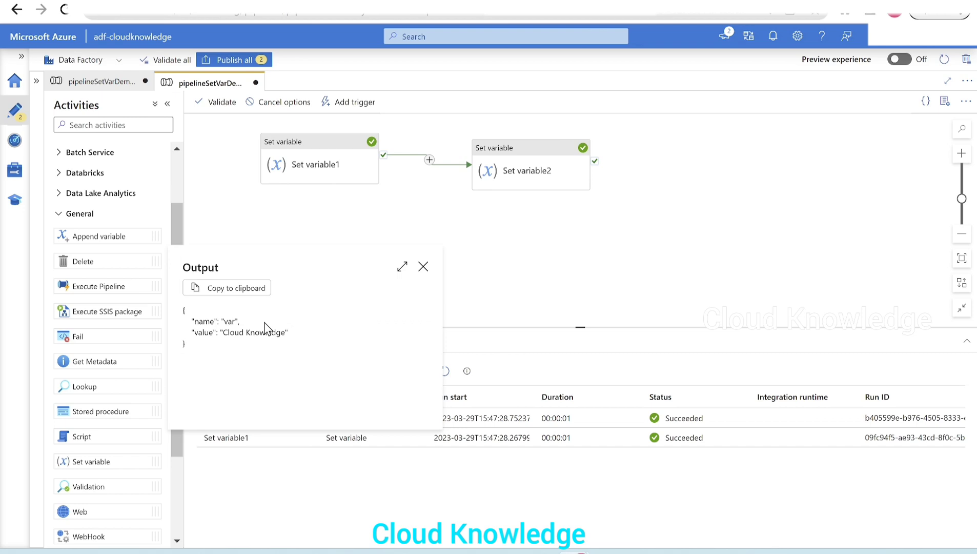
pyautogui.click(423, 267)
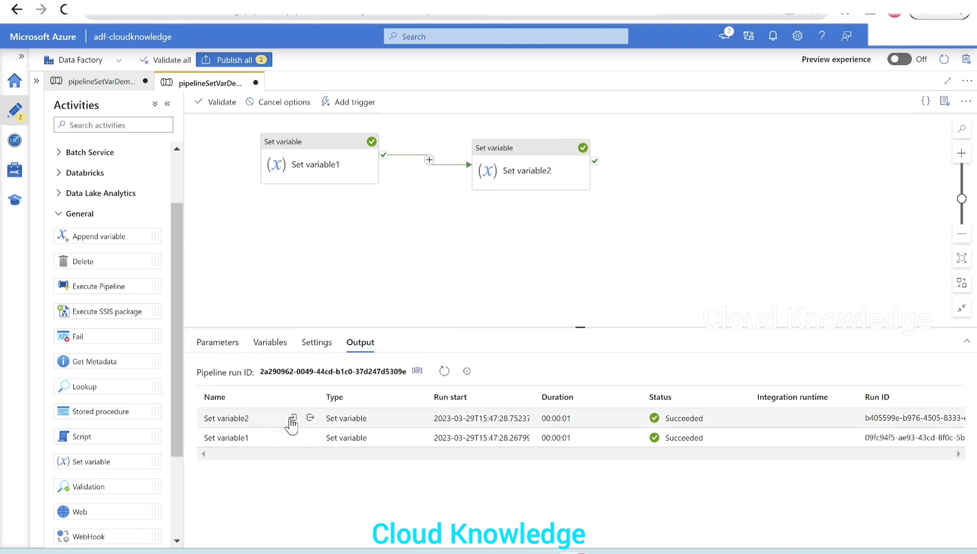
pyautogui.click(311, 419)
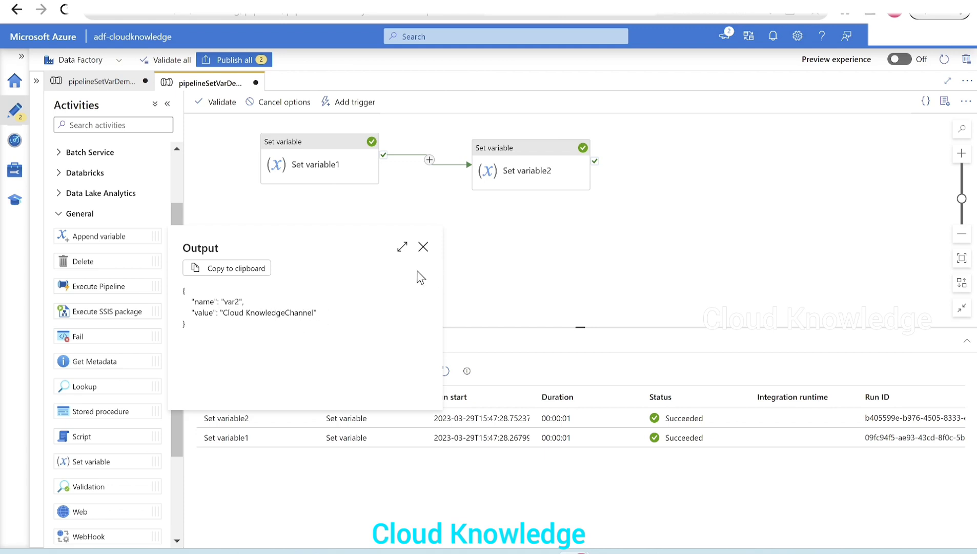
pyautogui.click(424, 248)
pyautogui.click(506, 171)
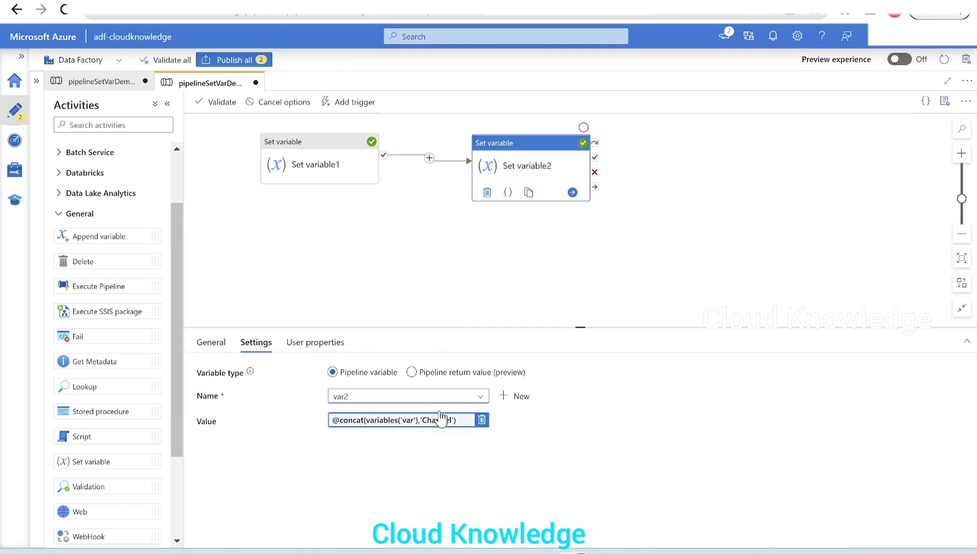
pyautogui.click(401, 420)
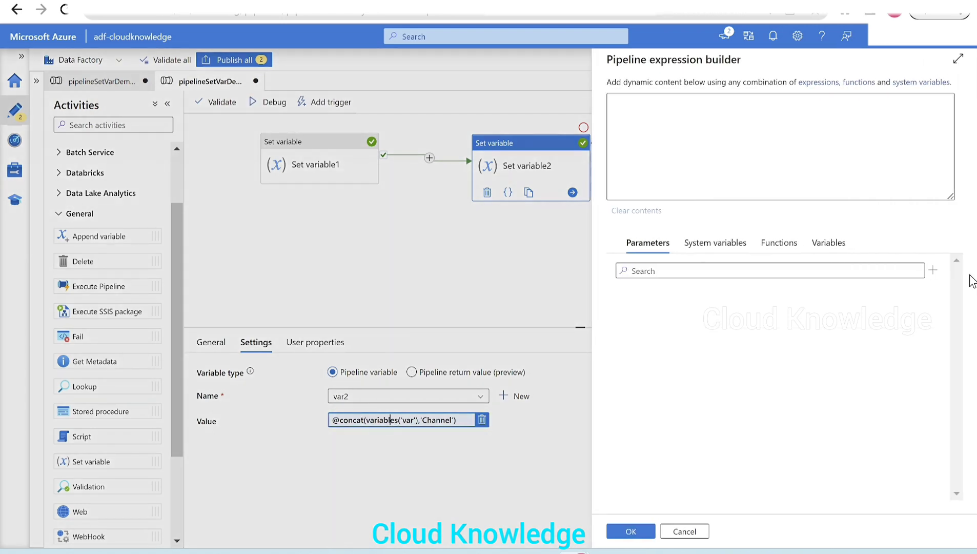
pyautogui.click(729, 101)
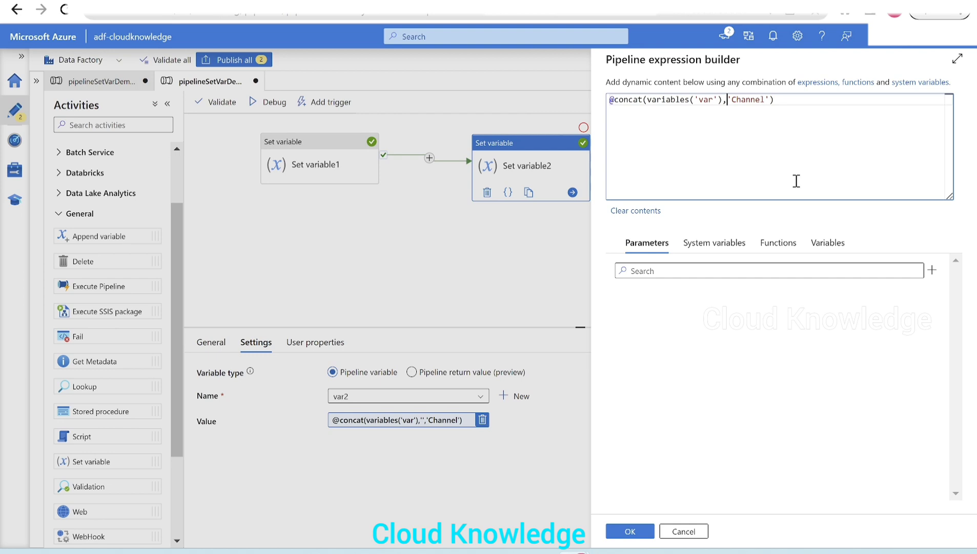
pyautogui.write("' '")
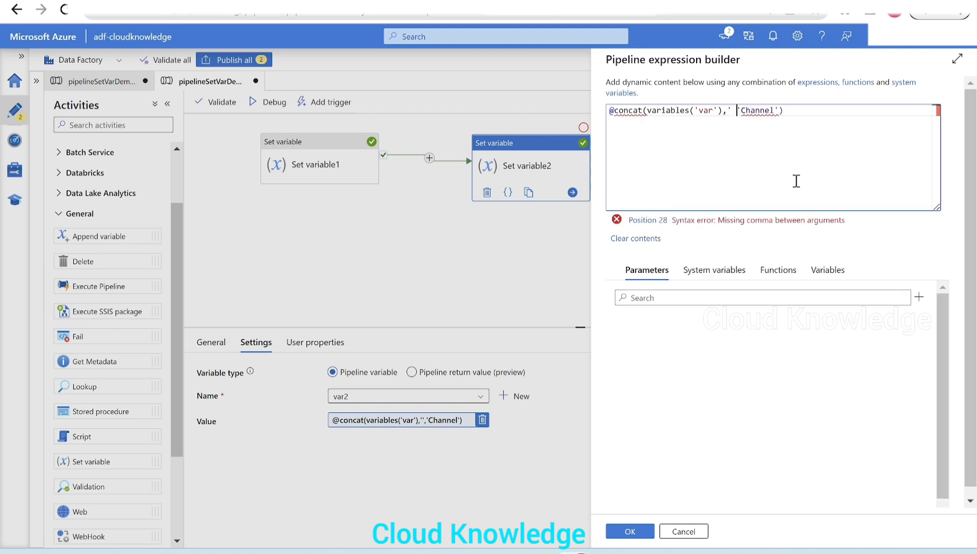
pyautogui.write(',')
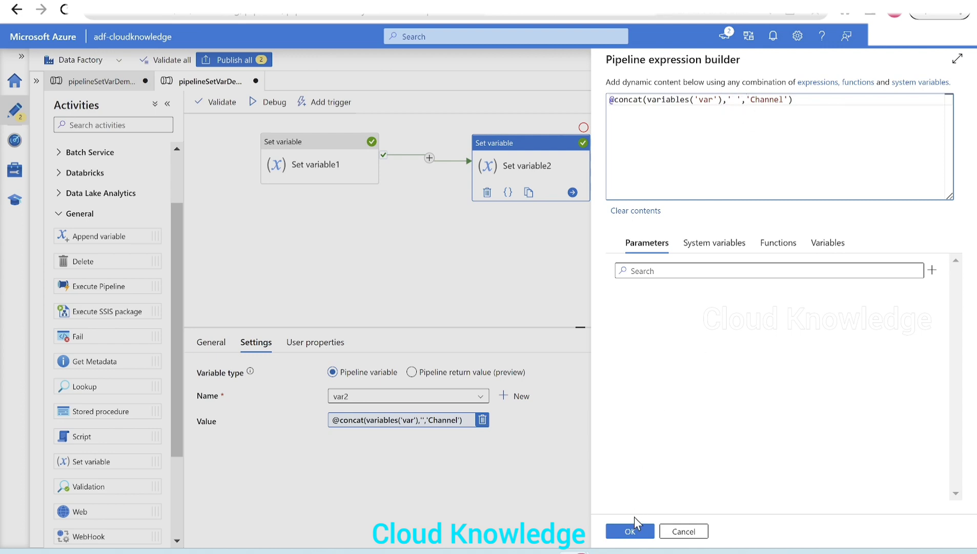
pyautogui.click(635, 530)
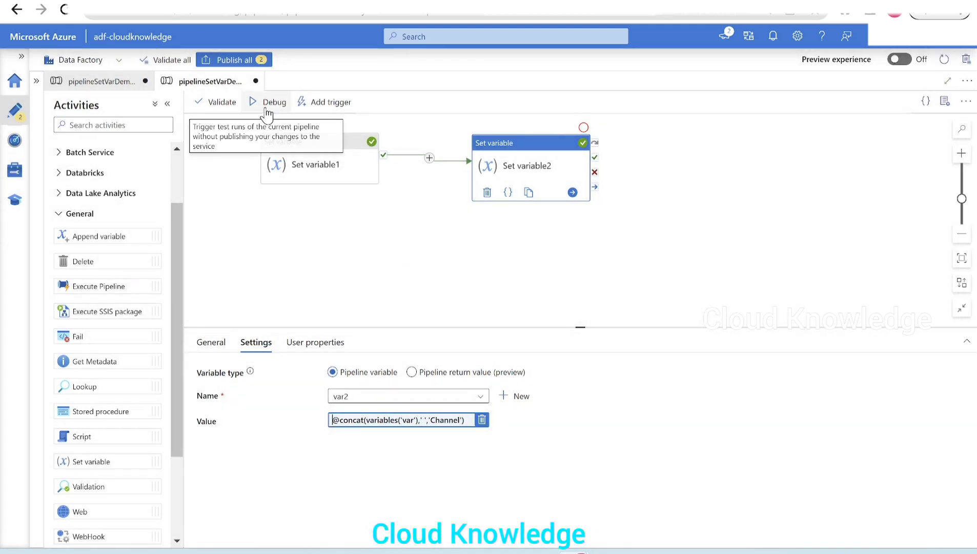
# - Debug-run the pipeline with the edited expression and check the output of Set variable2
pyautogui.click(266, 106)
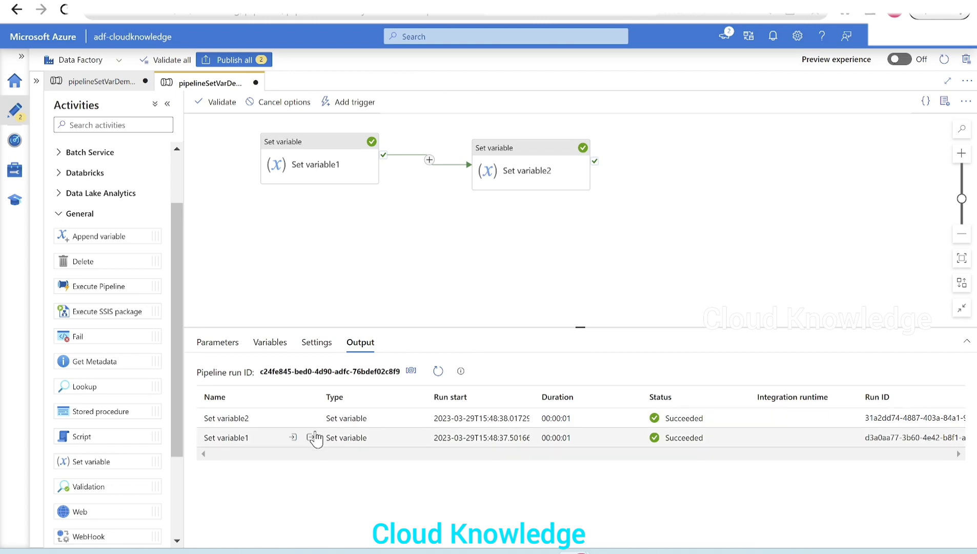
pyautogui.click(310, 418)
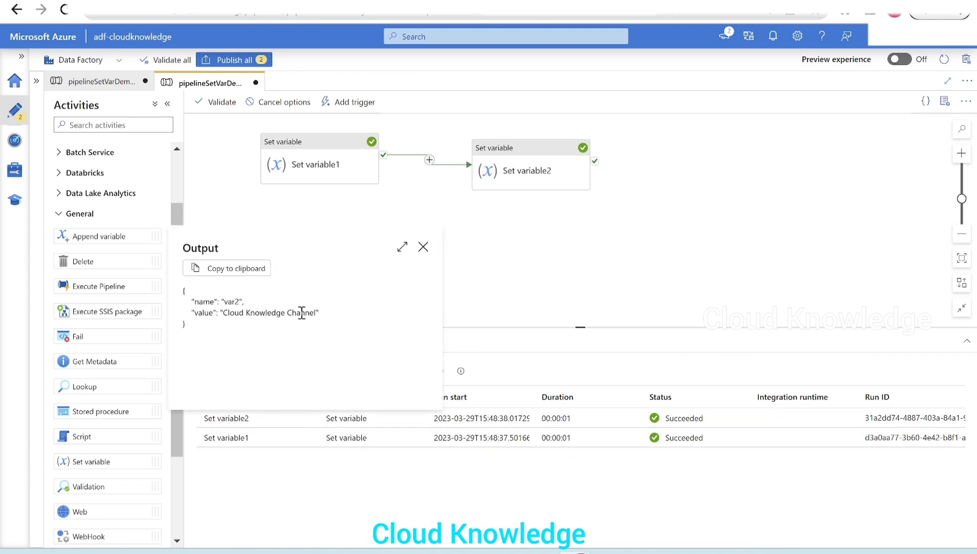
pyautogui.click(423, 246)
# - Publish the pending changes for pipelineSetVarDemo1 and pipelineSetVarDemo2
pyautogui.click(498, 174)
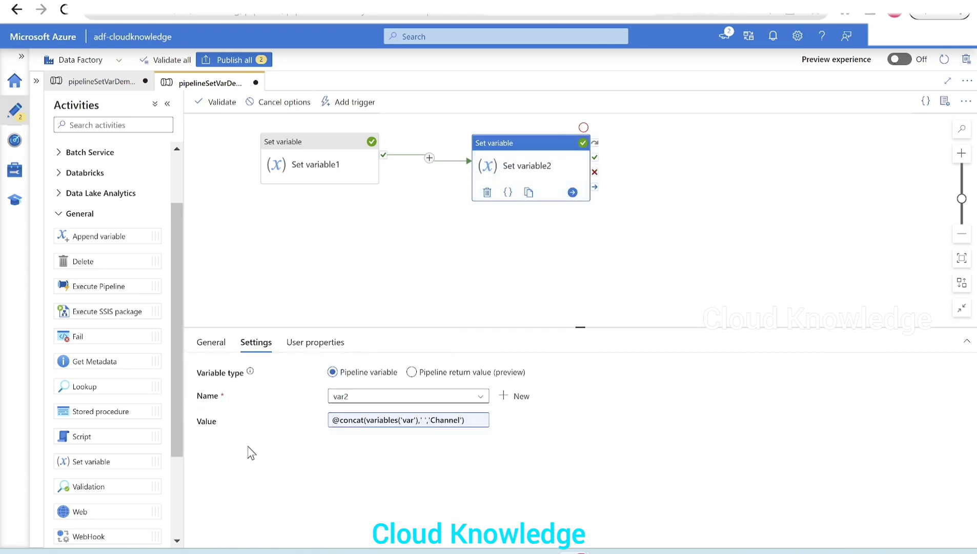
pyautogui.click(234, 59)
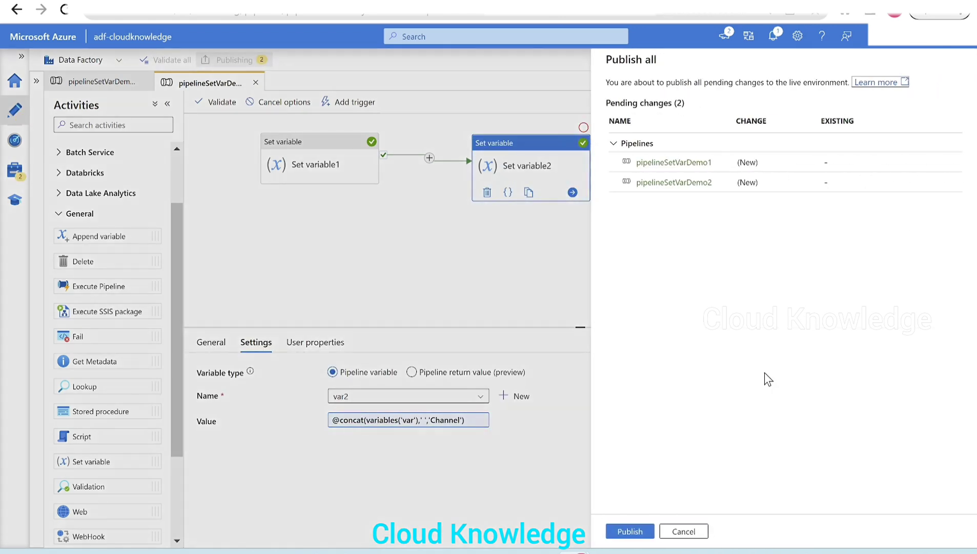
pyautogui.click(644, 532)
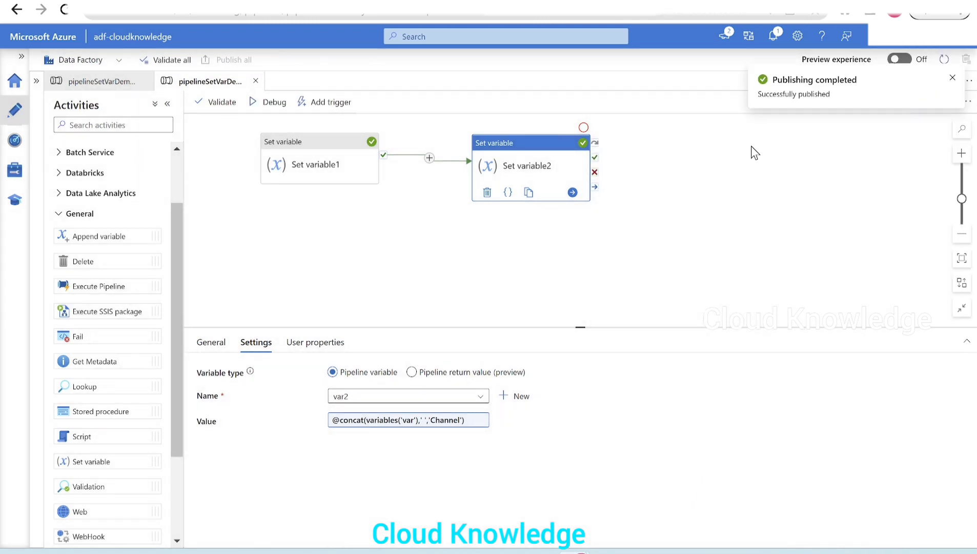
pyautogui.click(95, 82)
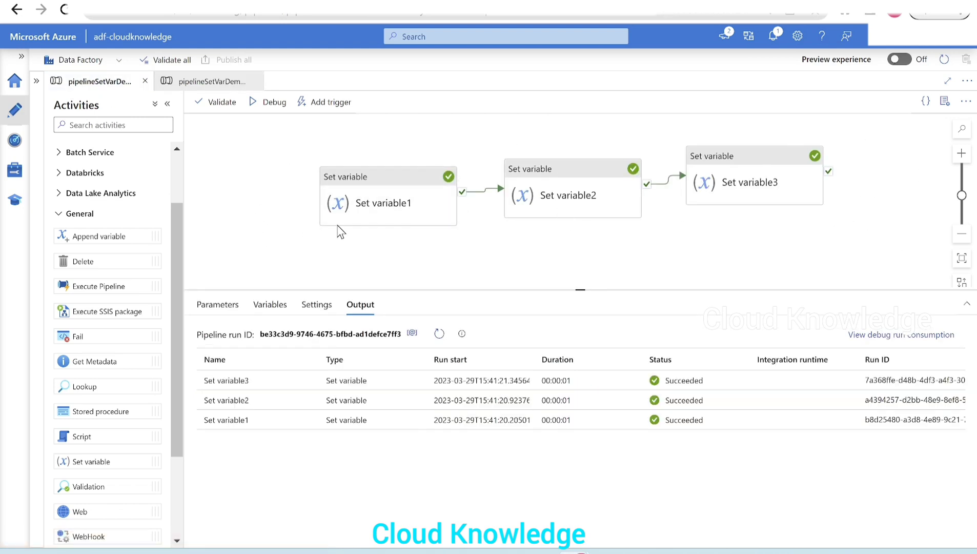
pyautogui.click(220, 82)
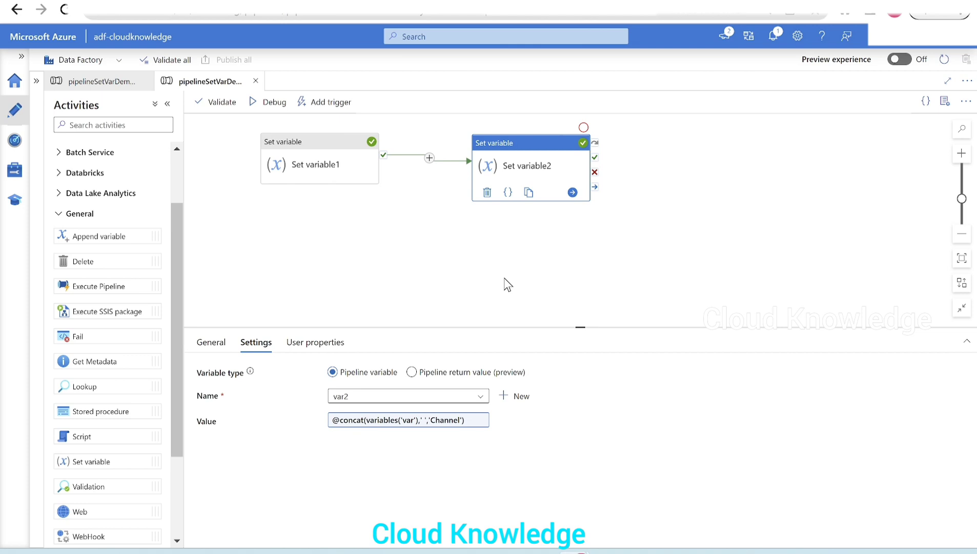
# - Create a new pipeline named pipelineSetVarDemo3 and clear the side panes to free up the canvas
pyautogui.click(39, 86)
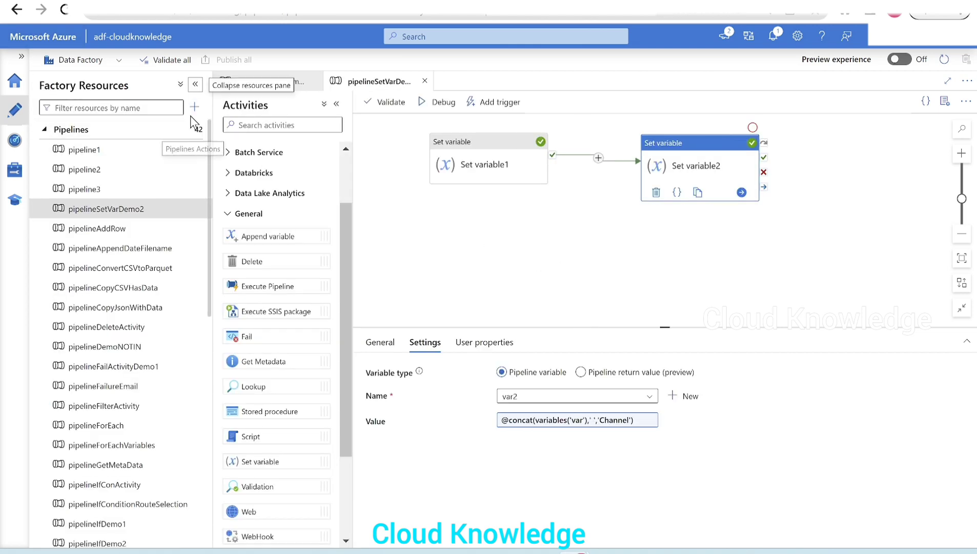
pyautogui.click(193, 113)
pyautogui.moveTo(221, 124)
pyautogui.click(345, 125)
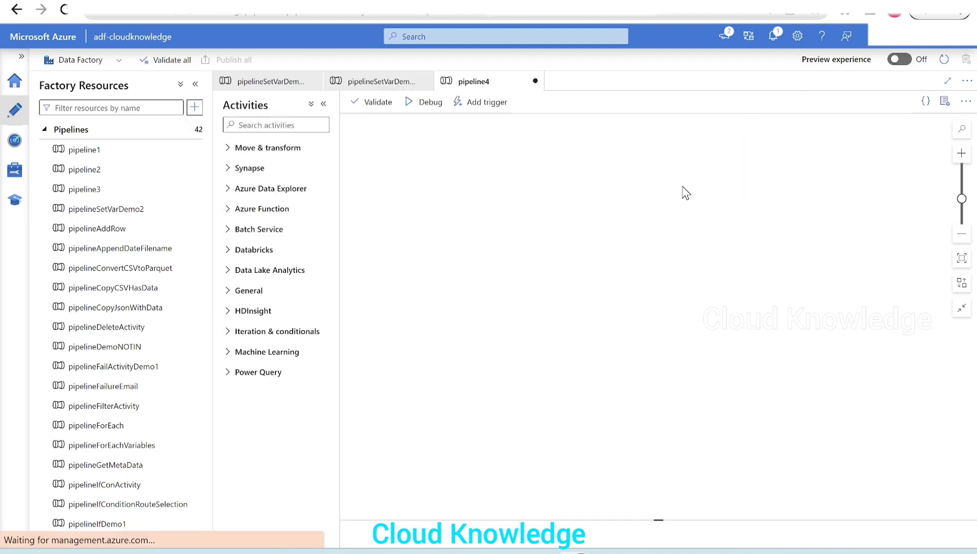
pyautogui.click(876, 198)
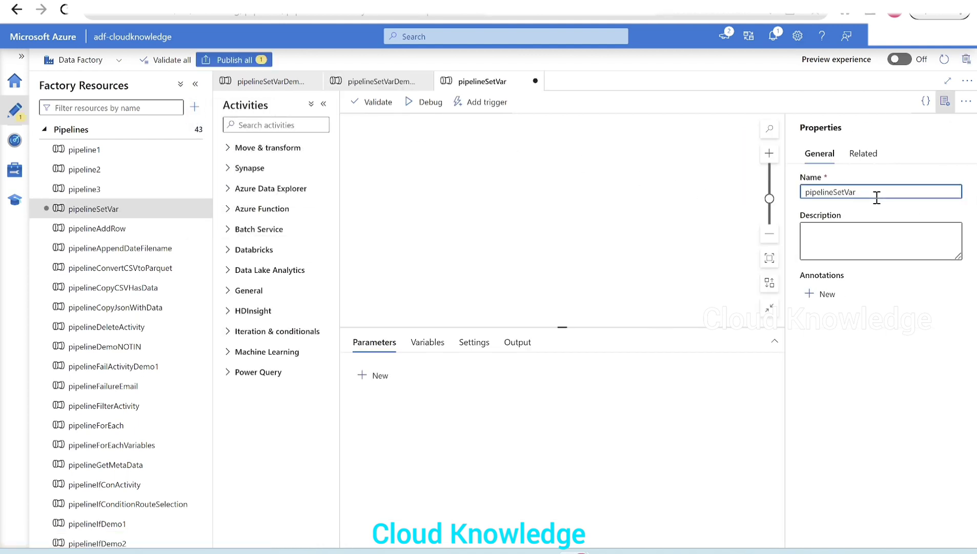
pyautogui.click(945, 101)
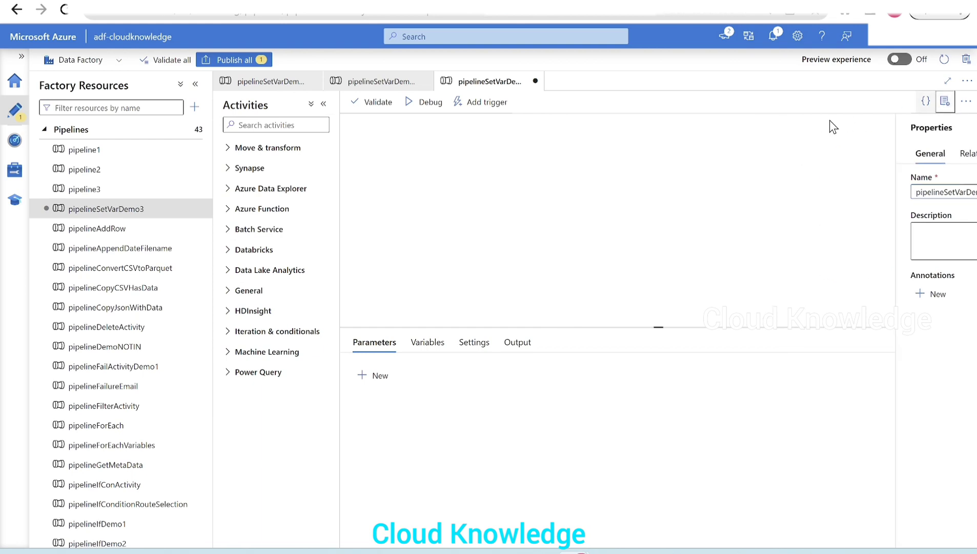
pyautogui.click(195, 84)
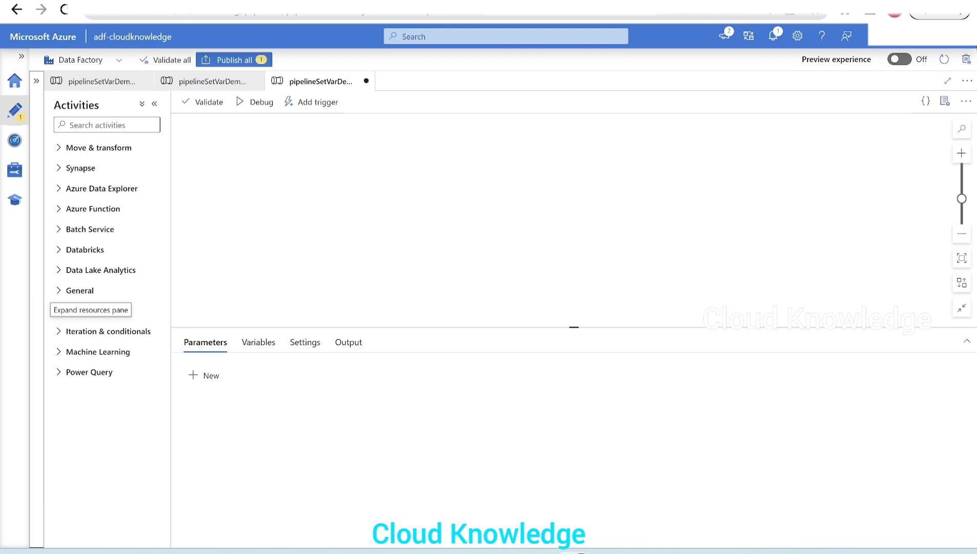
# - Add an If Condition activity to pipelineSetVarDemo3 and set its expression to true
pyautogui.click(99, 332)
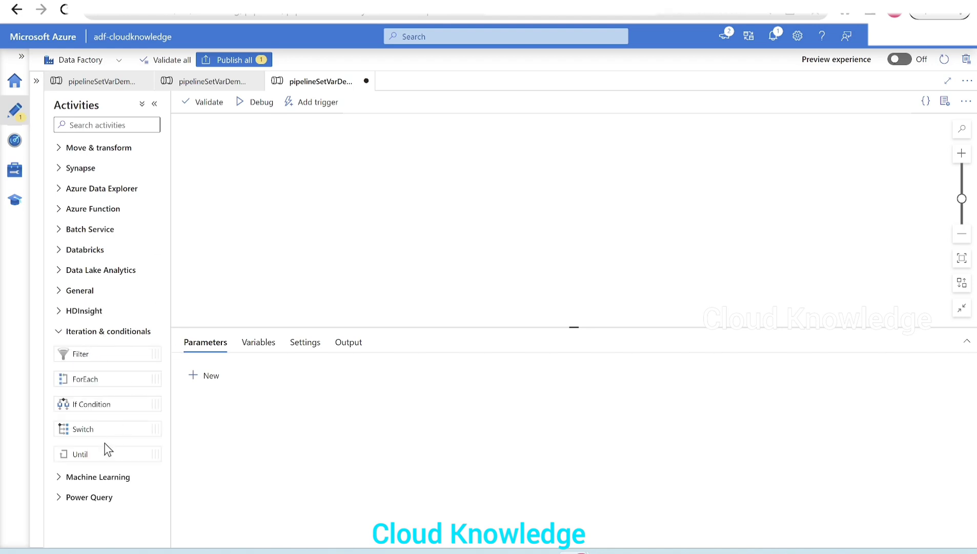
pyautogui.moveTo(97, 403); pyautogui.dragTo(333, 177)
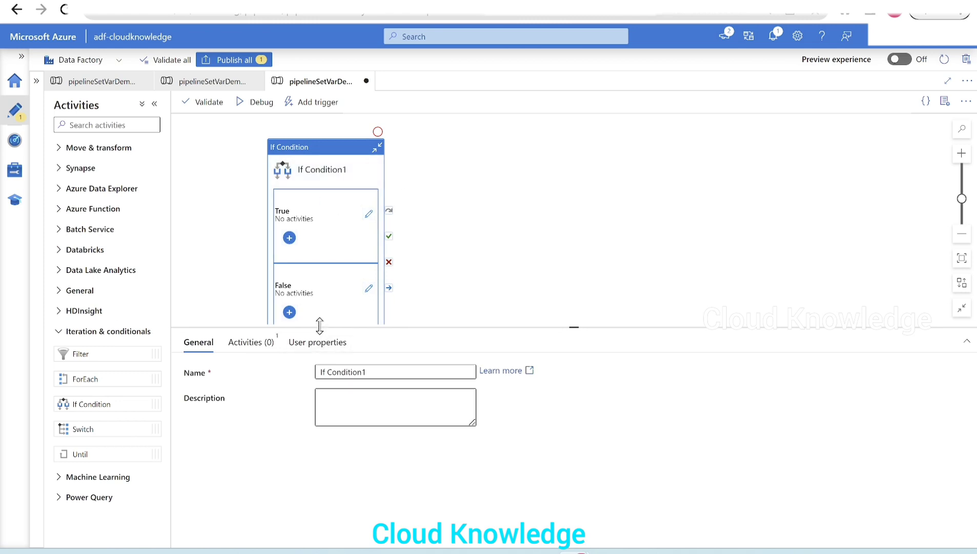
pyautogui.moveTo(323, 327); pyautogui.dragTo(319, 366)
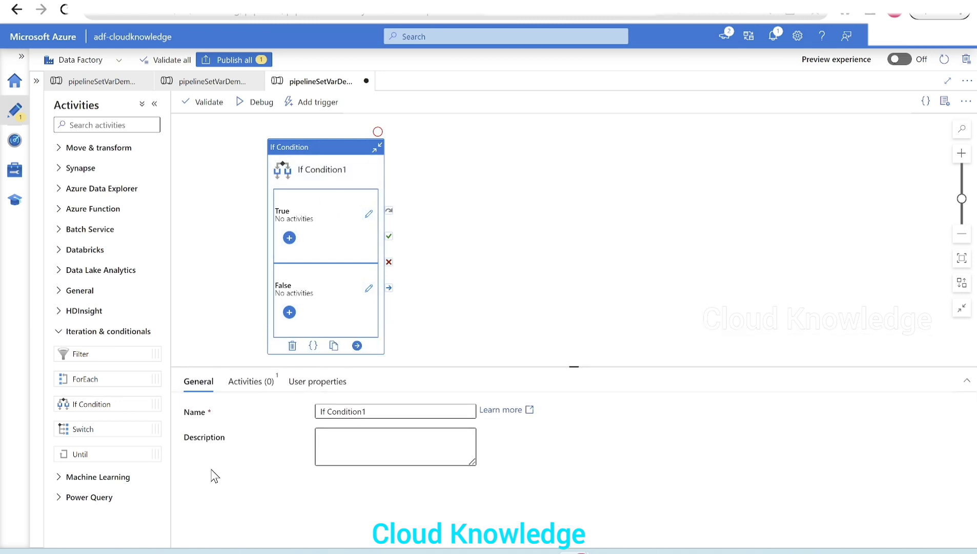
pyautogui.click(268, 382)
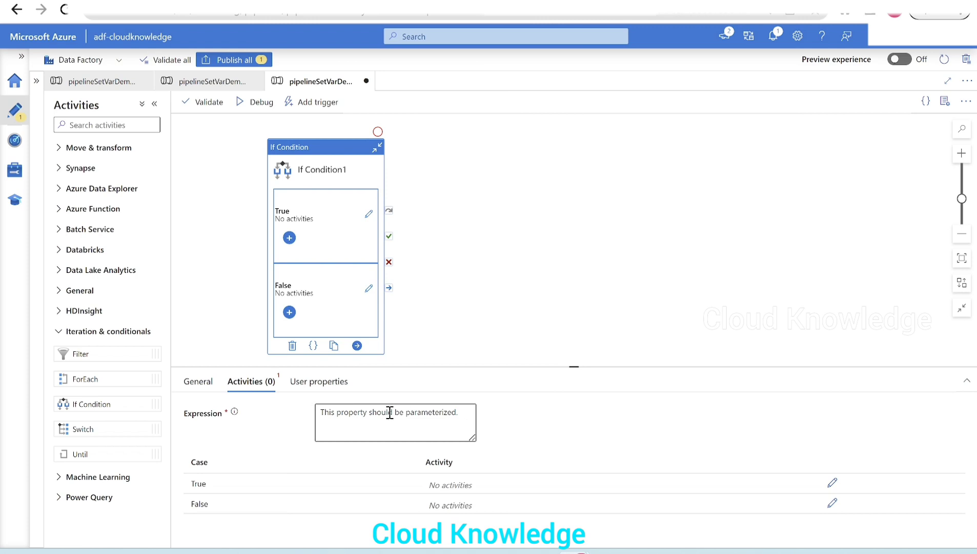
pyautogui.moveTo(235, 414)
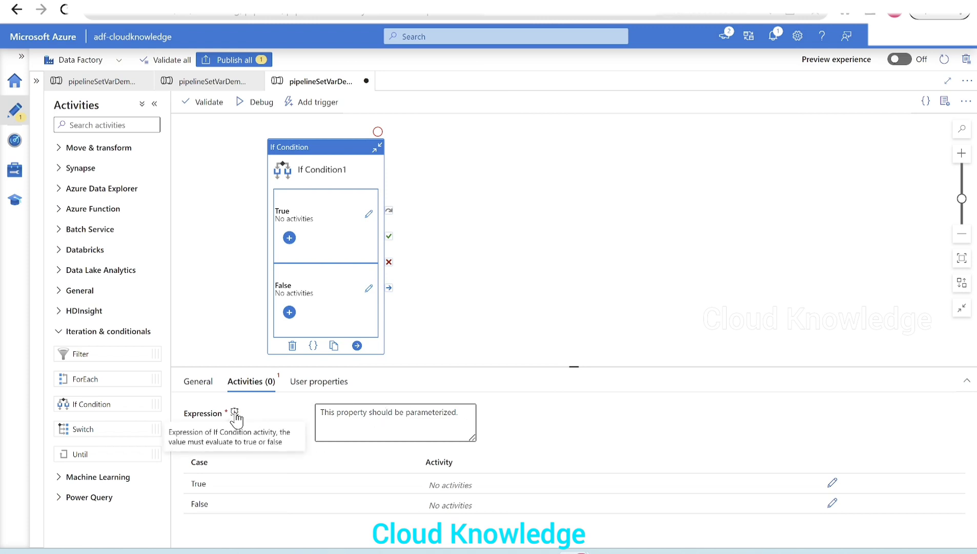
pyautogui.click(333, 416)
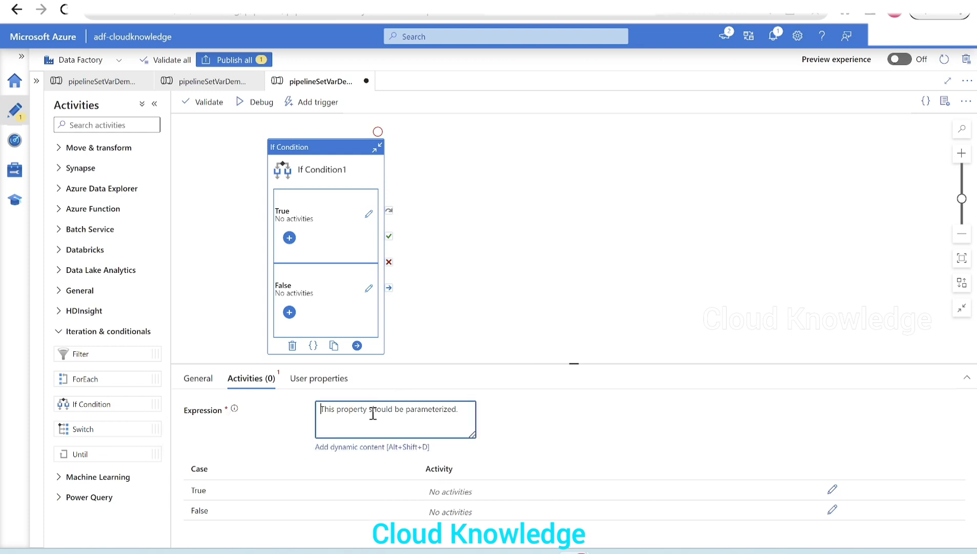
pyautogui.write('true')
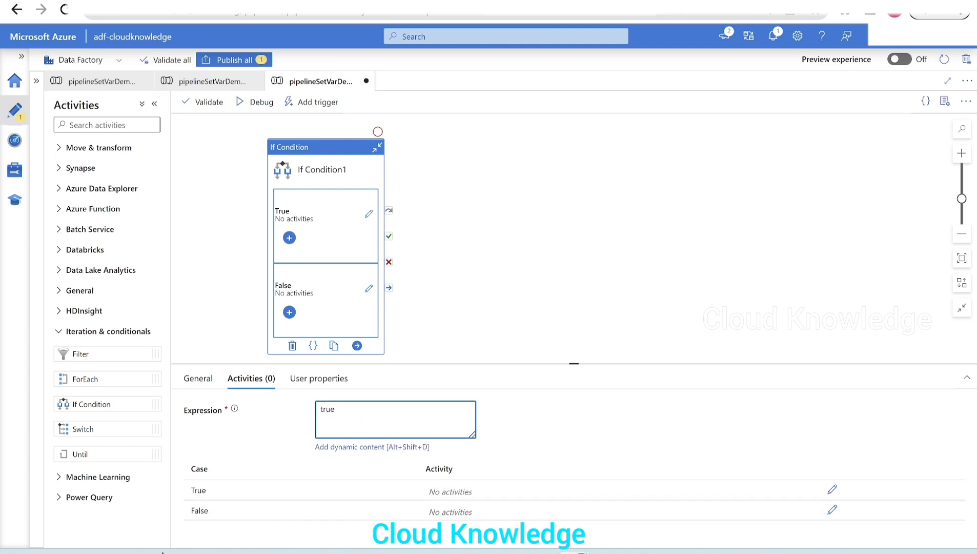
# - Add a Set variable activity to the True case of If Condition1 and check which variables it can use
pyautogui.click(832, 490)
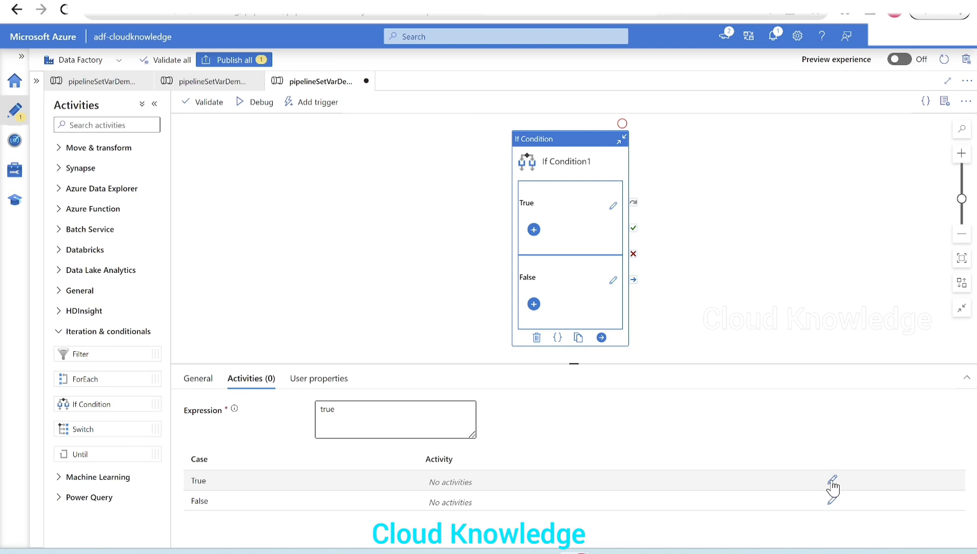
pyautogui.click(832, 485)
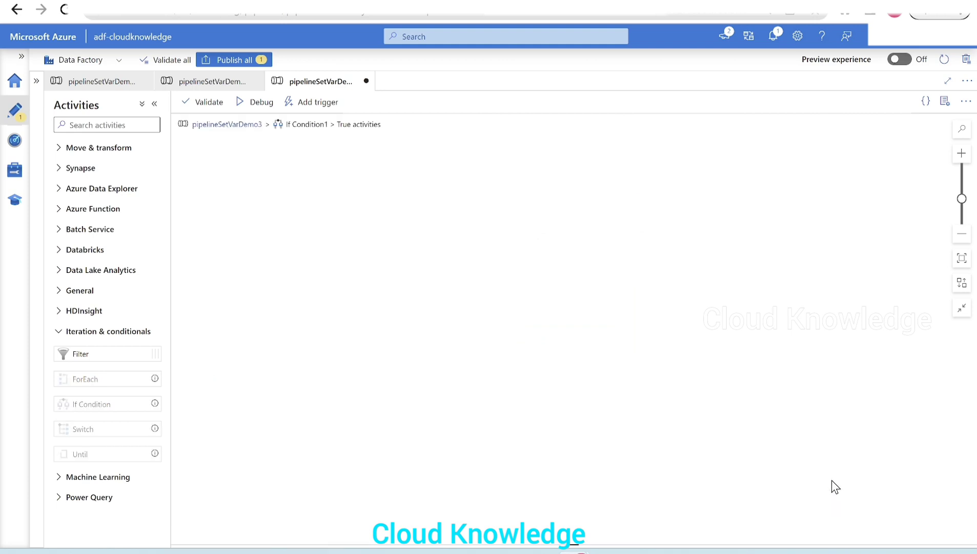
pyautogui.click(85, 295)
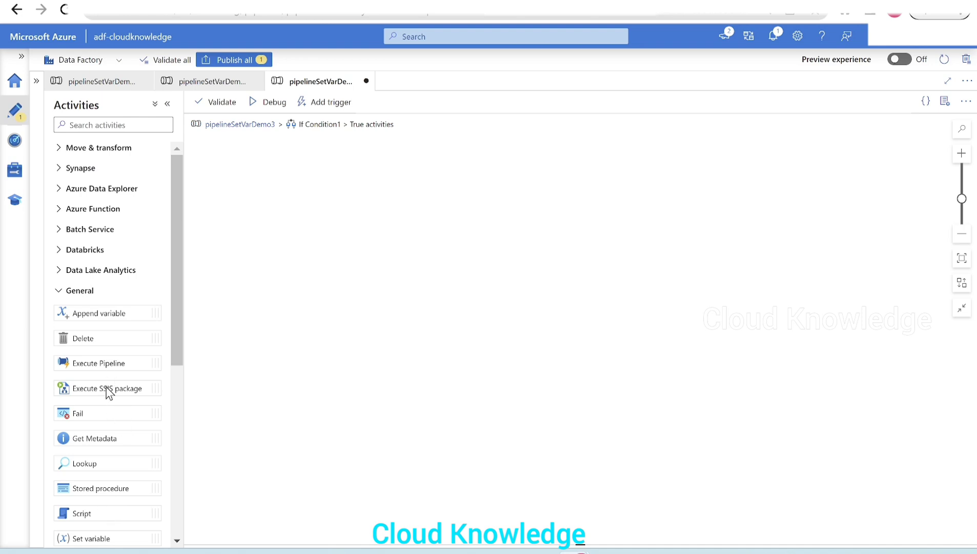
pyautogui.scroll(-2, 132, 433)
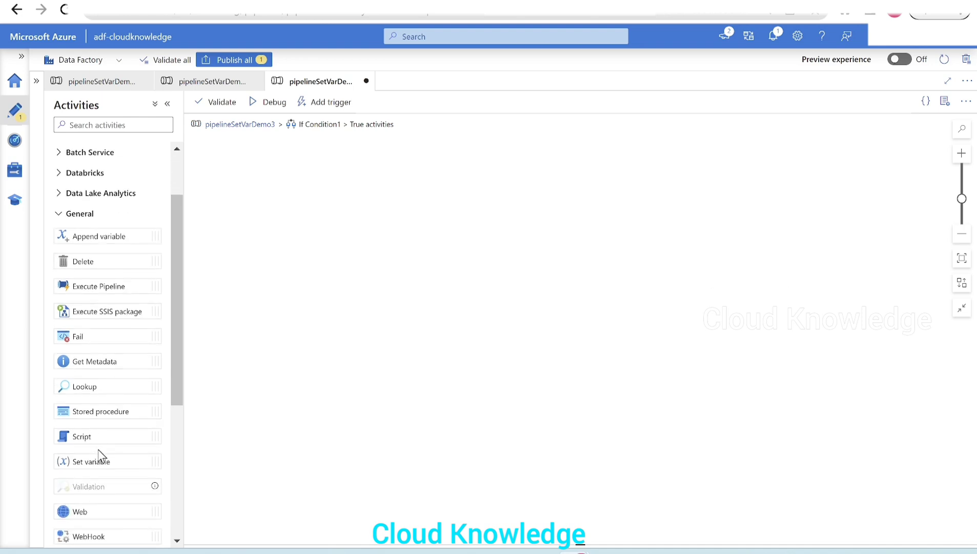
pyautogui.moveTo(96, 460); pyautogui.dragTo(442, 175)
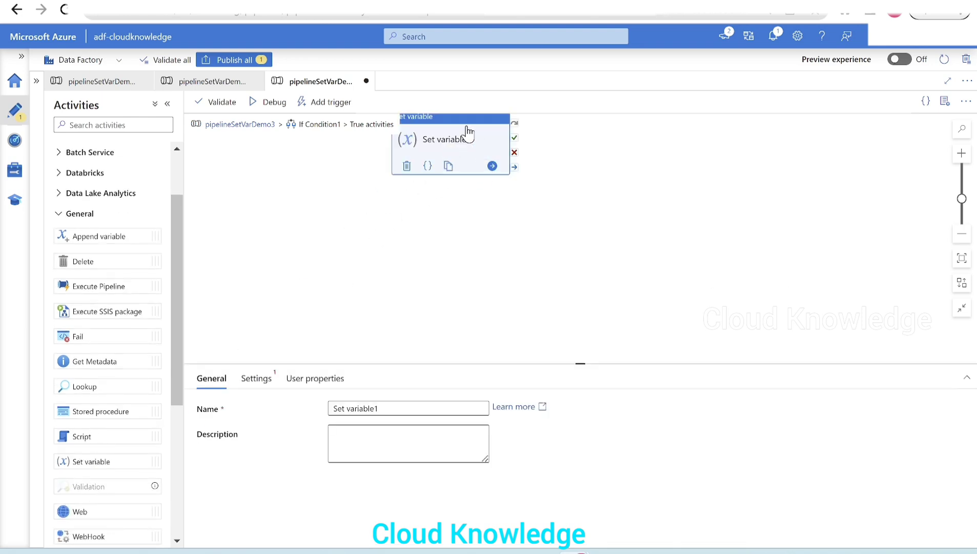
pyautogui.moveTo(468, 135); pyautogui.dragTo(475, 152)
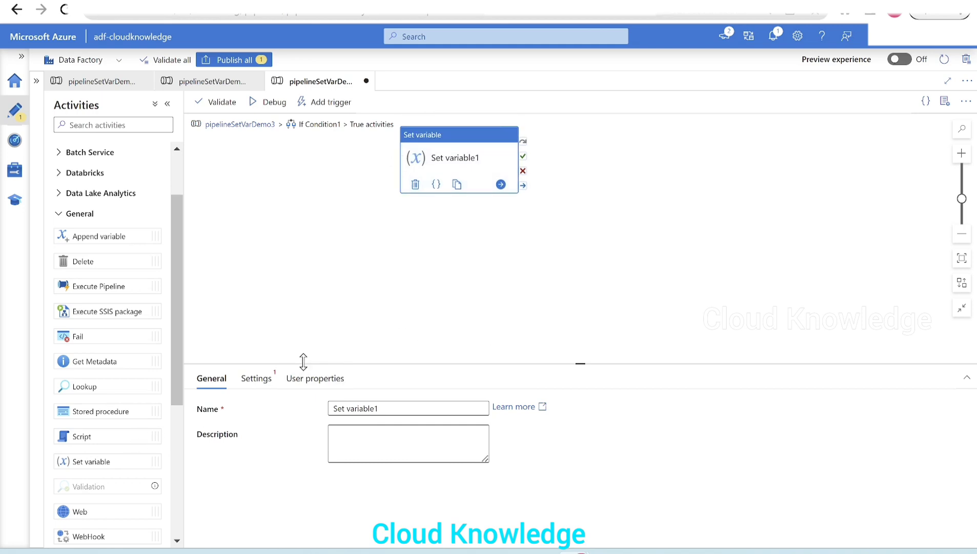
pyautogui.moveTo(303, 363); pyautogui.dragTo(324, 275)
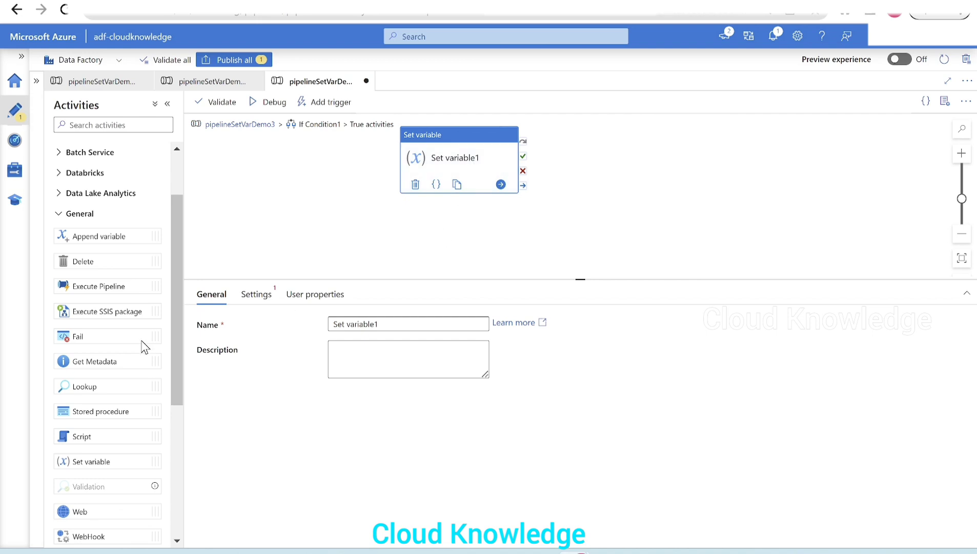
pyautogui.click(258, 294)
pyautogui.click(362, 350)
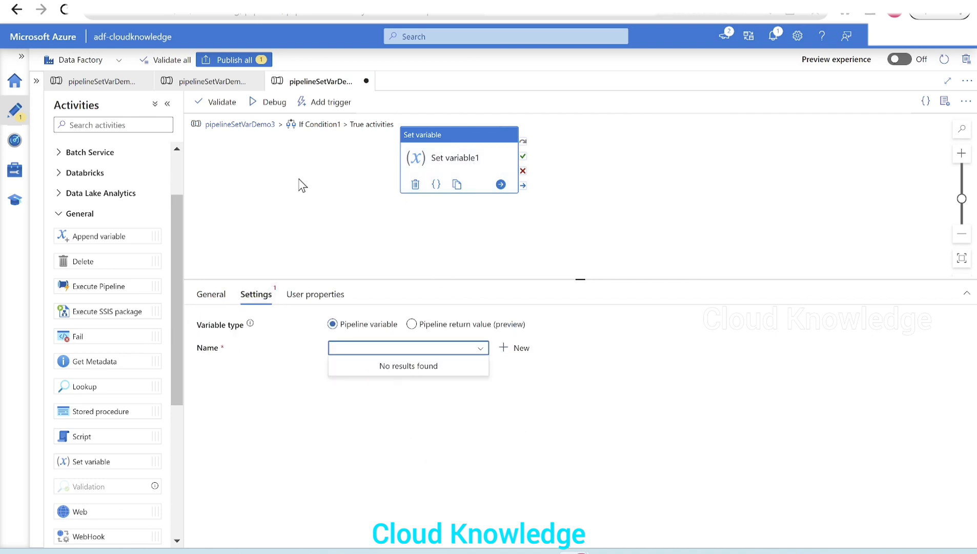
# - Return to the pipeline level and add a pipeline variable named varcondition
pyautogui.click(235, 127)
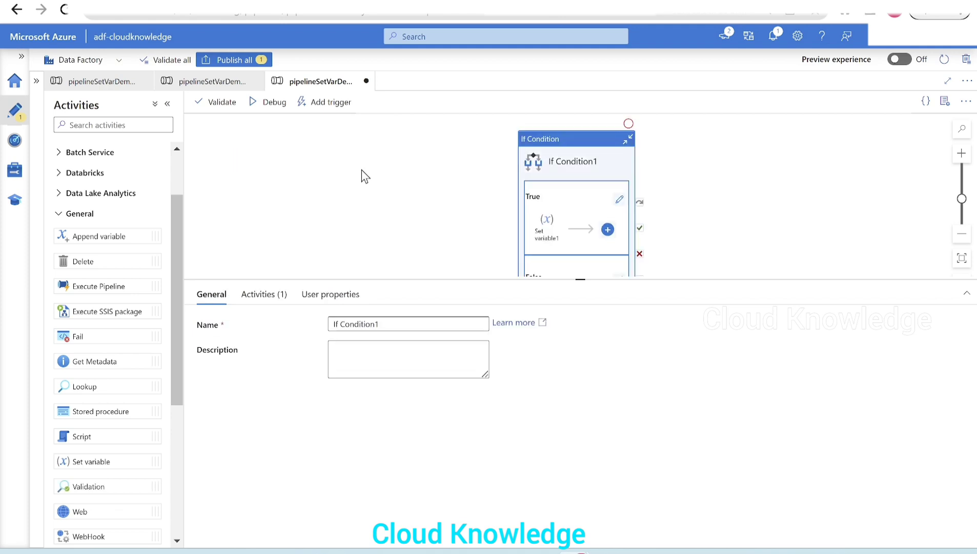
pyautogui.moveTo(429, 280); pyautogui.dragTo(436, 338)
pyautogui.click(384, 242)
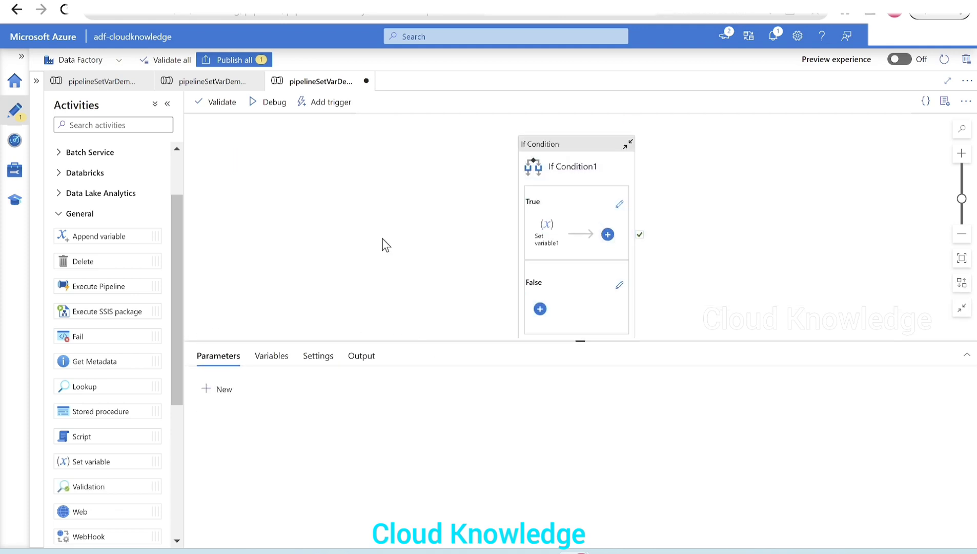
pyautogui.click(274, 361)
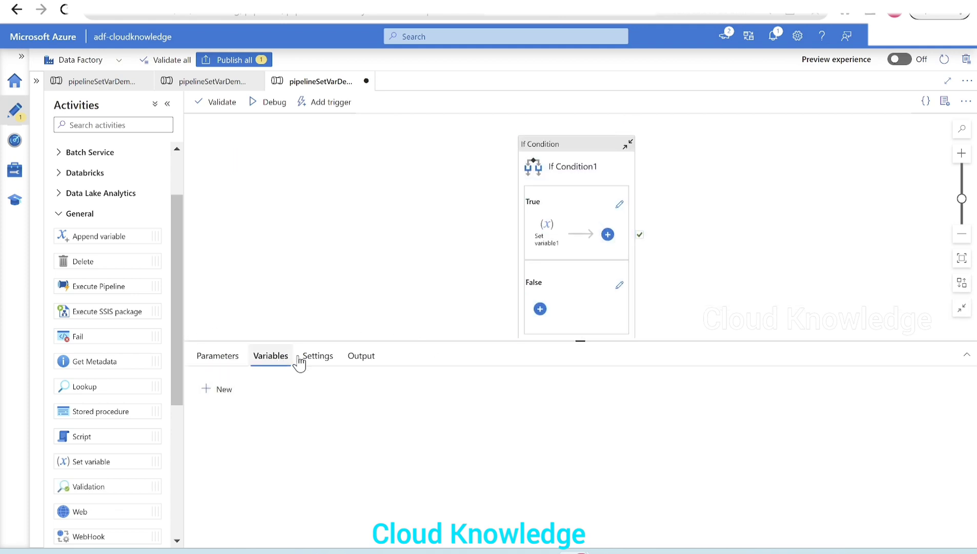
pyautogui.click(220, 389)
pyautogui.click(275, 432)
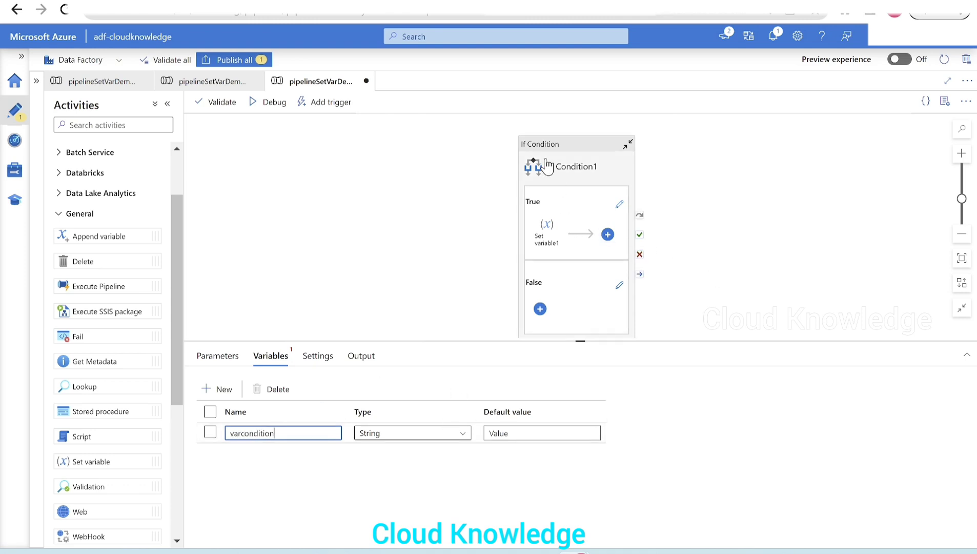
# - In the True case of If Condition1, make Set variable1 assign "This is true block" to varcondition
pyautogui.moveTo(547, 167); pyautogui.dragTo(458, 156)
pyautogui.click(281, 356)
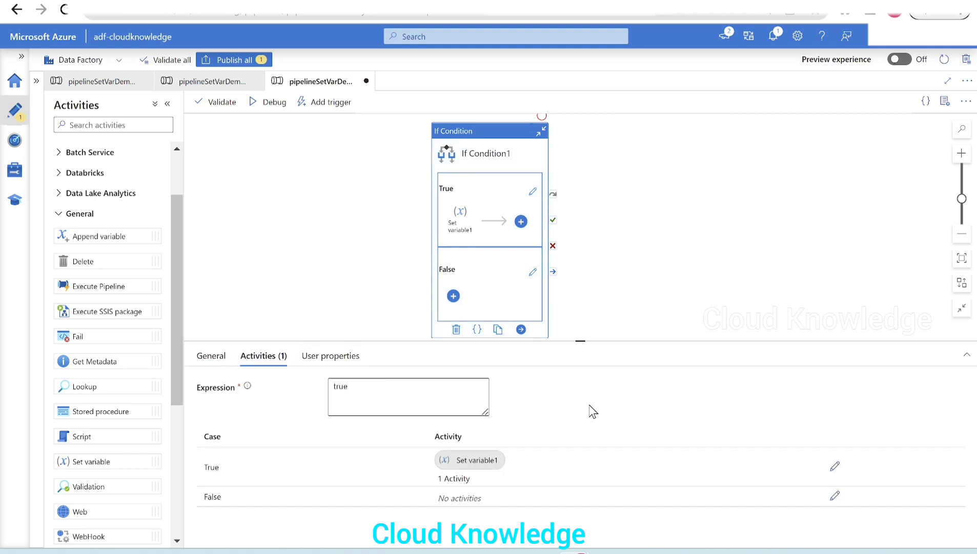
pyautogui.click(835, 466)
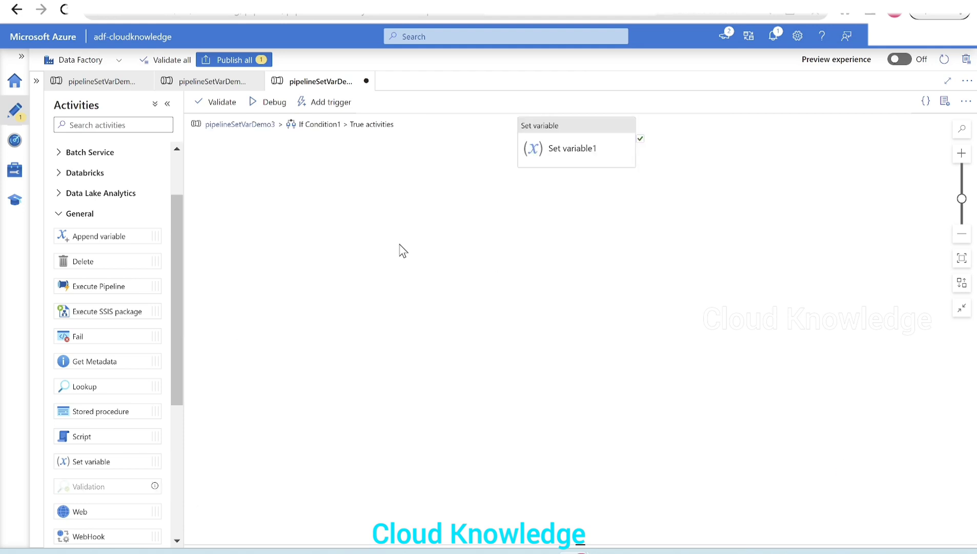
pyautogui.click(575, 136)
pyautogui.click(387, 409)
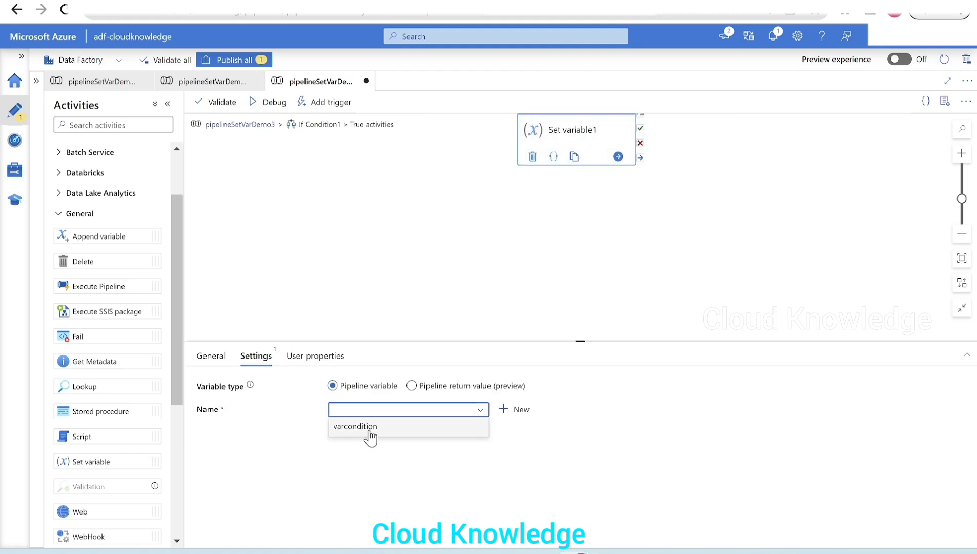
pyautogui.click(369, 428)
pyautogui.click(356, 442)
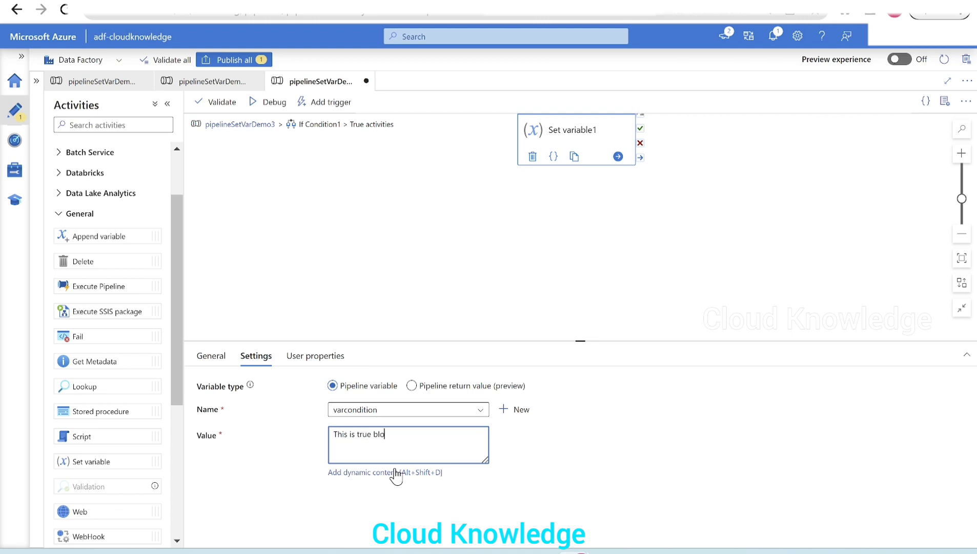
# - Return to the pipeline and add a Set variable activity to the False case of If Condition1
pyautogui.click(226, 125)
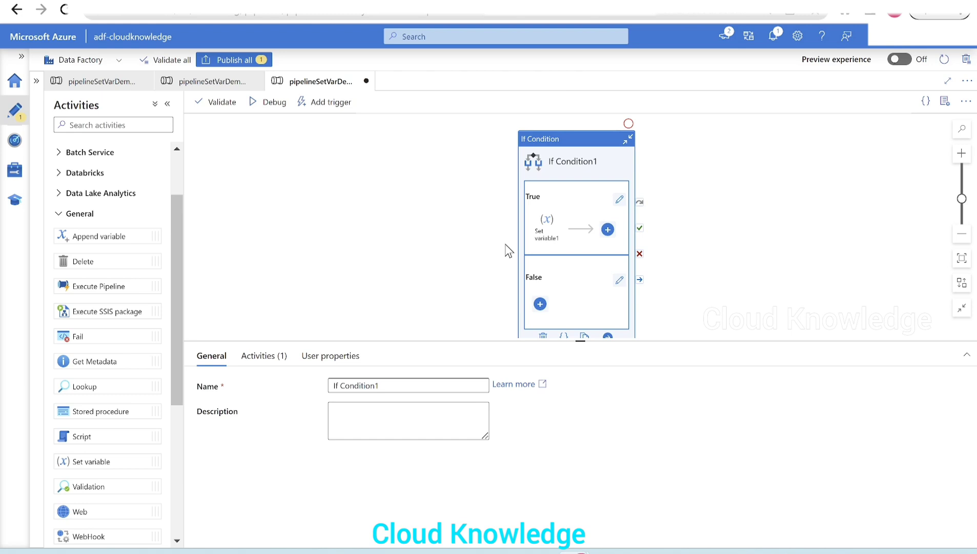
pyautogui.click(505, 245)
pyautogui.click(560, 178)
pyautogui.click(261, 359)
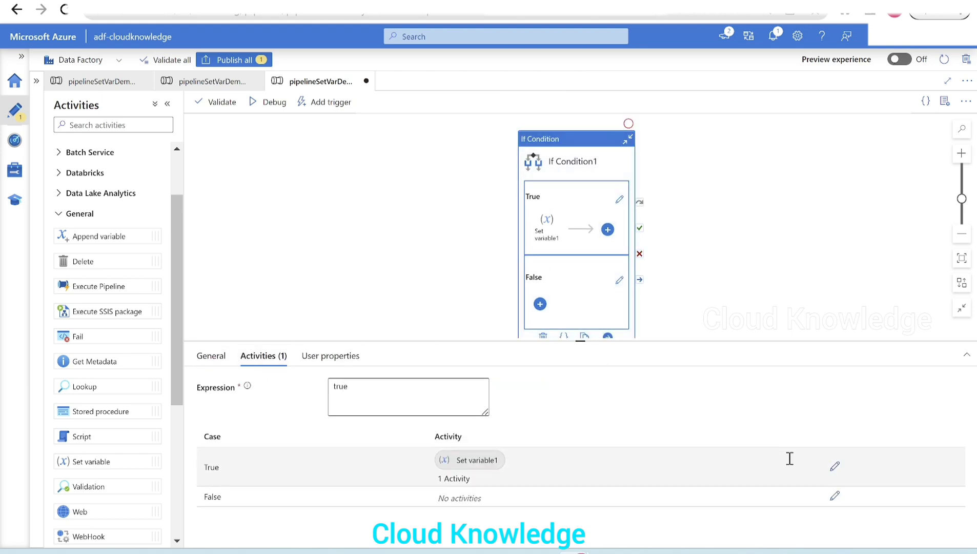
pyautogui.click(835, 496)
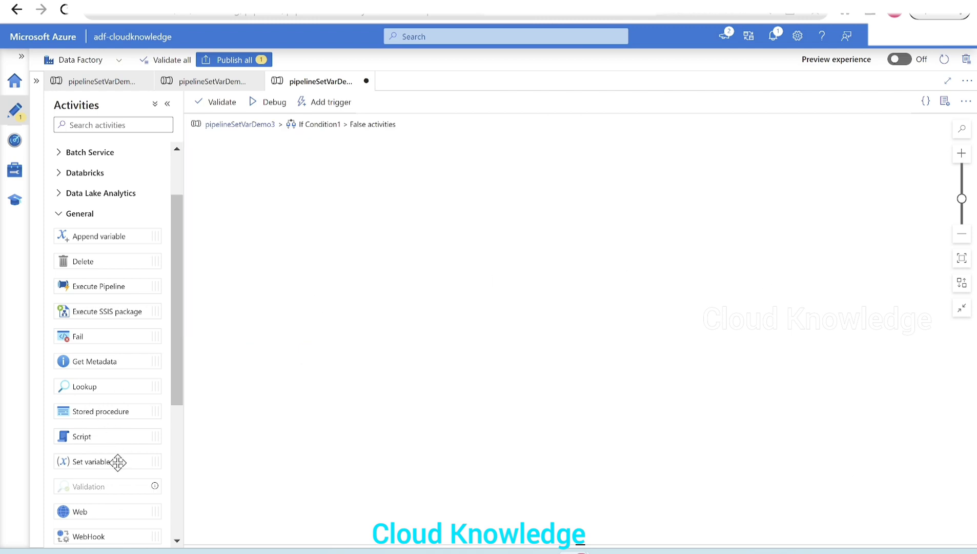
pyautogui.moveTo(118, 461); pyautogui.dragTo(530, 162)
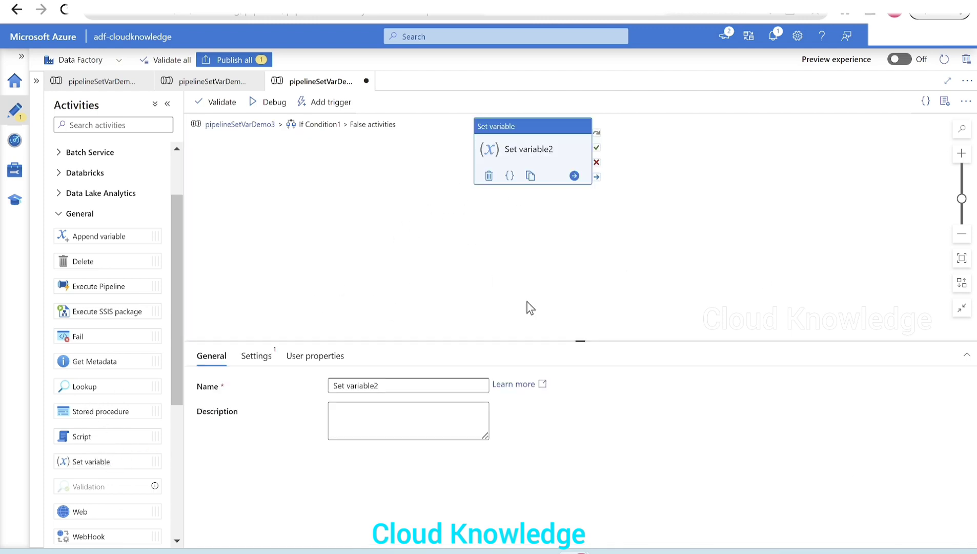
# - Make the False case's Set variable2 assign "This is False block" to varcondition
pyautogui.click(259, 357)
pyautogui.click(365, 410)
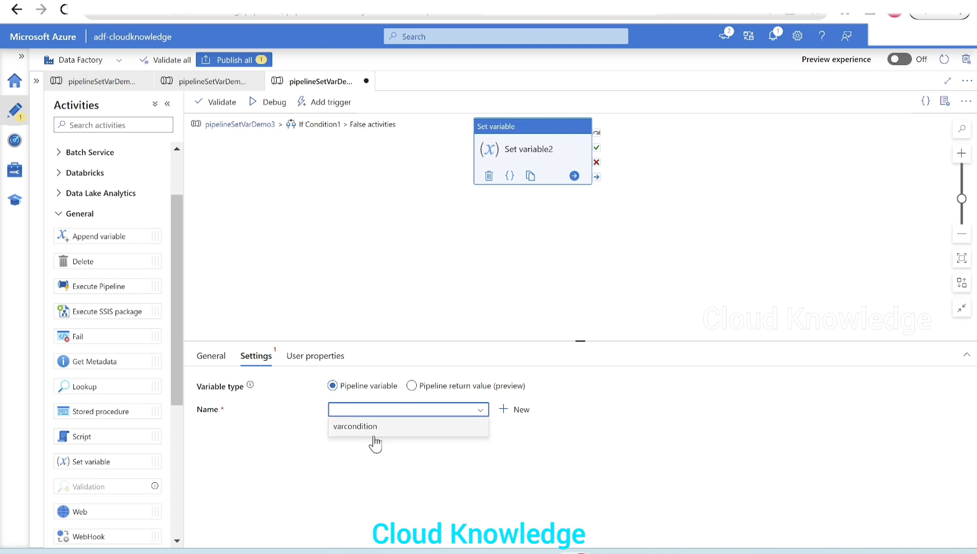
pyautogui.click(368, 430)
pyautogui.click(365, 443)
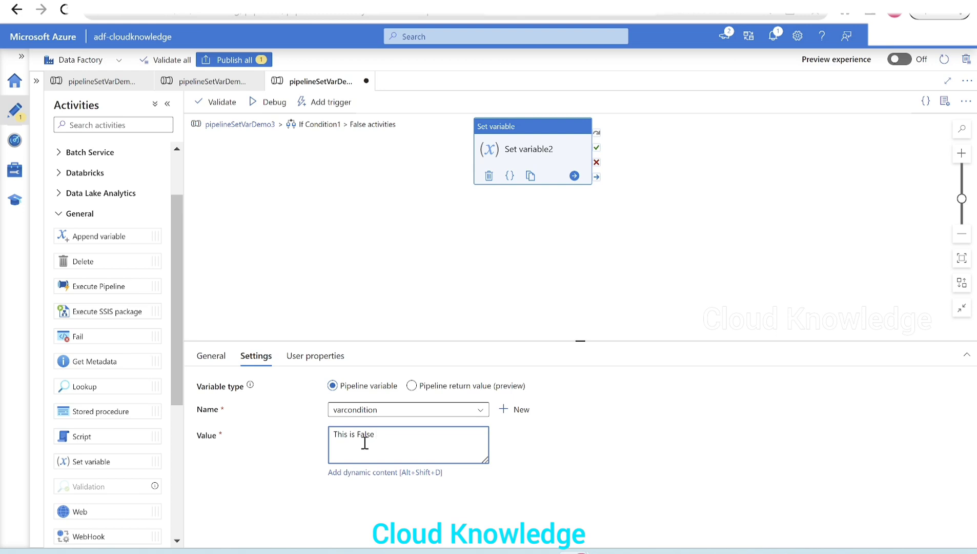
pyautogui.write('This is False block')
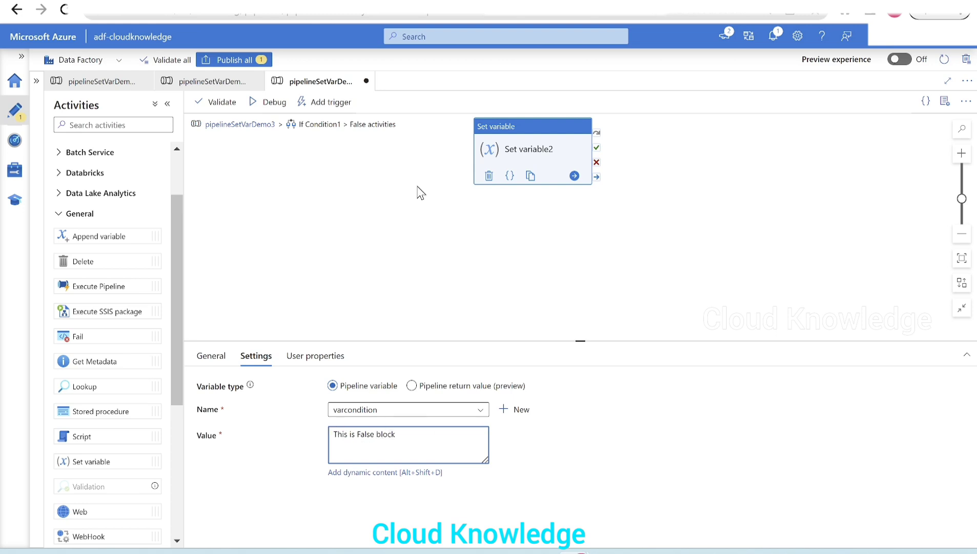
# - Return to the pipelineSetVarDemo3 level and run the pipeline in debug mode with the If Condition set to true
pyautogui.click(247, 127)
pyautogui.click(572, 236)
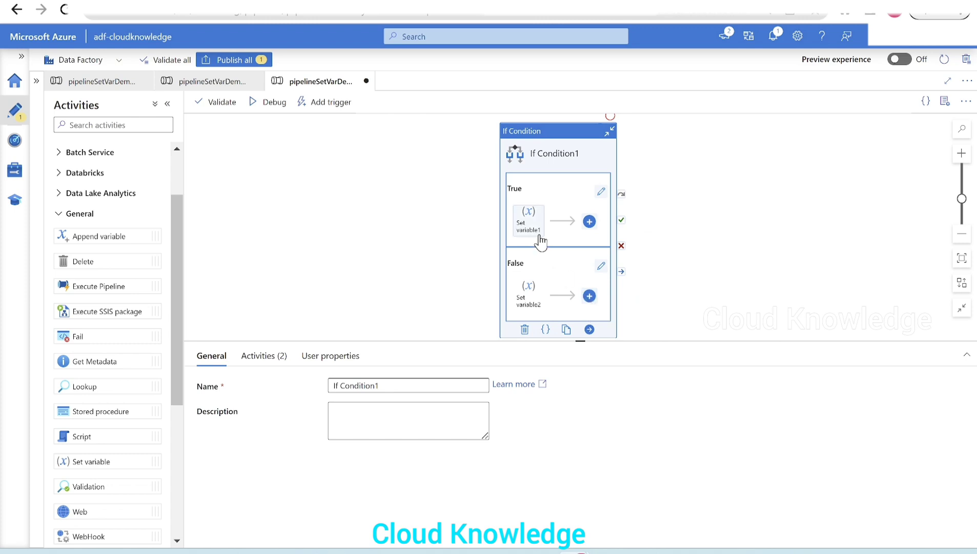
pyautogui.click(271, 104)
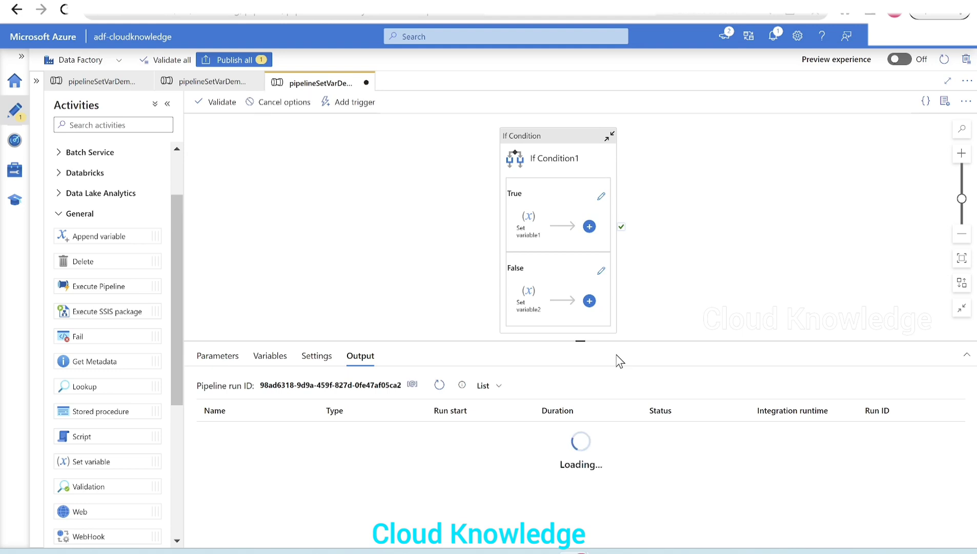
# - Enlarge the run results area and inspect the value that Set variable1 output in the debug run
pyautogui.moveTo(608, 344); pyautogui.dragTo(615, 301)
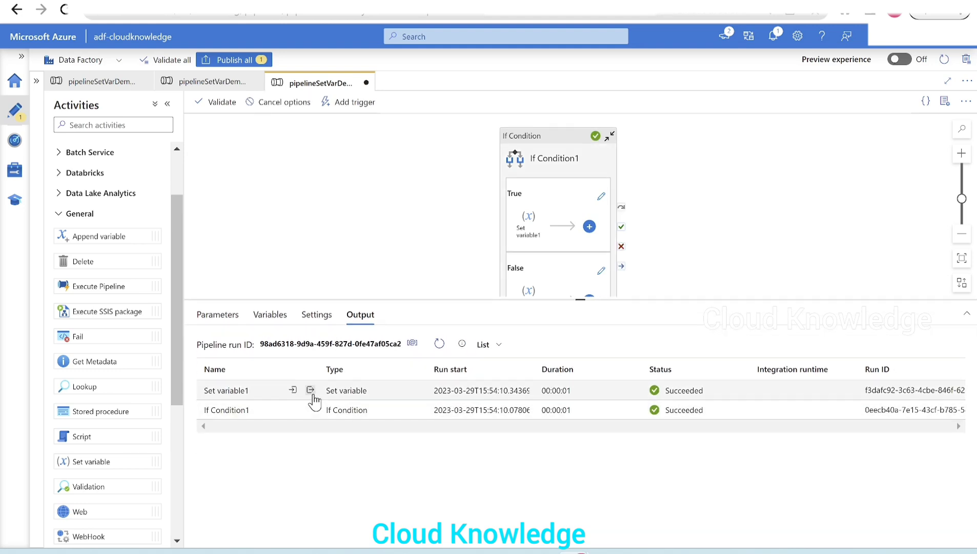
pyautogui.click(311, 391)
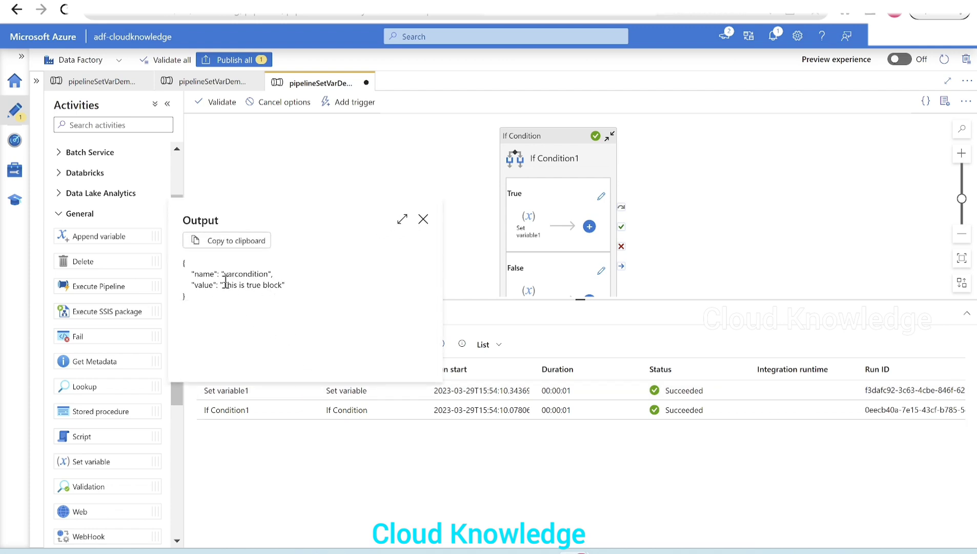
pyautogui.moveTo(224, 286); pyautogui.dragTo(336, 303)
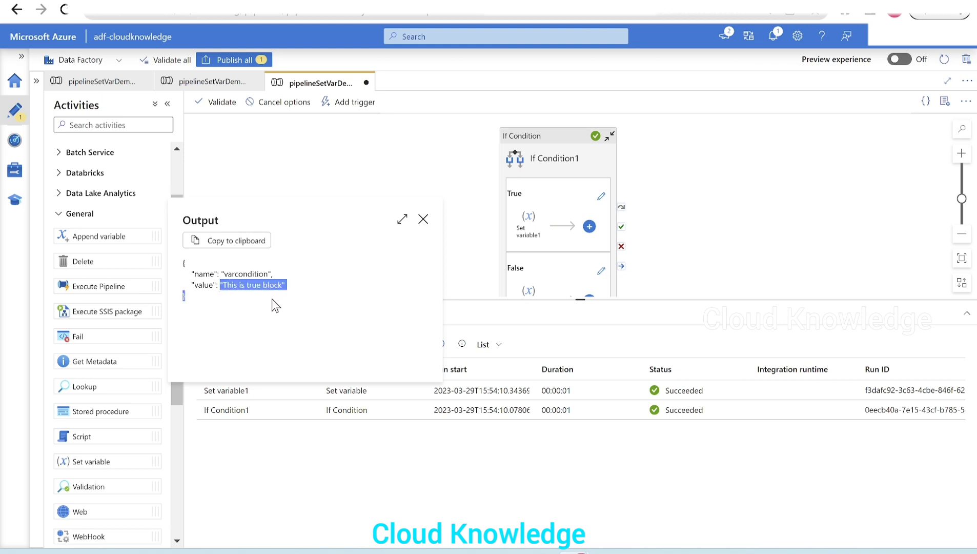
pyautogui.click(423, 219)
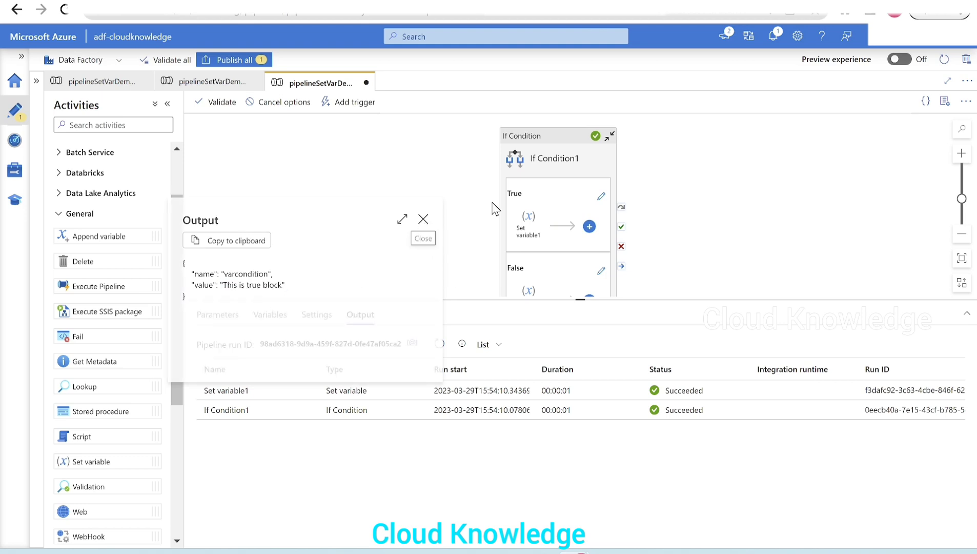
# - Set If Condition1's expression to false and debug the pipeline again
pyautogui.click(556, 158)
pyautogui.click(263, 315)
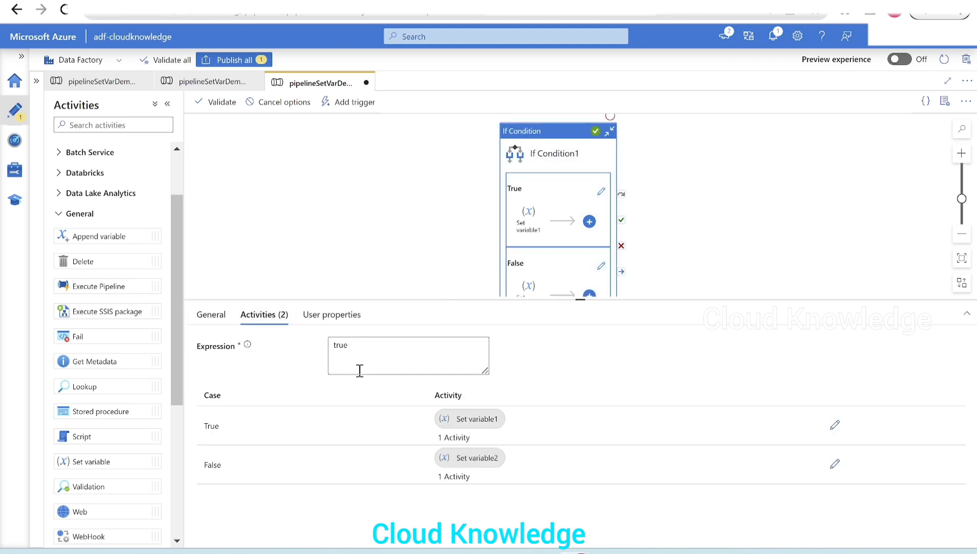
pyautogui.doubleClick(361, 352)
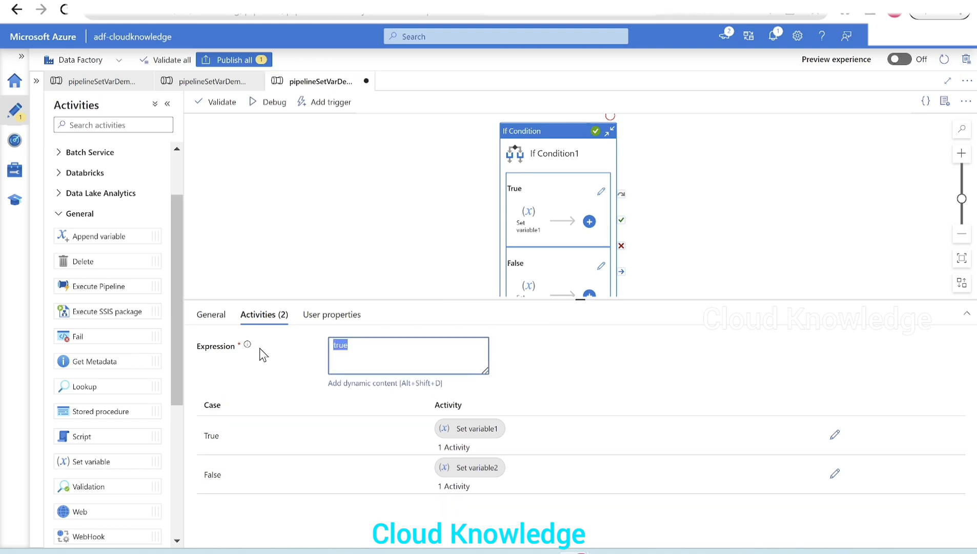
pyautogui.write('fals')
pyautogui.press('BackSpace')
pyautogui.press('BackSpace')
pyautogui.write('lse')
pyautogui.click(265, 102)
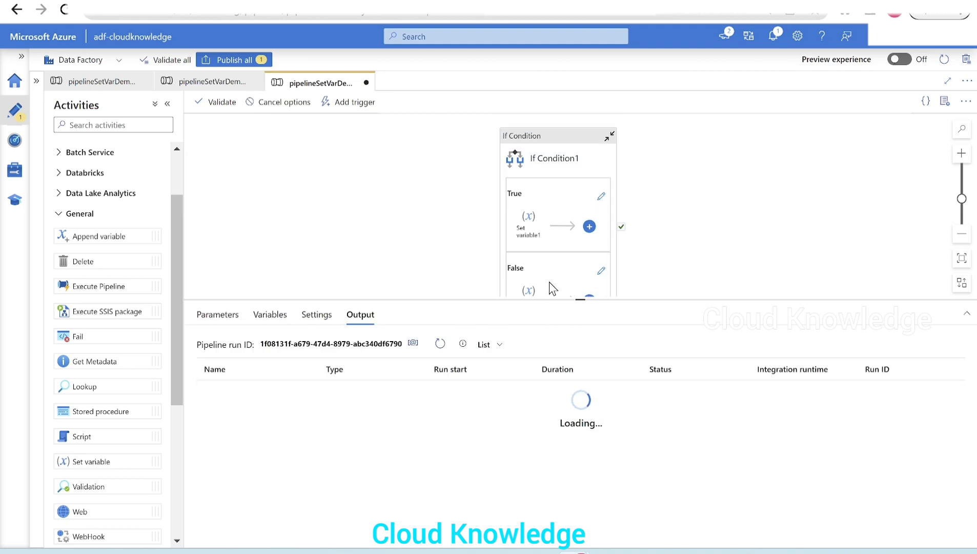
# - Inspect the output of Set variable2 from the false-condition debug run
pyautogui.moveTo(304, 398)
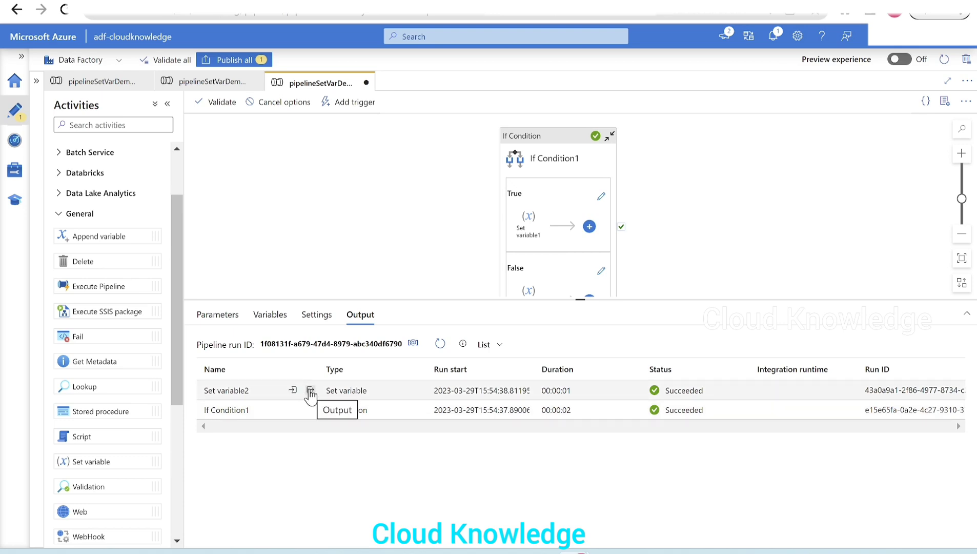
pyautogui.click(310, 391)
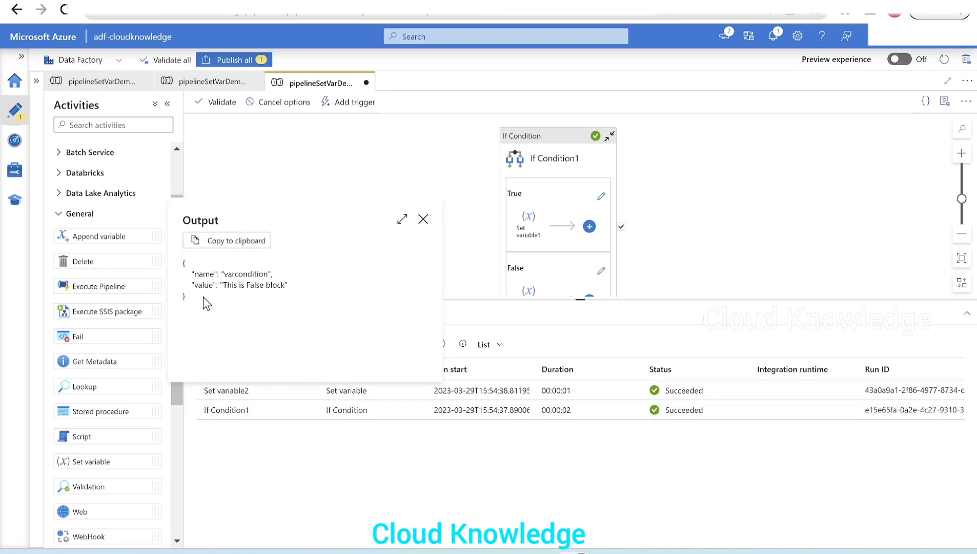
pyautogui.click(423, 220)
# - Add a Set variable activity beside If Condition1 and connect it to the If Condition's success output
pyautogui.moveTo(531, 139); pyautogui.dragTo(365, 141)
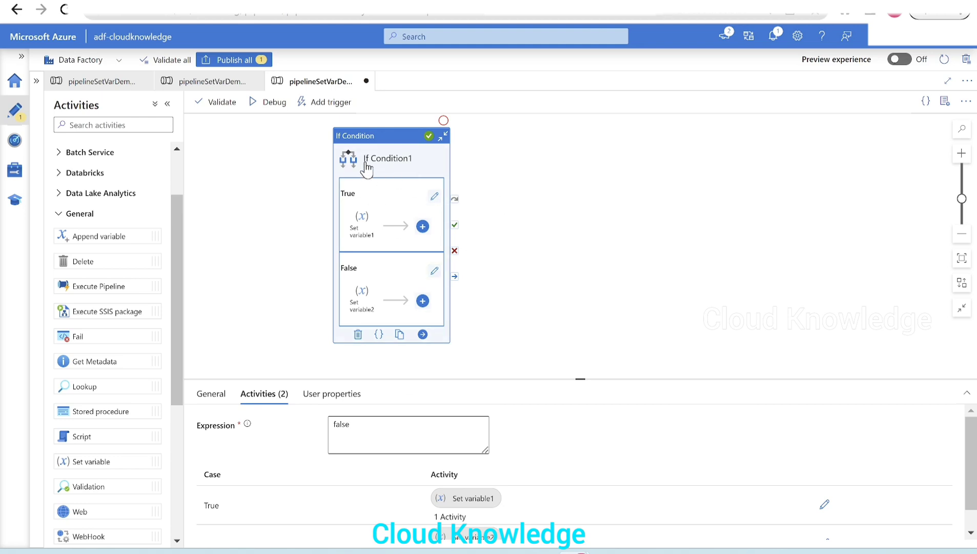
pyautogui.moveTo(105, 462); pyautogui.dragTo(595, 198)
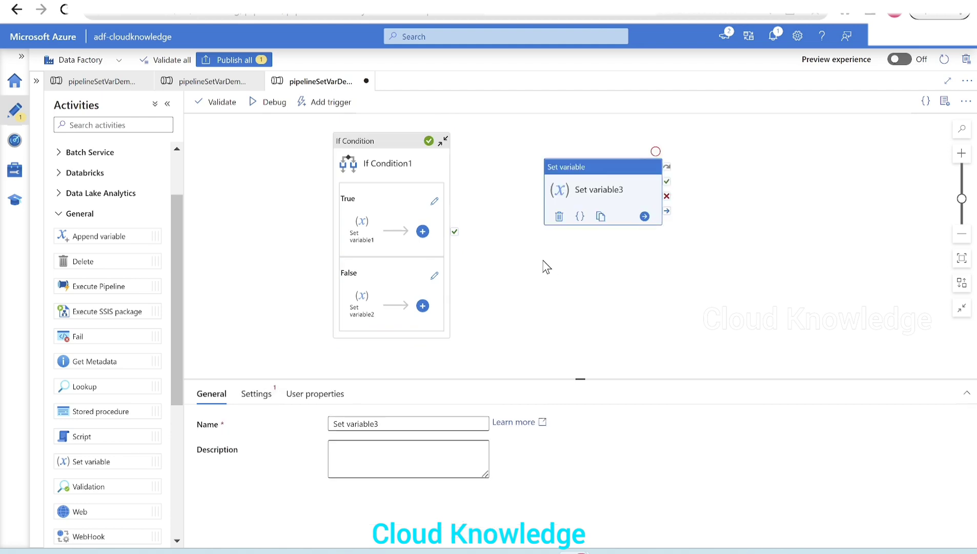
pyautogui.moveTo(454, 231); pyautogui.dragTo(574, 201)
pyautogui.click(598, 205)
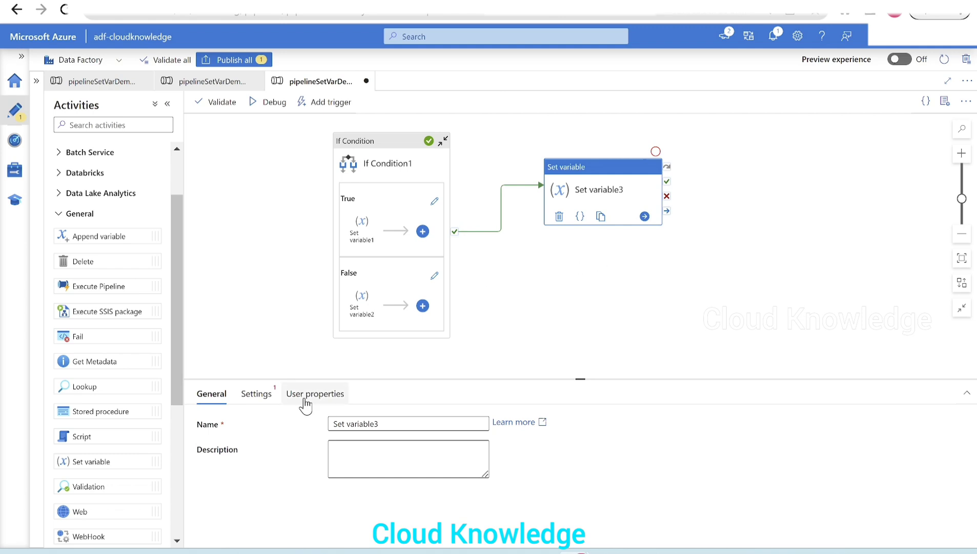
# - Add a second pipeline variable of type String named finalvar
pyautogui.click(259, 288)
pyautogui.click(266, 400)
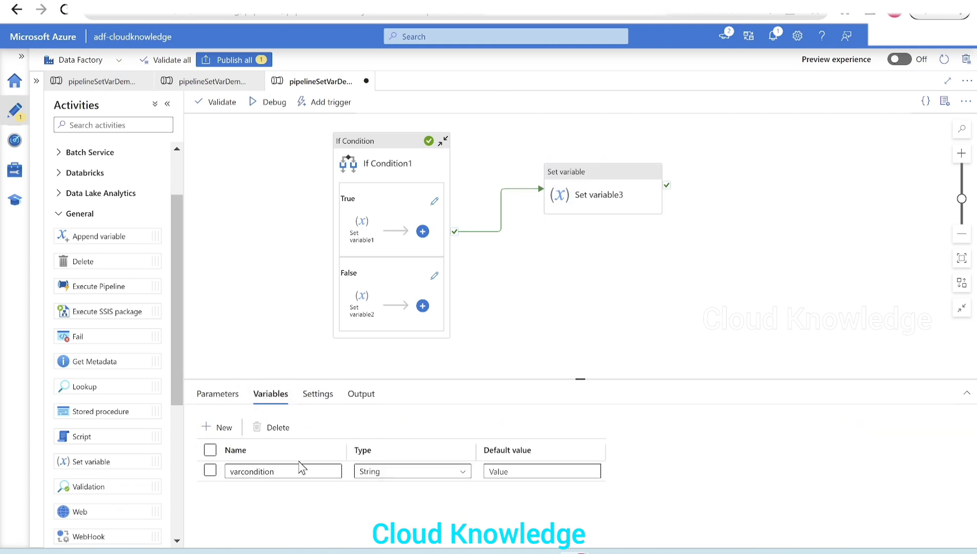
pyautogui.click(217, 427)
pyautogui.click(286, 492)
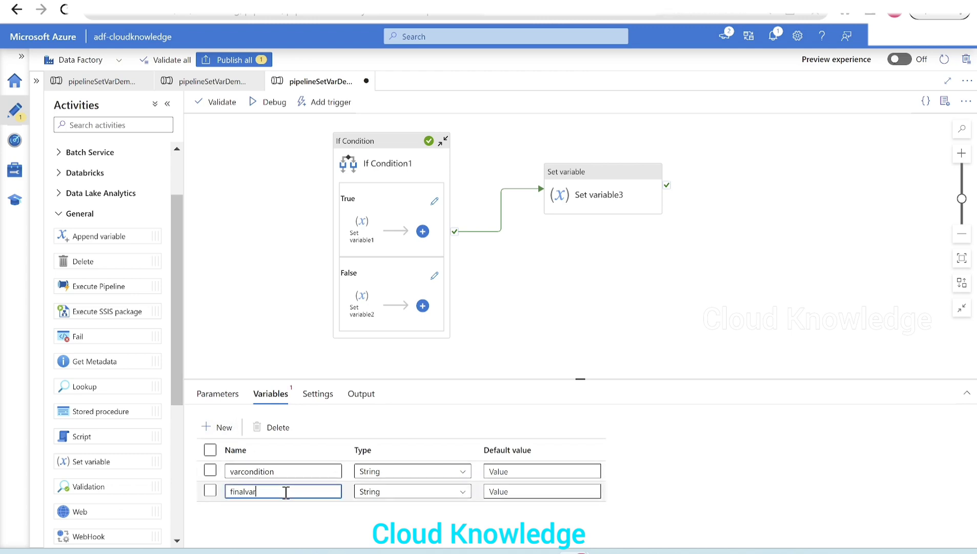
pyautogui.click(571, 190)
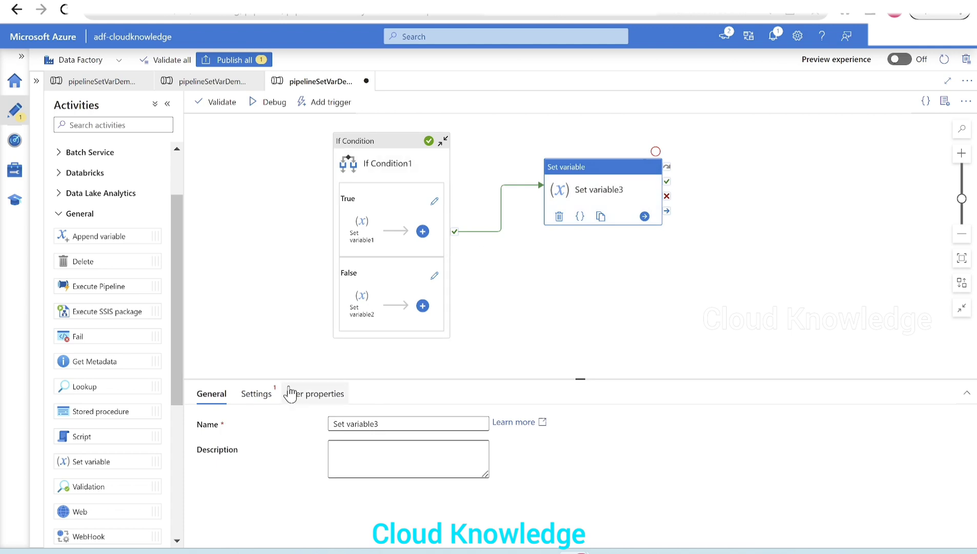
pyautogui.click(252, 402)
pyautogui.click(403, 448)
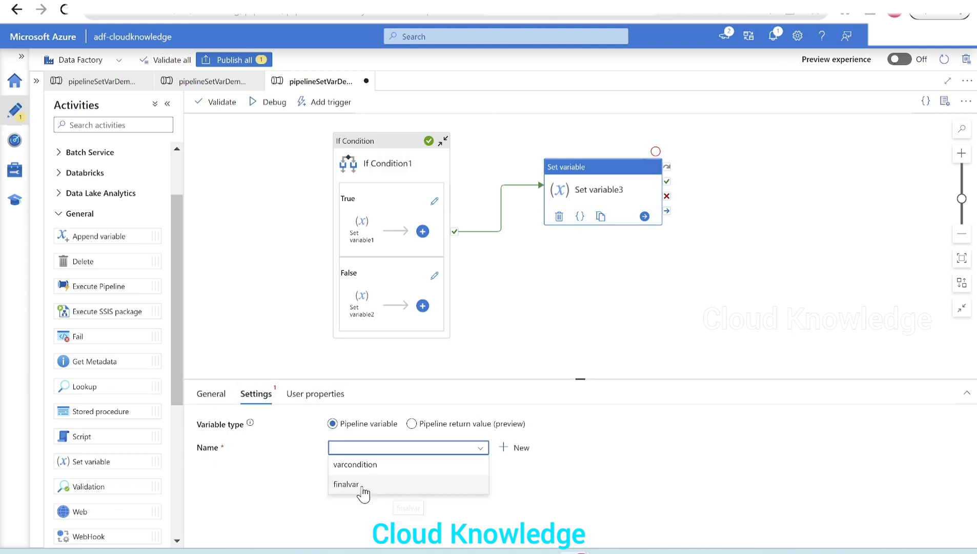
pyautogui.click(420, 483)
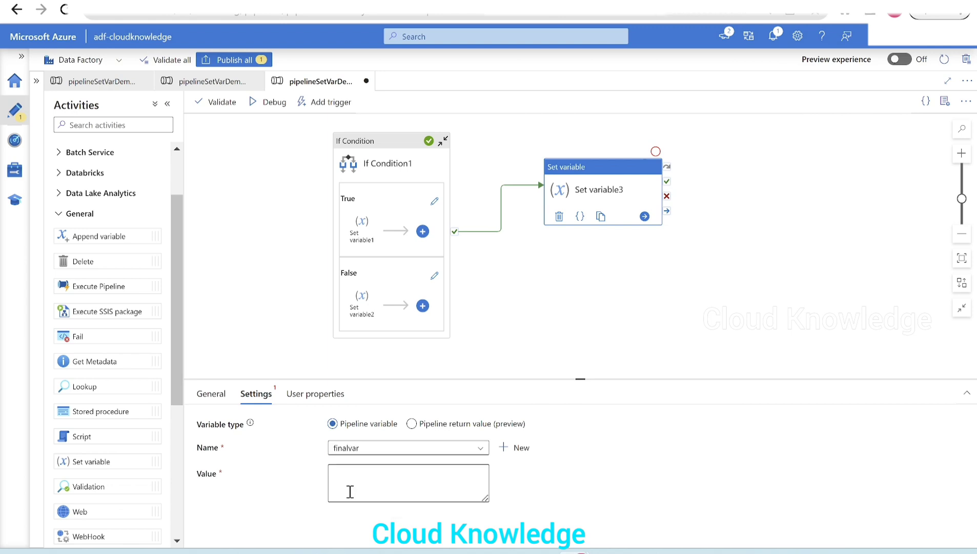
pyautogui.click(378, 492)
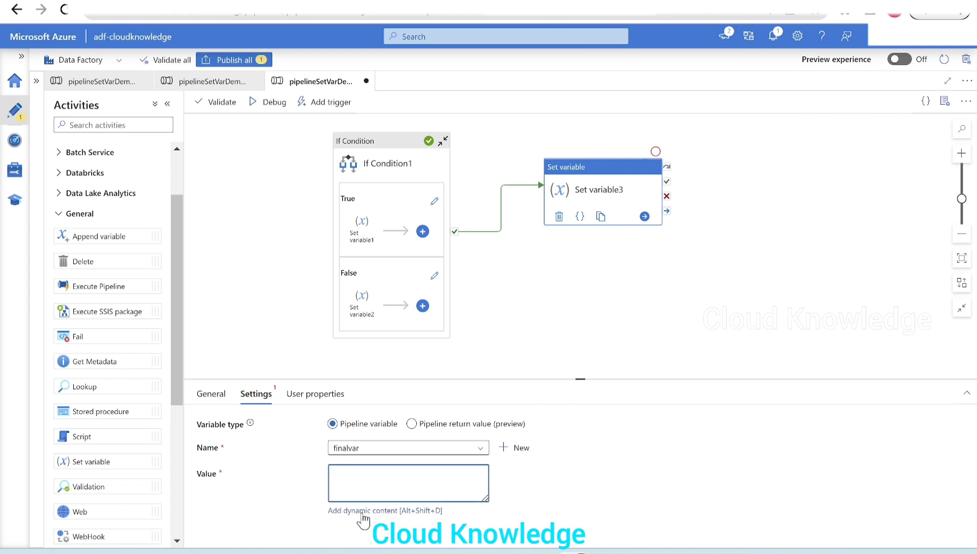
pyautogui.click(359, 510)
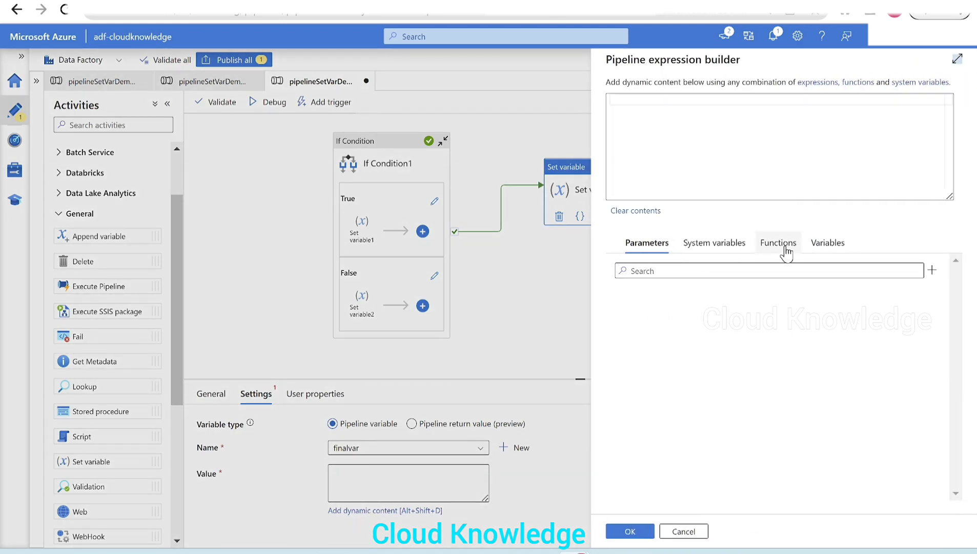
pyautogui.click(828, 242)
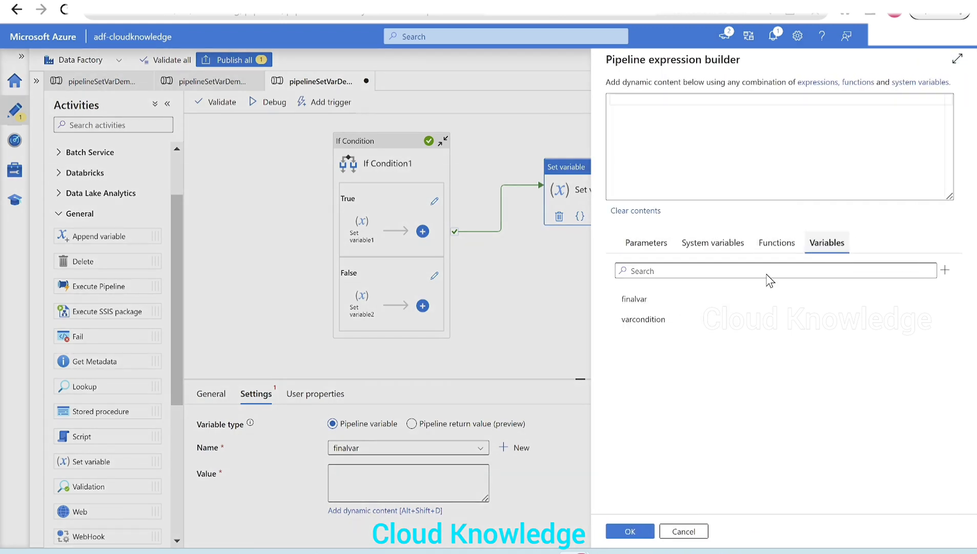
pyautogui.click(656, 323)
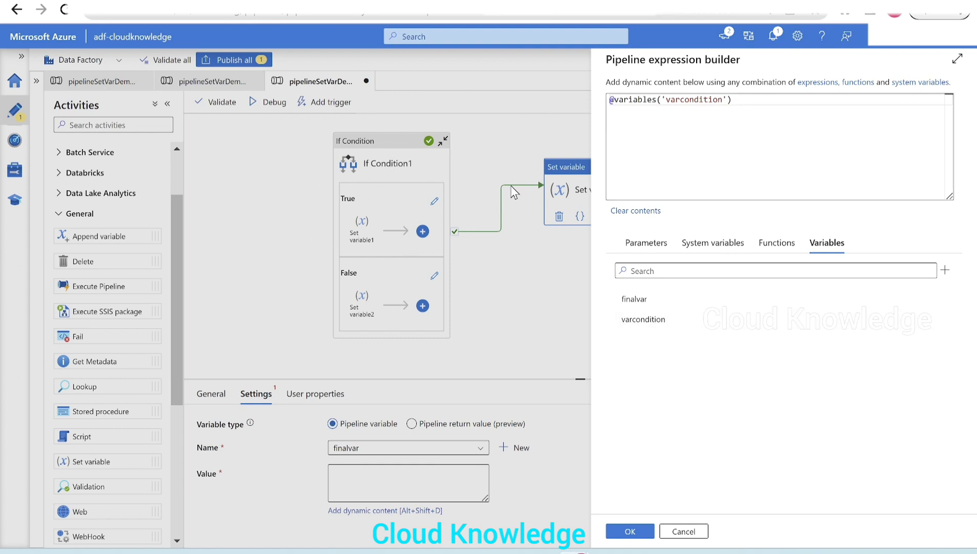
pyautogui.moveTo(668, 549)
pyautogui.click(640, 533)
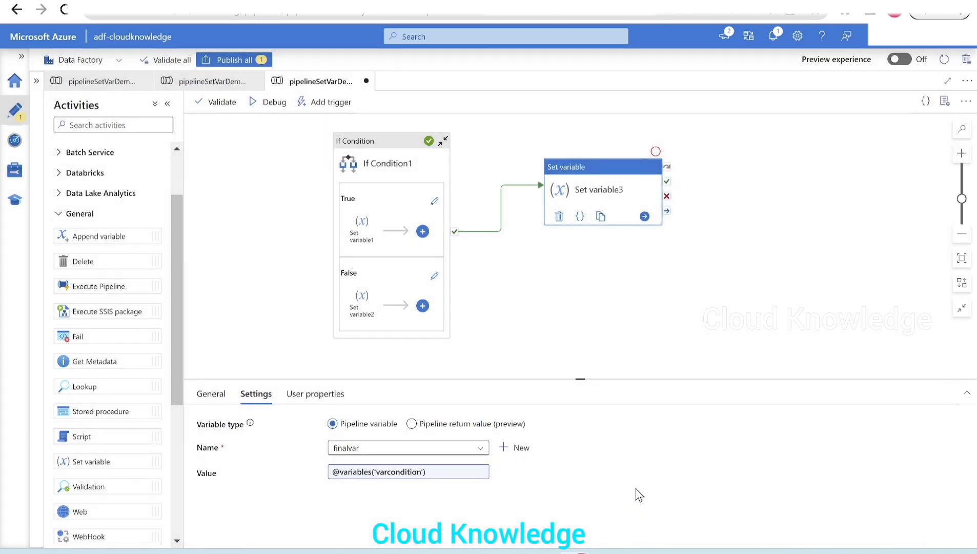
# - Recheck the If Condition1 and Set variable3 settings, and run the pipeline in debug mode
pyautogui.click(371, 173)
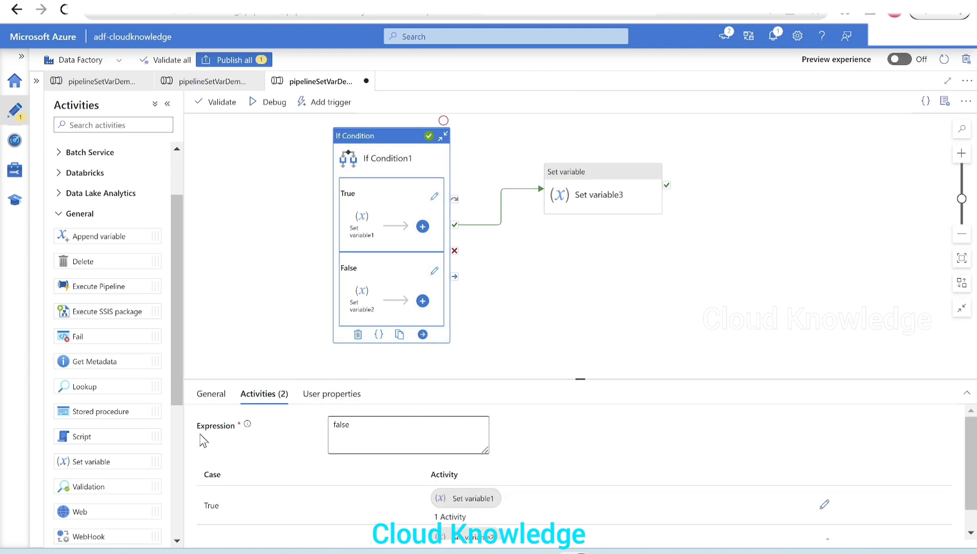
pyautogui.click(587, 196)
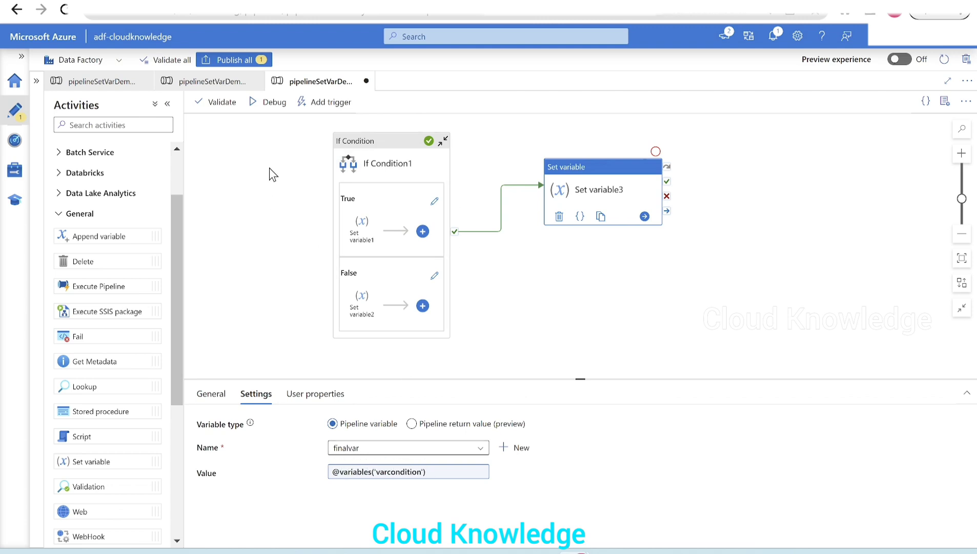
pyautogui.click(264, 102)
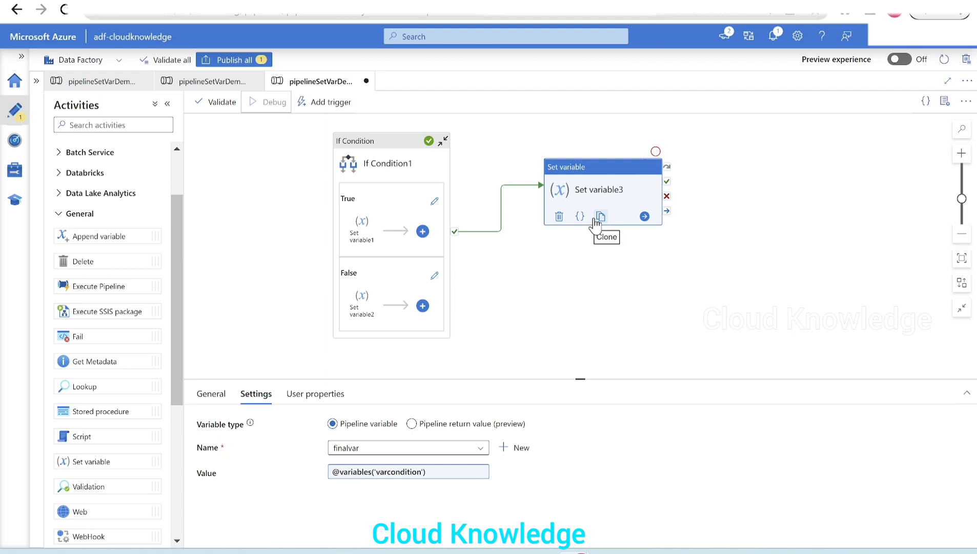
pyautogui.click(590, 269)
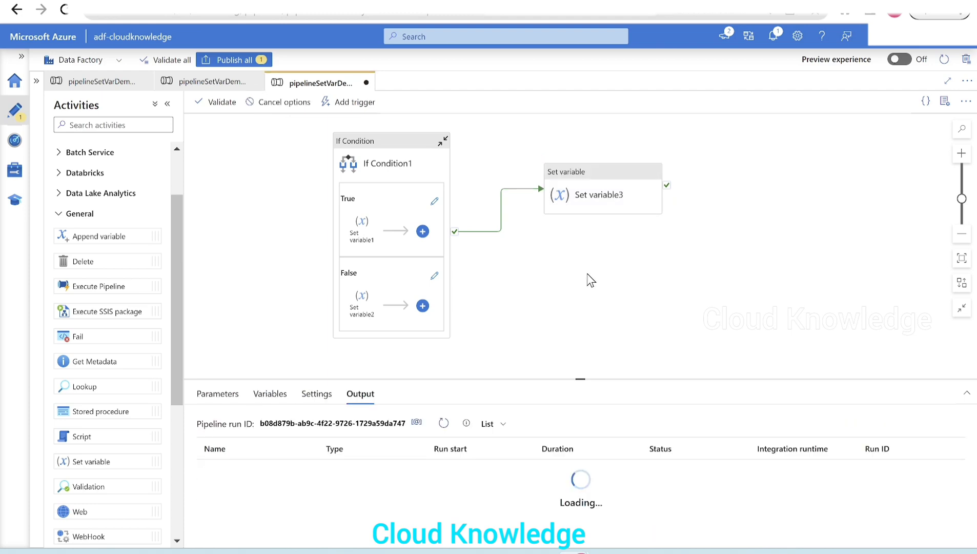
# - Enlarge the run results area and inspect the finalvar value that Set variable3 output
pyautogui.moveTo(575, 379); pyautogui.dragTo(571, 331)
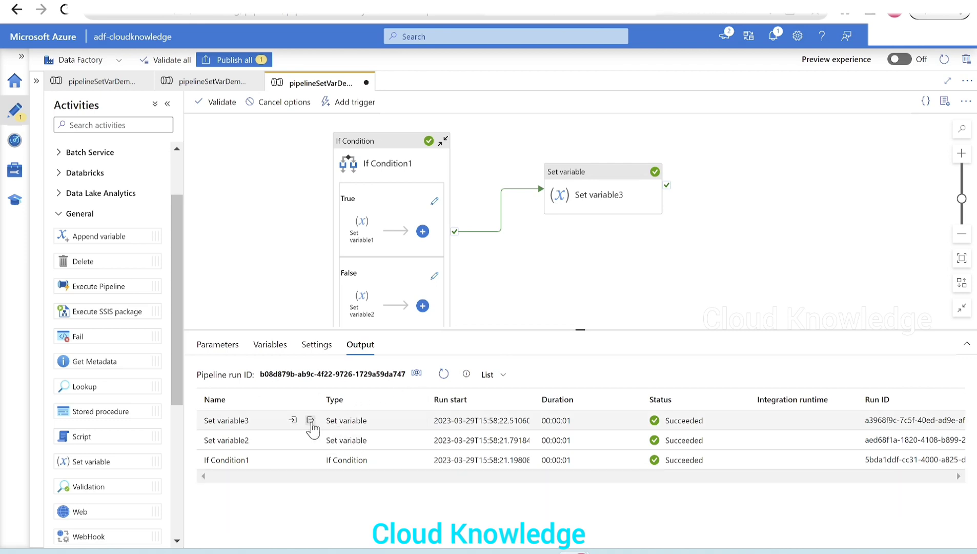
pyautogui.click(310, 421)
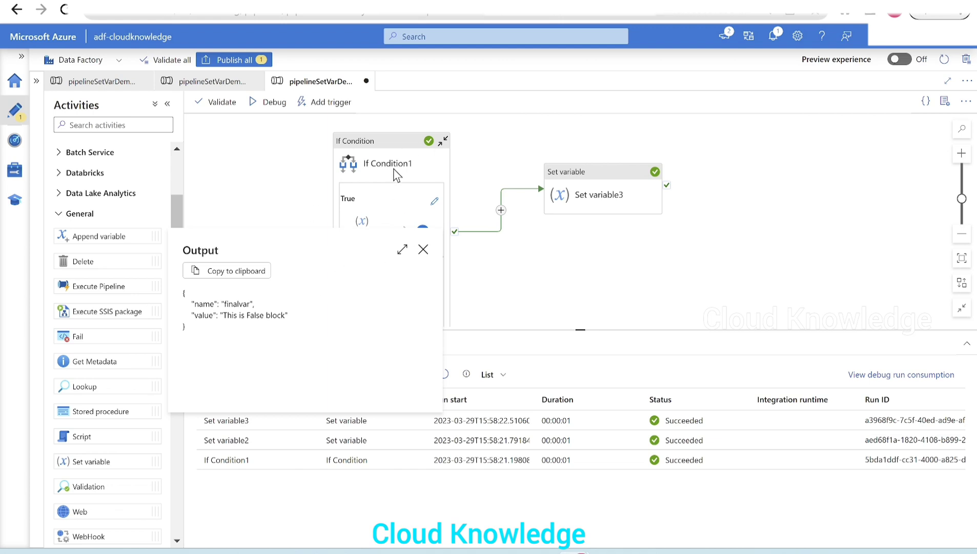
pyautogui.click(424, 249)
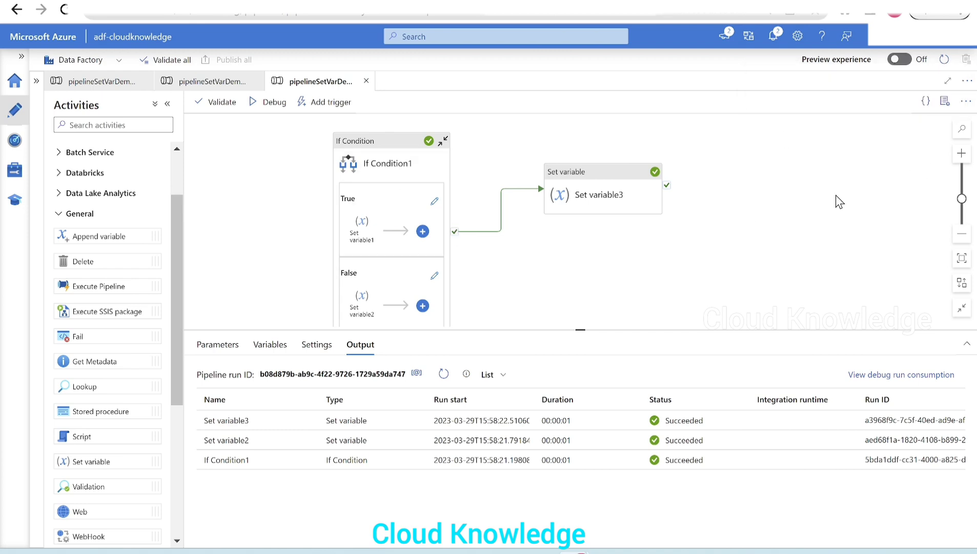
# - Close all the open pipelineSetVarDemo pipelines
pyautogui.click(366, 81)
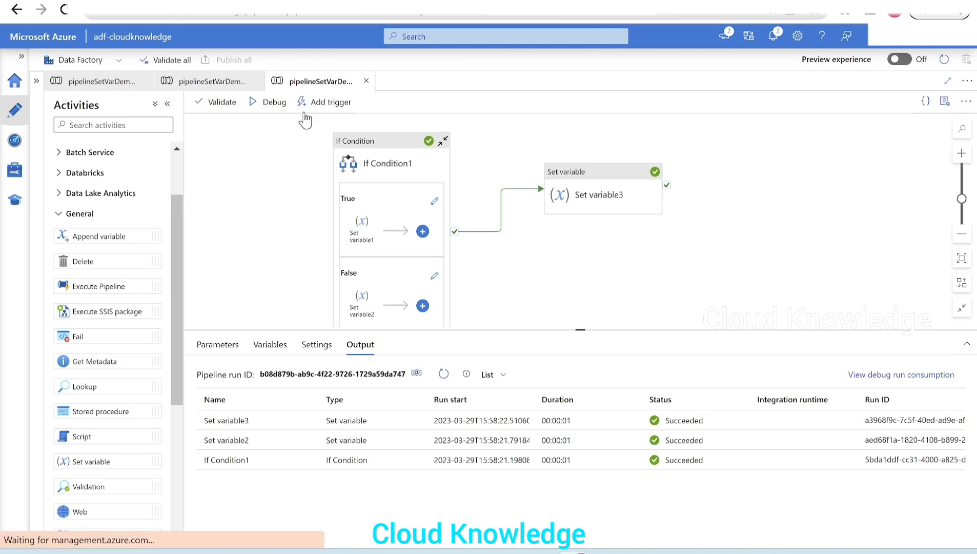
pyautogui.click(256, 81)
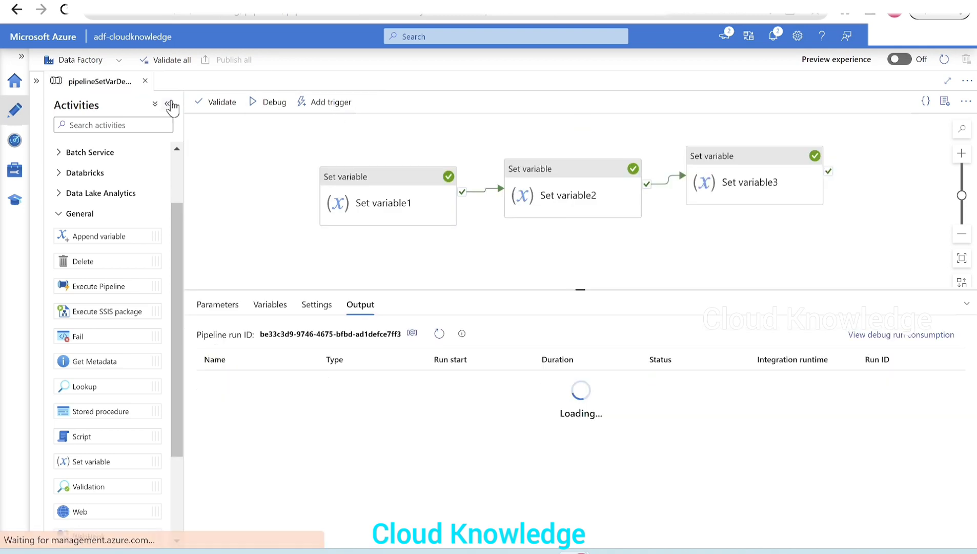
pyautogui.click(147, 81)
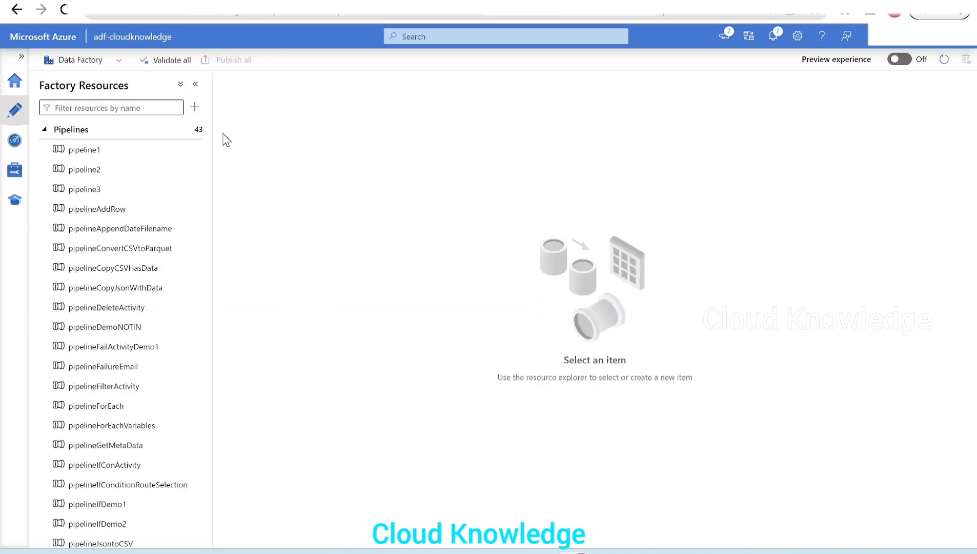
# - Create a new pipeline named pipelineSetVarDemo4, and collapse its properties and the factory resources list
pyautogui.click(195, 107)
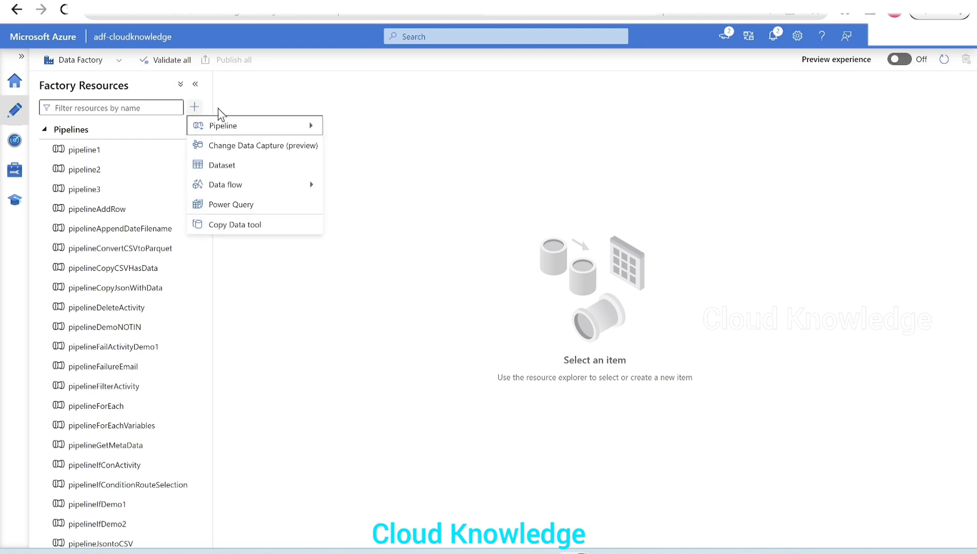
pyautogui.moveTo(265, 128)
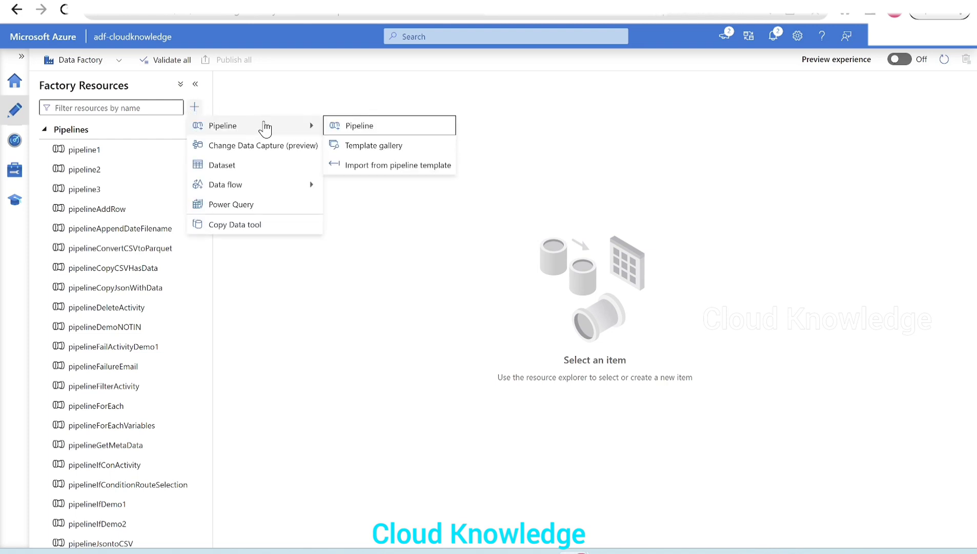
pyautogui.click(359, 129)
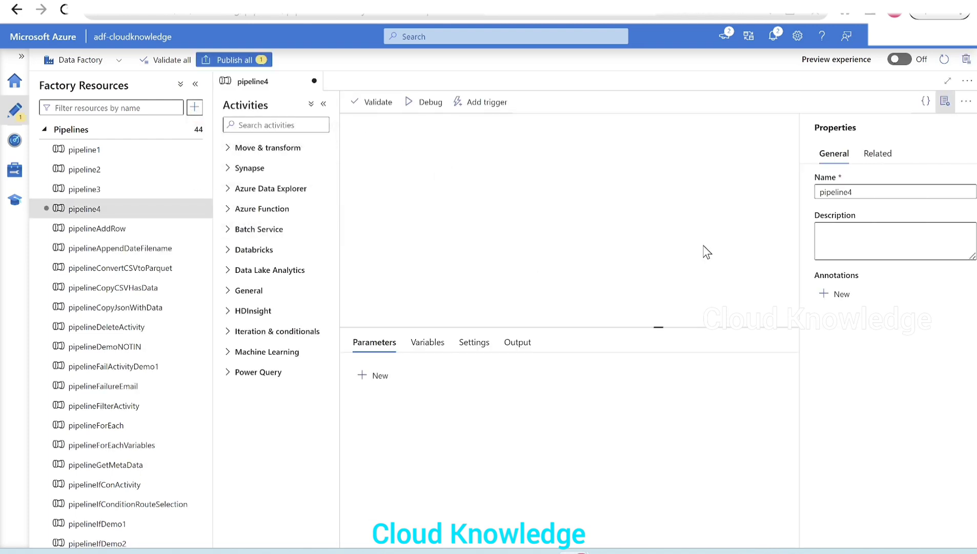
pyautogui.click(882, 191)
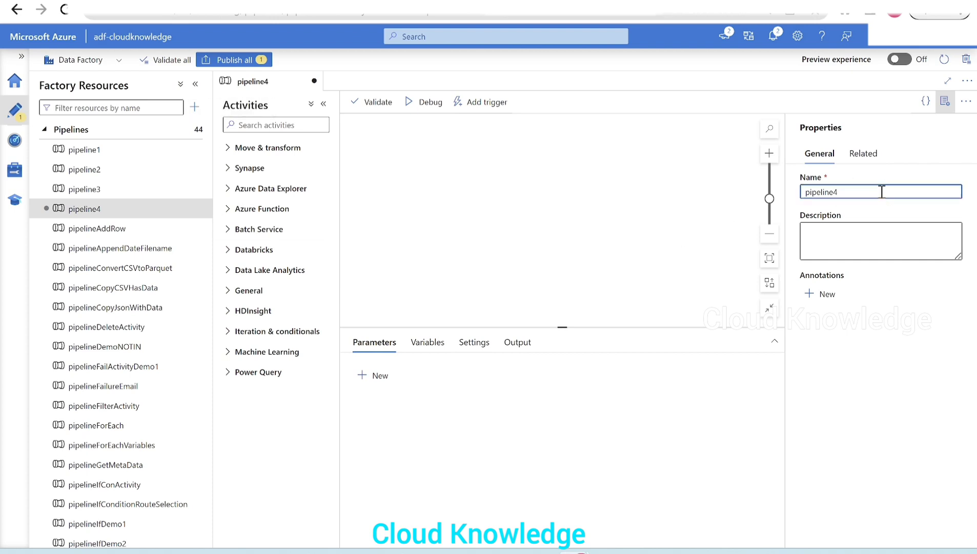
pyautogui.write('SetVarDemo')
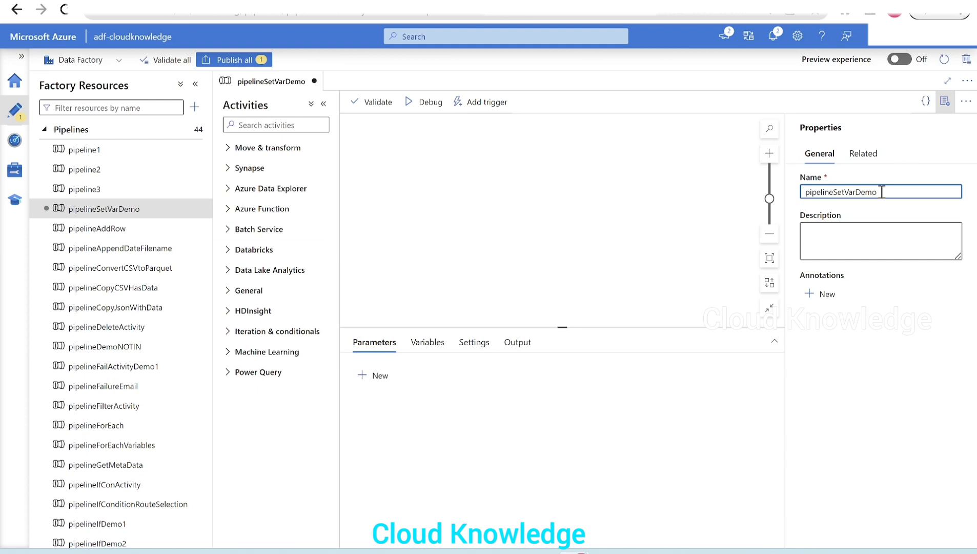
pyautogui.write('4')
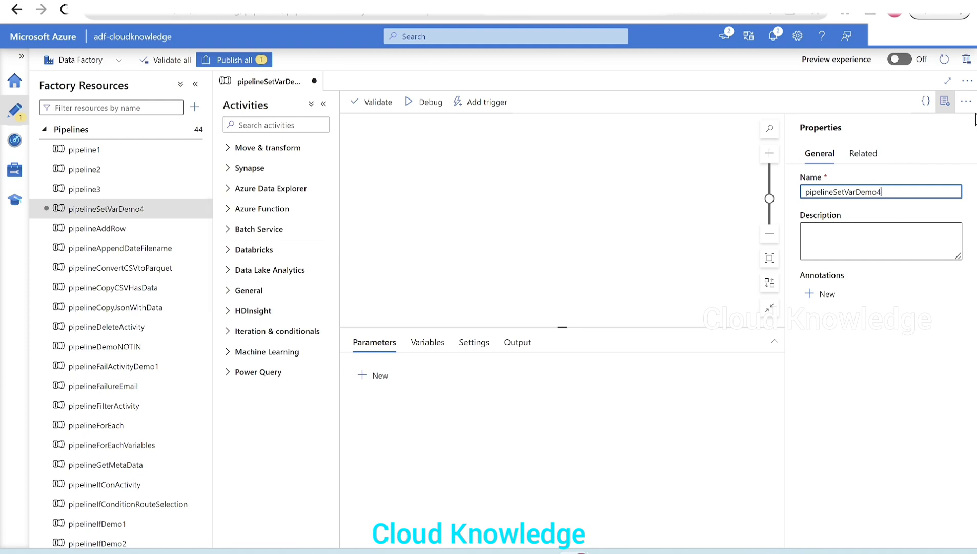
pyautogui.click(945, 101)
pyautogui.click(195, 84)
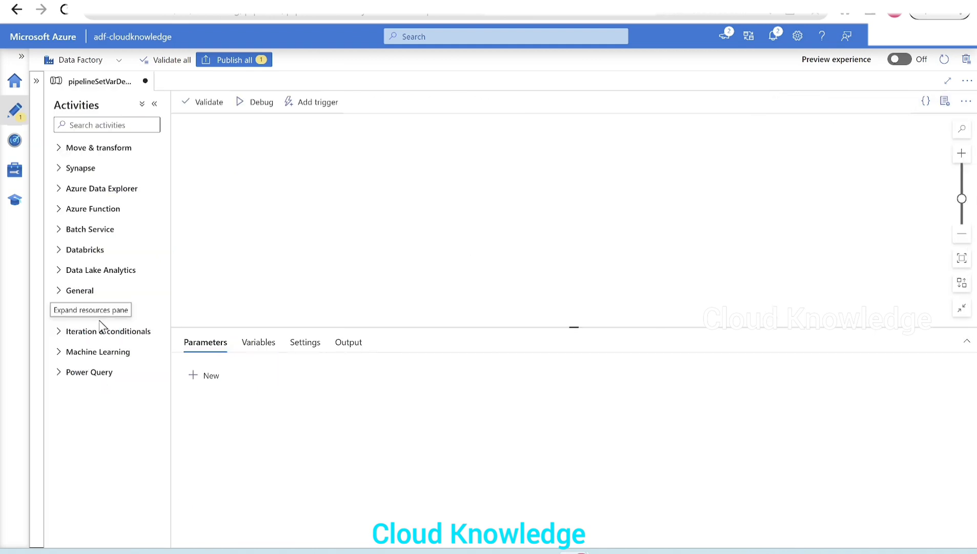
# - Add a Set variable activity from the General group to the pipeline canvas
pyautogui.click(82, 290)
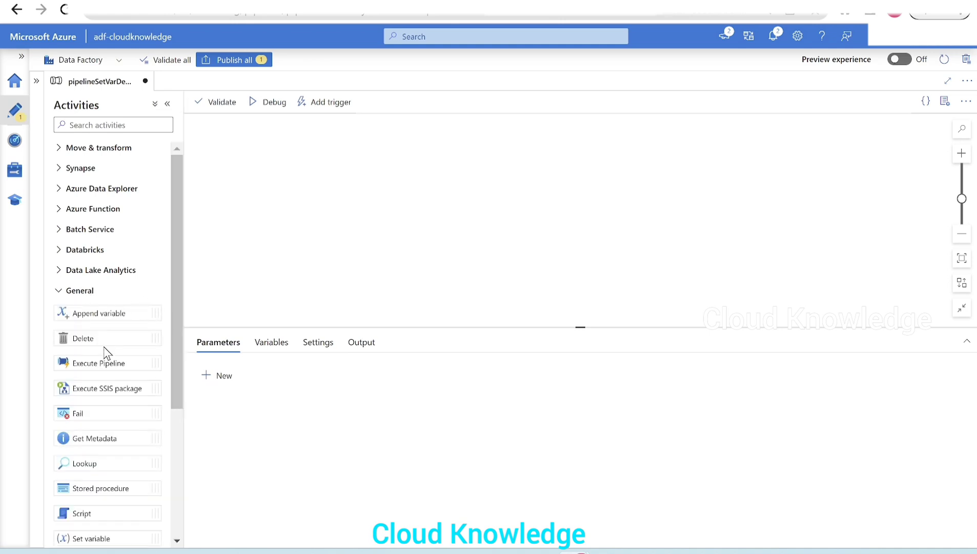
pyautogui.scroll(-3, 106, 356)
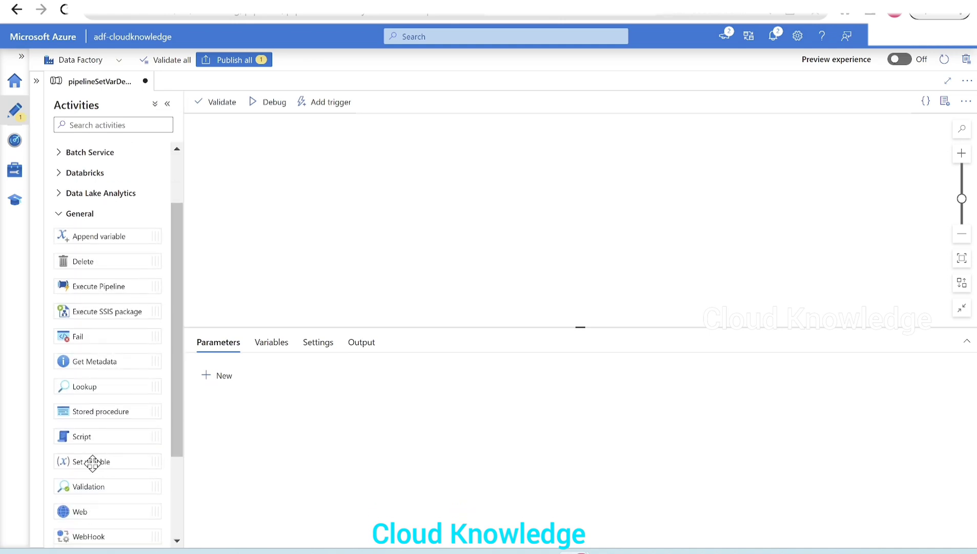
pyautogui.moveTo(92, 463); pyautogui.dragTo(325, 153)
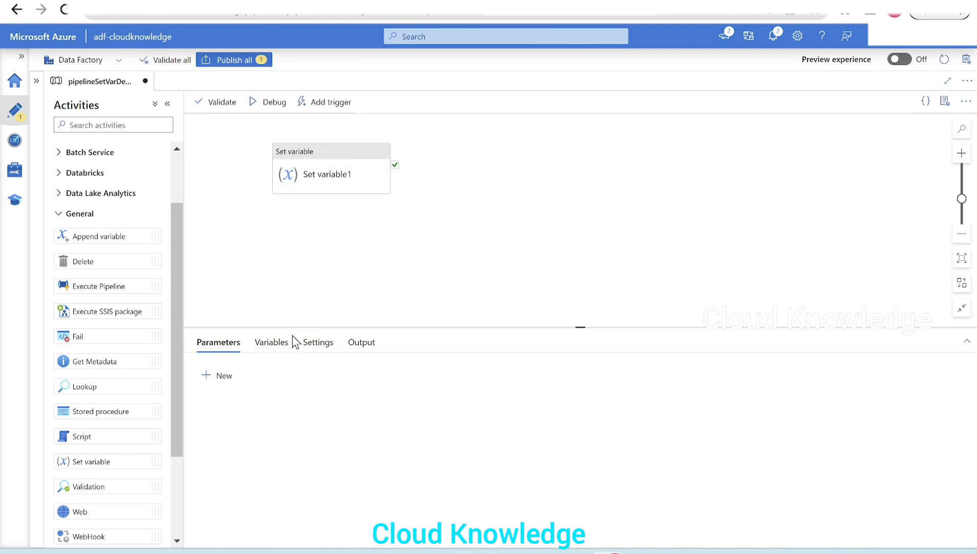
# - Add a String pipeline variable named var without a default value
pyautogui.click(278, 343)
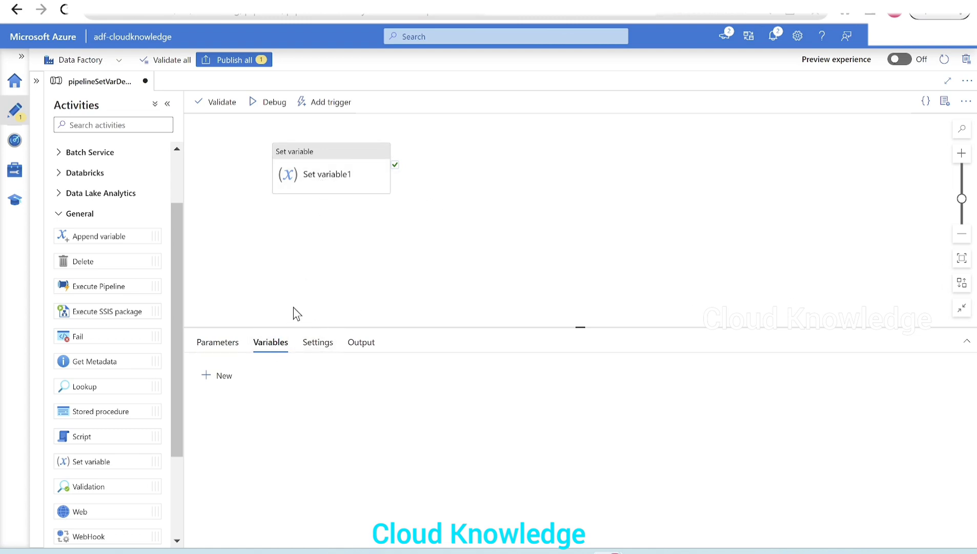
pyautogui.click(218, 376)
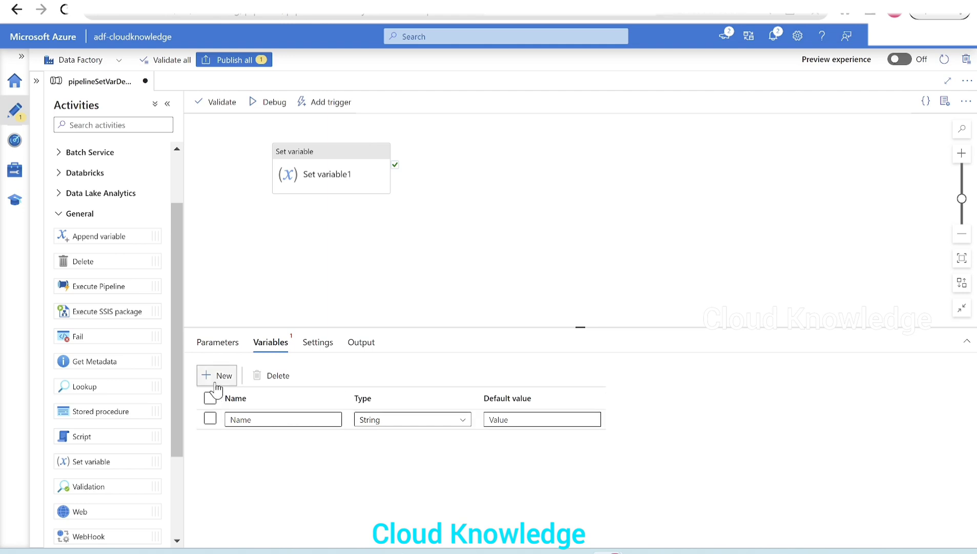
pyautogui.click(258, 420)
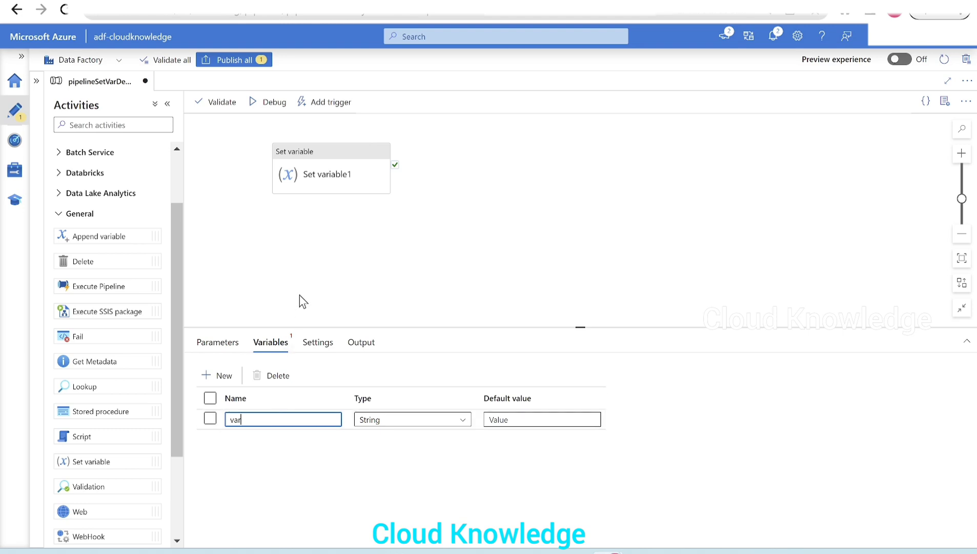
# - Make Set variable1 assign the value Cloud Knowledge to the pipeline variable var
pyautogui.click(330, 185)
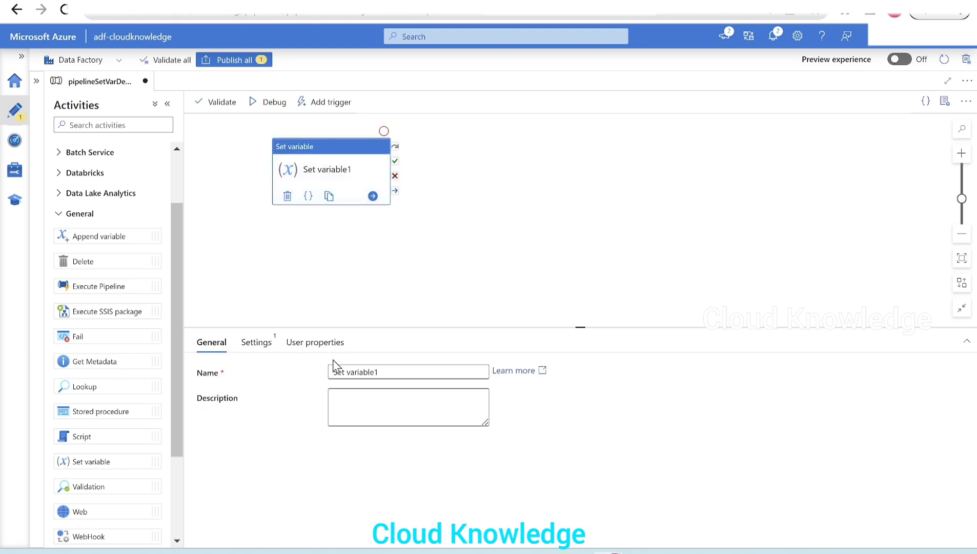
pyautogui.click(256, 342)
pyautogui.click(395, 397)
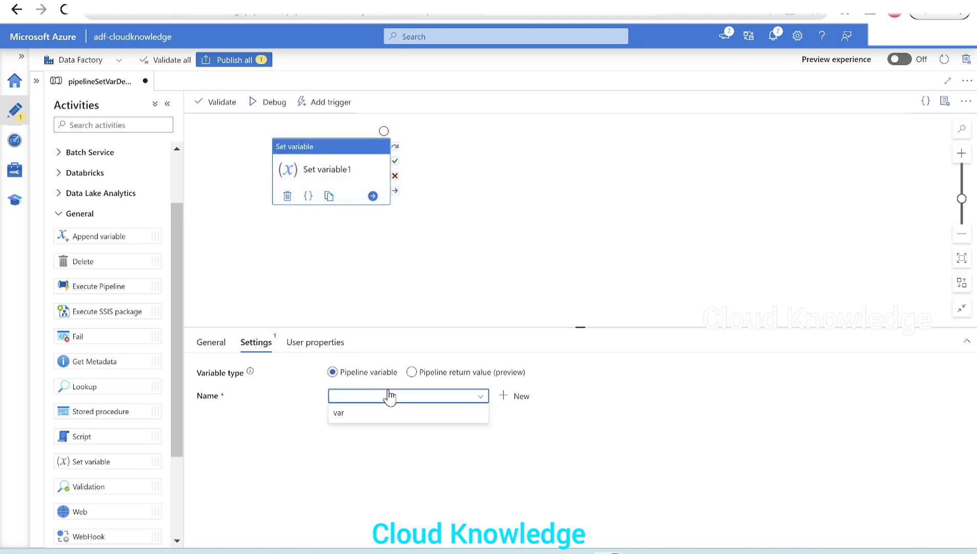
pyautogui.click(370, 415)
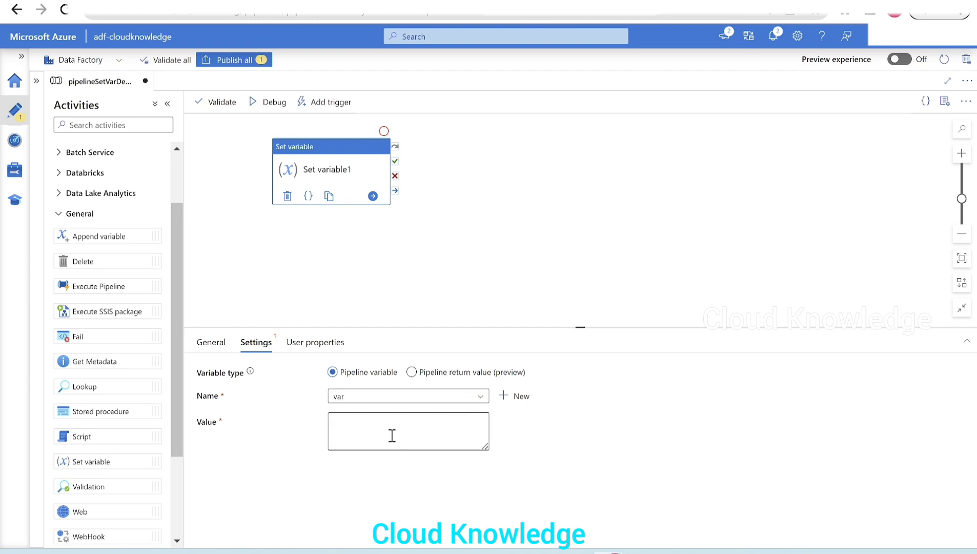
pyautogui.click(392, 436)
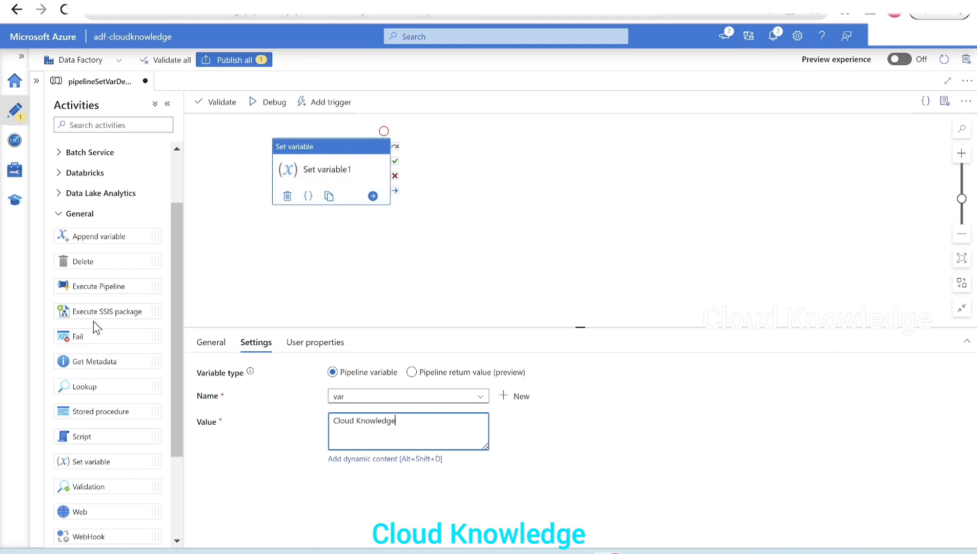
# - Add an Until activity beside Set variable1 and connect it to run when Set variable1 succeeds
pyautogui.click(72, 215)
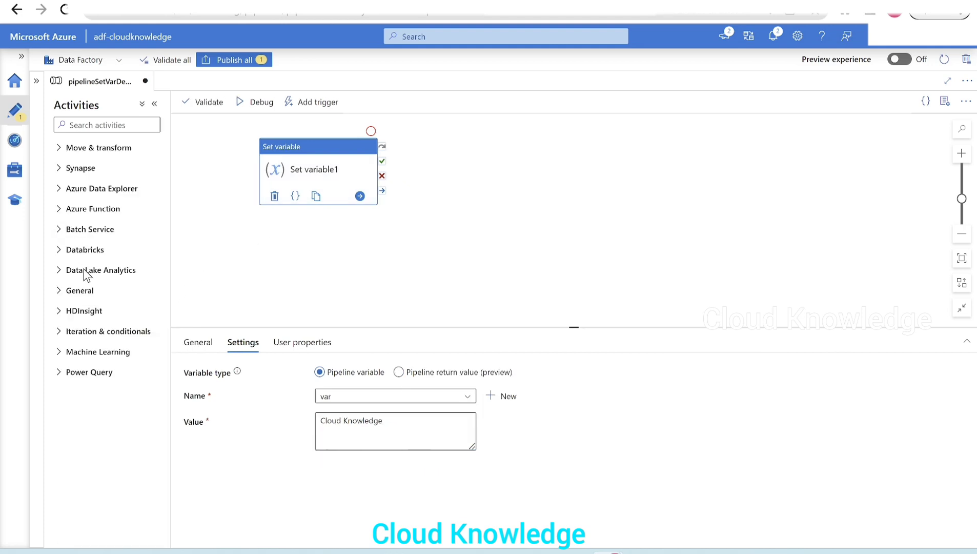
pyautogui.click(86, 336)
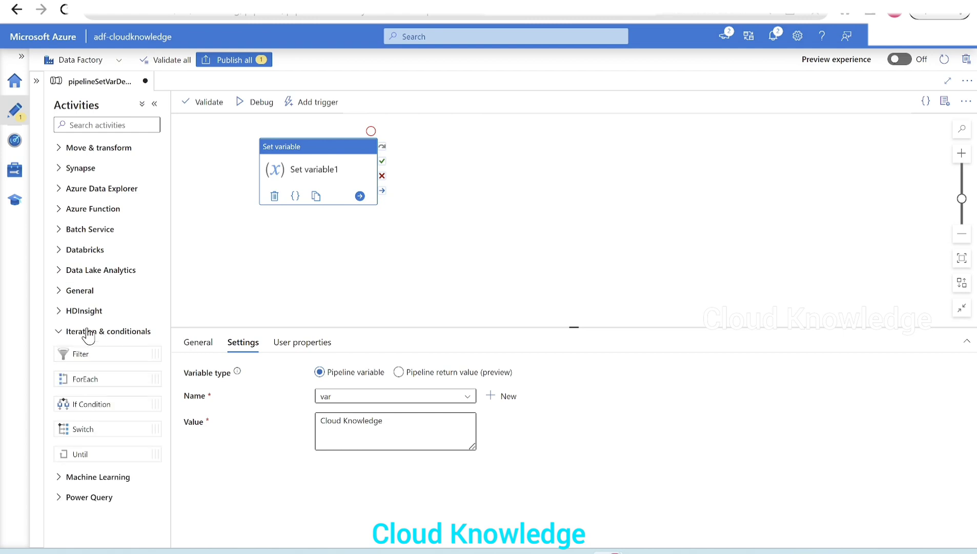
pyautogui.moveTo(76, 453); pyautogui.dragTo(468, 169)
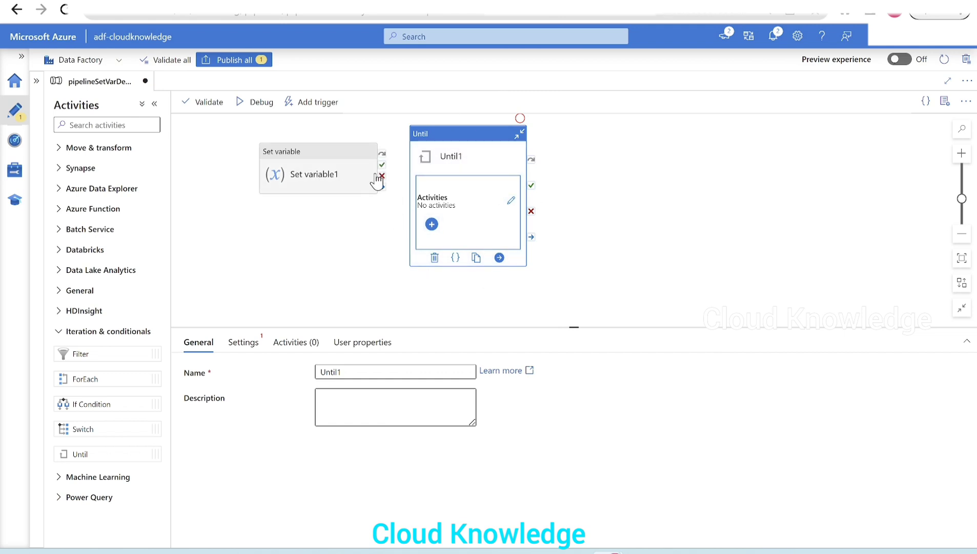
pyautogui.moveTo(382, 165); pyautogui.dragTo(415, 179)
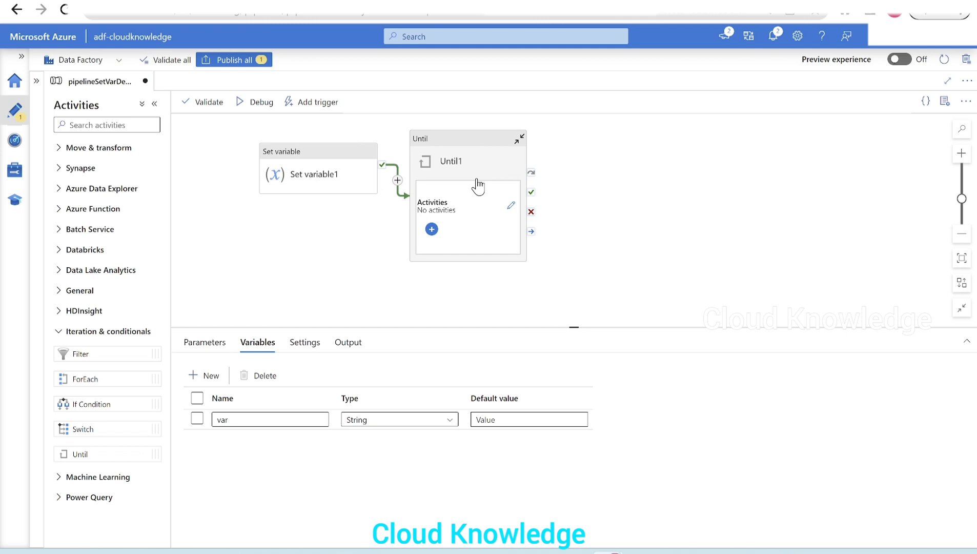
# - Open the pipeline expression builder for the Expression setting of the Until1 activity
pyautogui.click(465, 164)
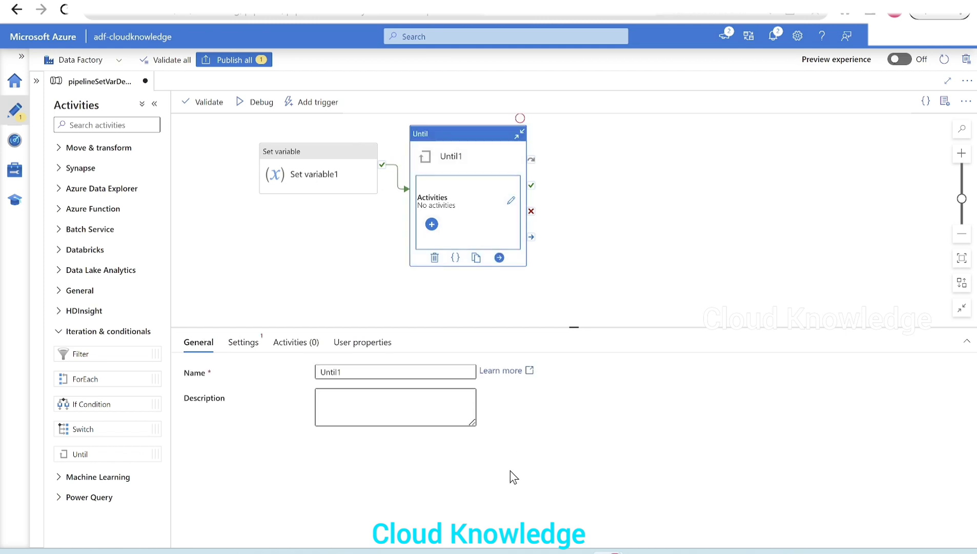
pyautogui.click(245, 344)
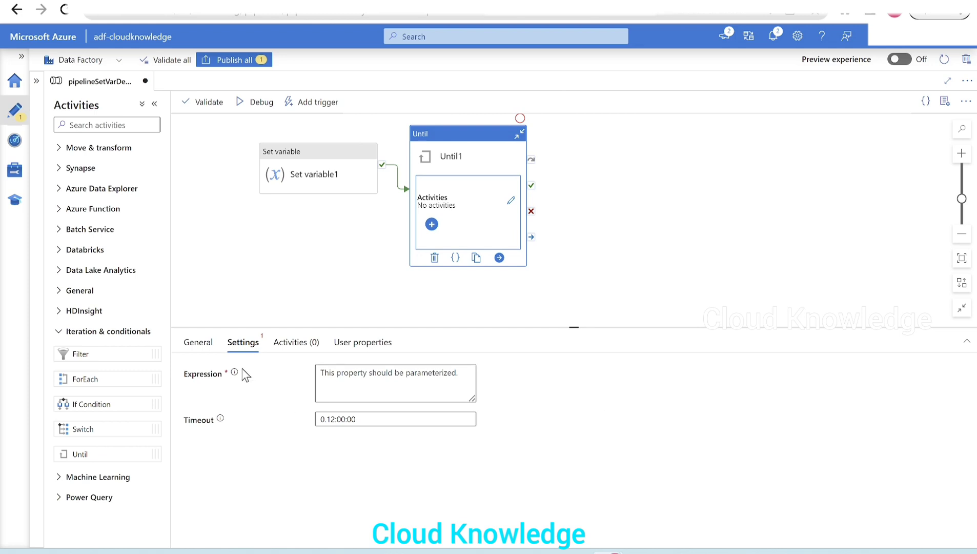
pyautogui.moveTo(238, 380)
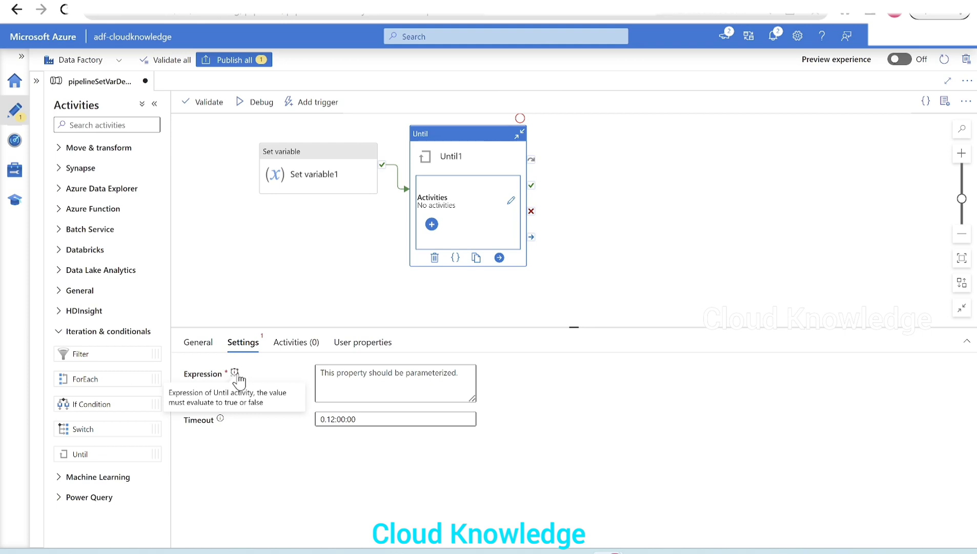
pyautogui.click(382, 369)
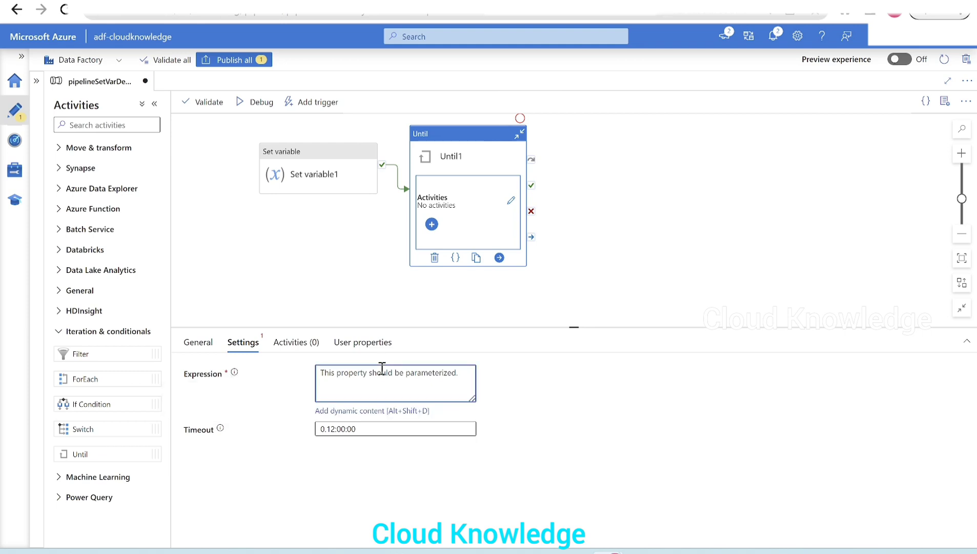
pyautogui.click(353, 410)
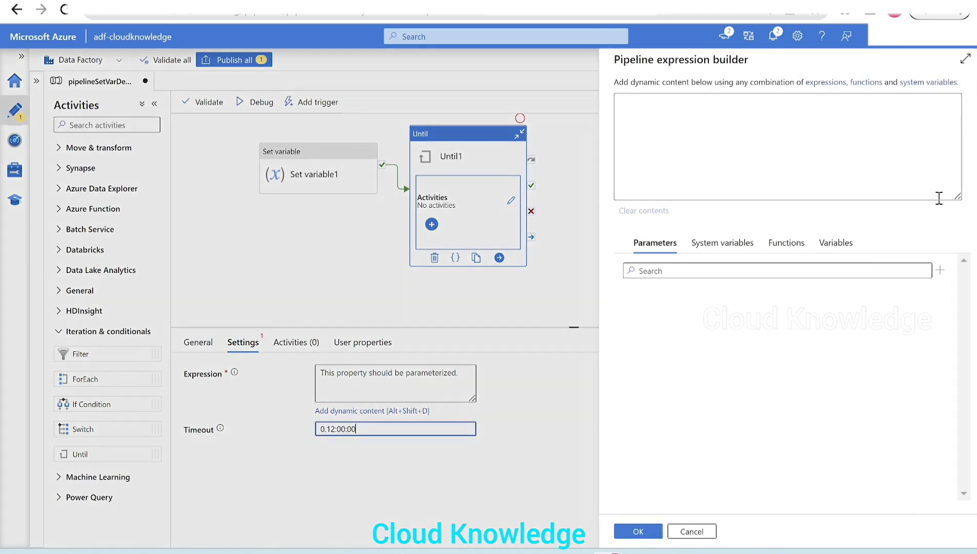
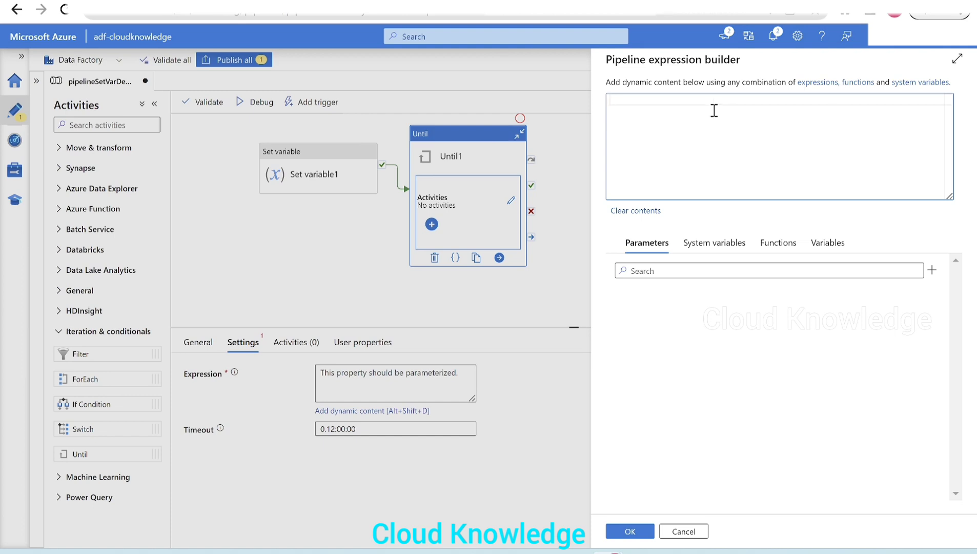
# - Start the Until1 expression with the equals function, using the pipeline variable var as its first argument
pyautogui.write('@e')
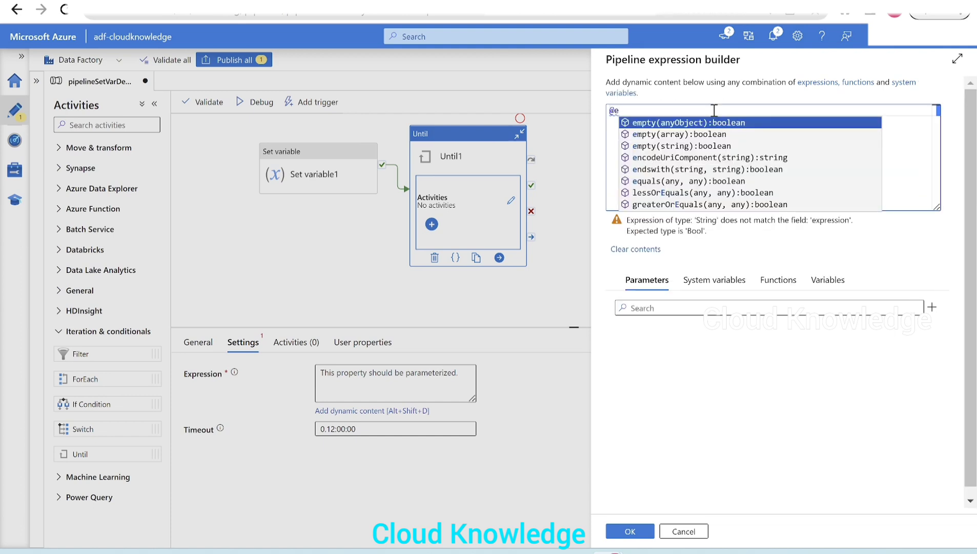
pyautogui.write('qu')
pyautogui.press('Return')
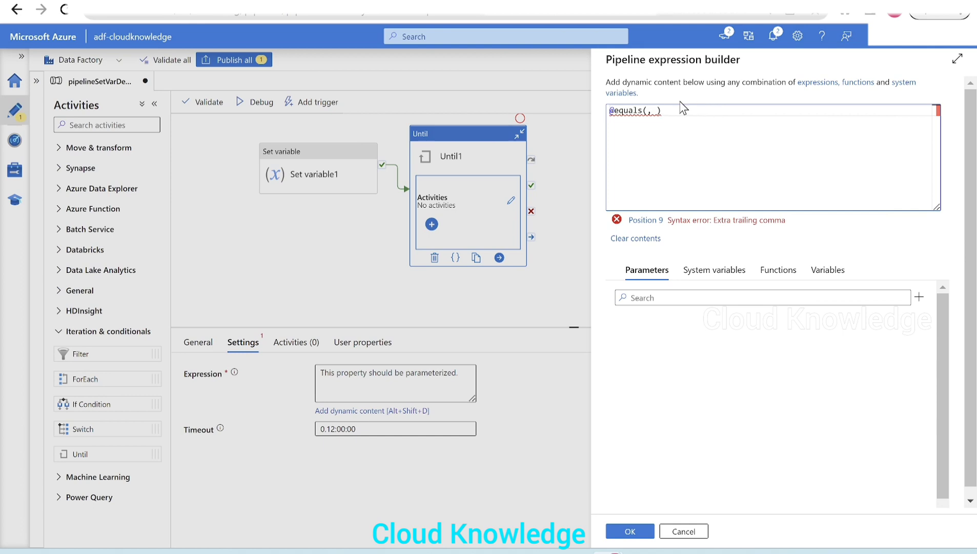
pyautogui.moveTo(622, 110)
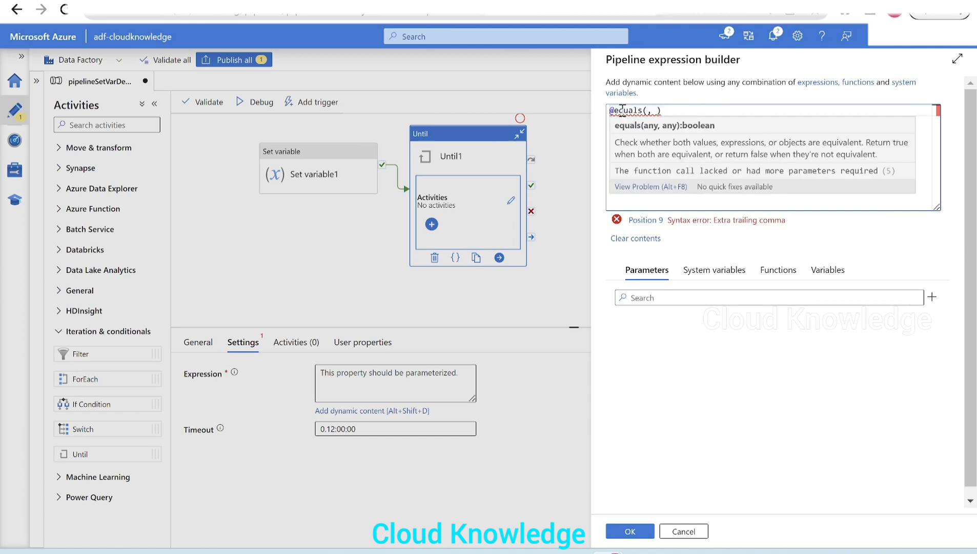
pyautogui.click(650, 109)
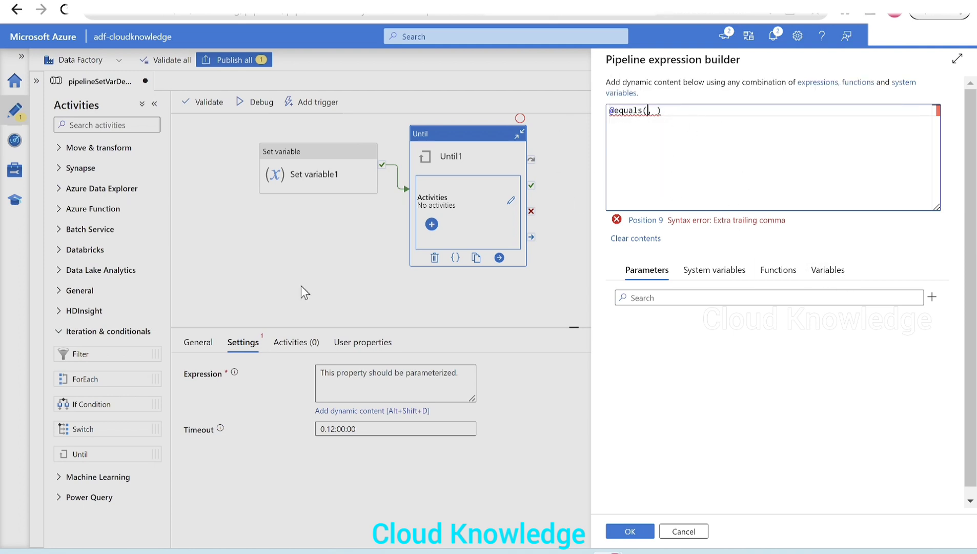
pyautogui.click(815, 270)
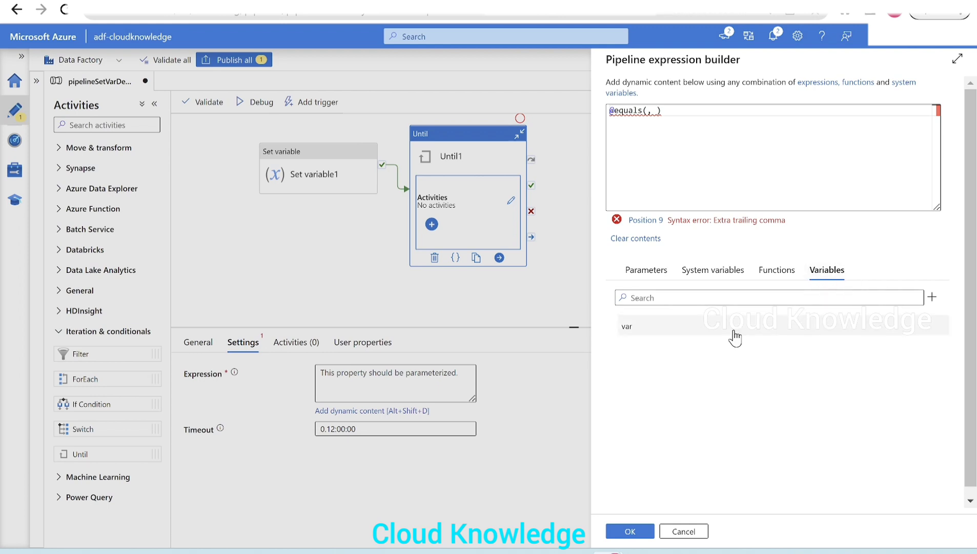
pyautogui.click(667, 336)
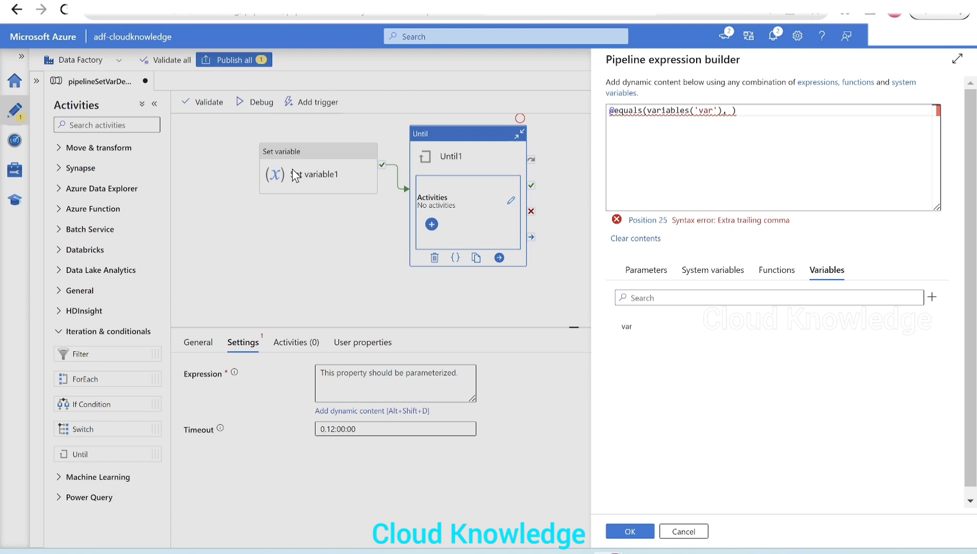
# - Enter 'Cloud Knowledge Channel' as the second argument of the equals function and accept the expression
pyautogui.click(733, 111)
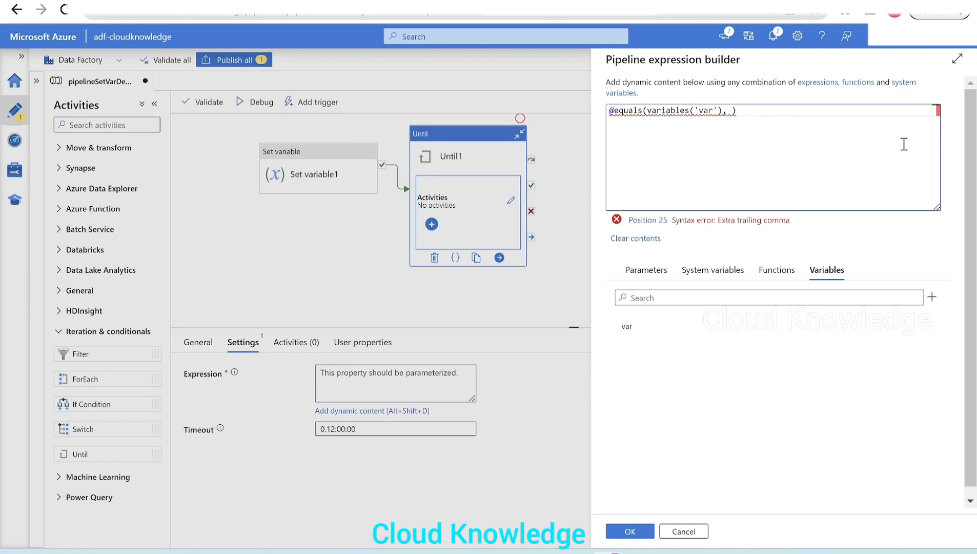
pyautogui.write("'Cloud")
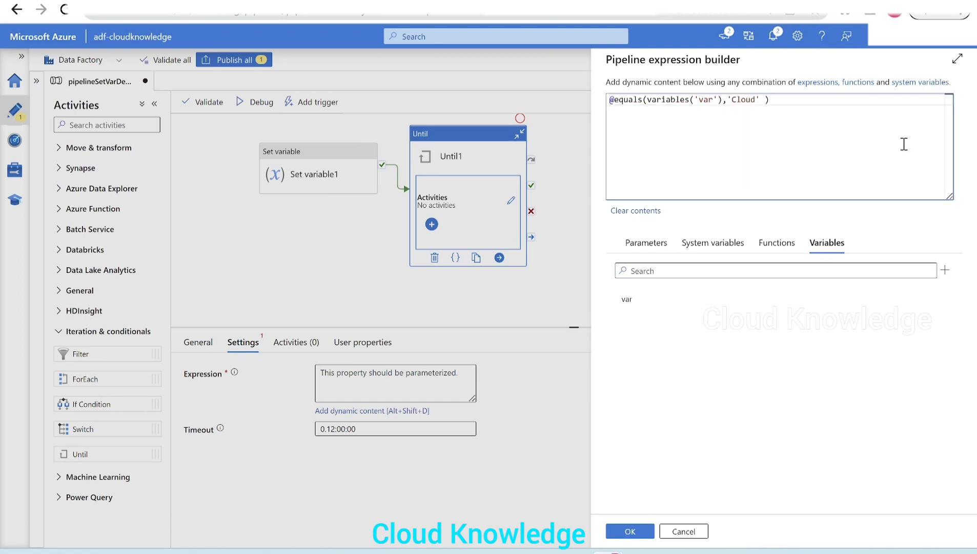
pyautogui.write(' K')
pyautogui.write('nowledge Chan')
pyautogui.write('hann')
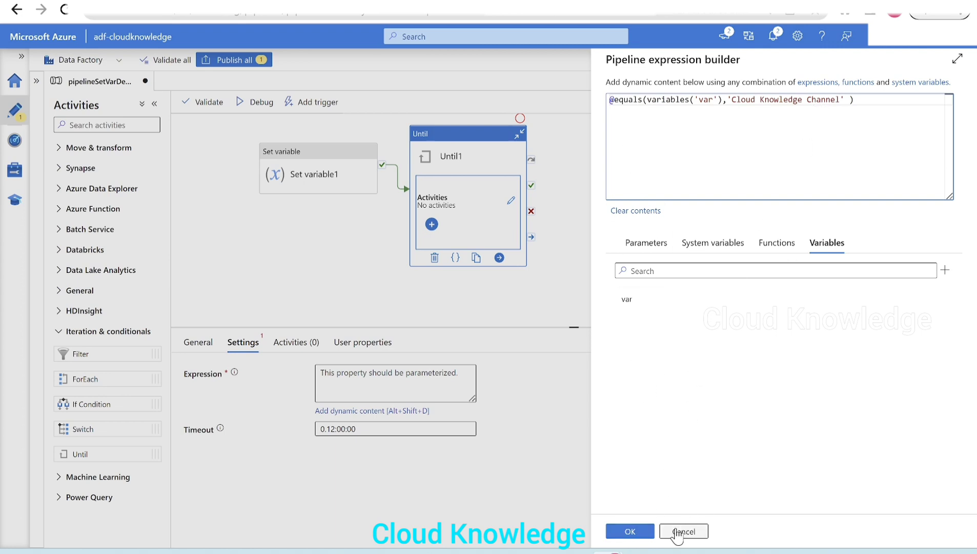
pyautogui.click(630, 531)
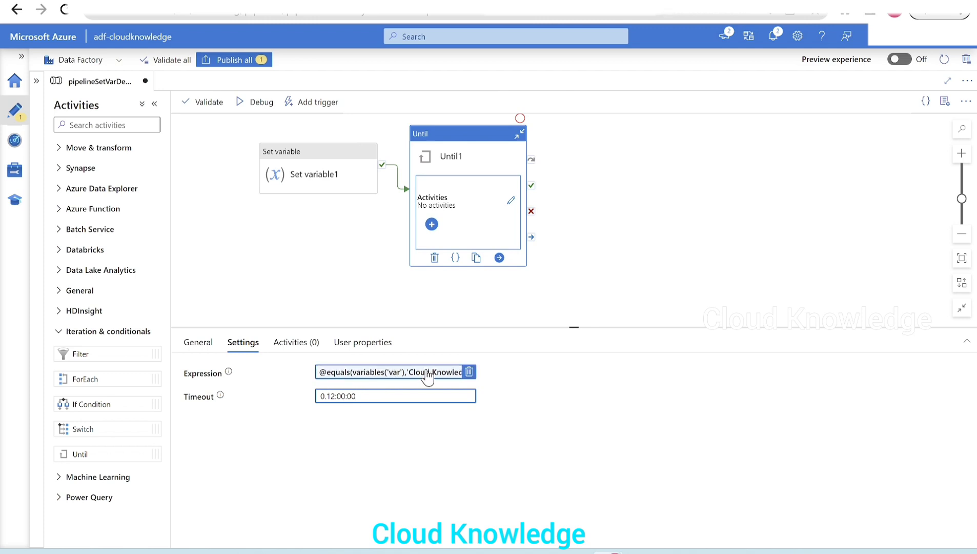
# - Set the timeout of the Until1 activity to 0.00:00:15
pyautogui.click(295, 342)
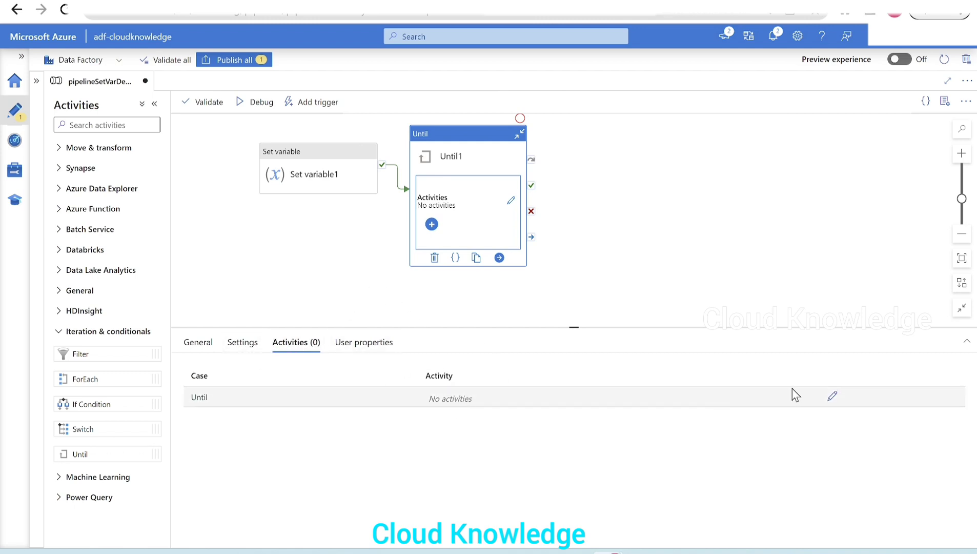
pyautogui.click(237, 345)
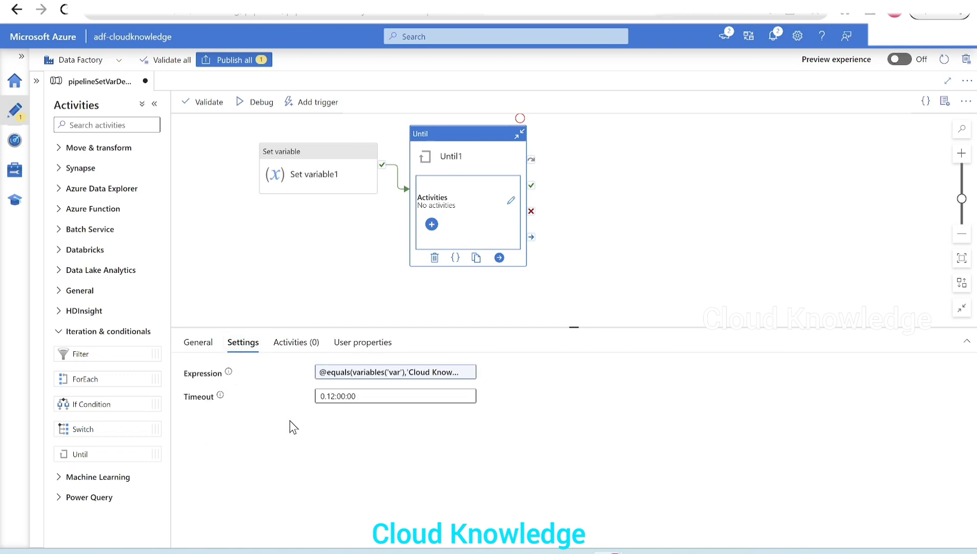
pyautogui.click(336, 396)
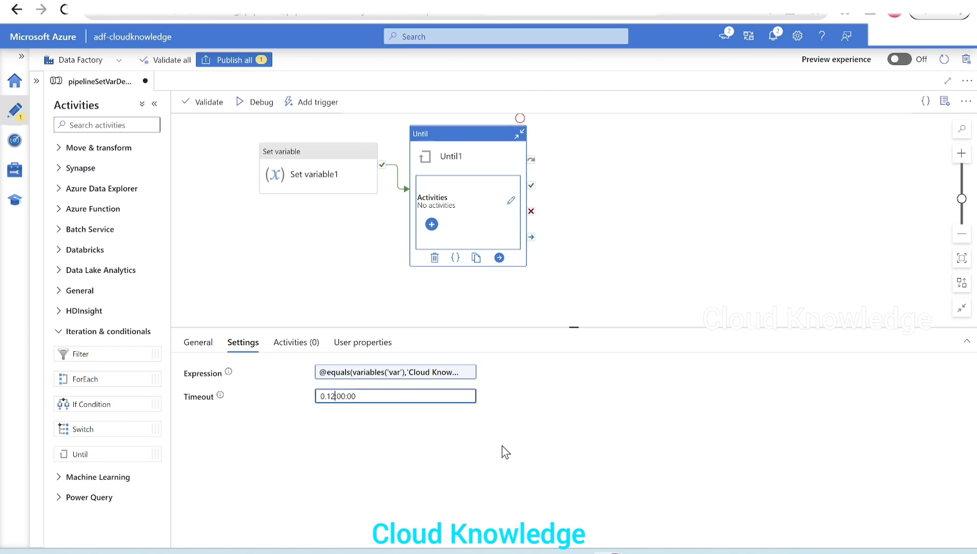
pyautogui.press('BackSpace')
pyautogui.press('BackSpace')
pyautogui.press('BackSpace')
pyautogui.write('00')
pyautogui.press('BackSpace')
pyautogui.press('BackSpace')
pyautogui.write('15')
# - Add a Set variable activity inside the Until1 loop and look at the pipeline variables offered in its settings
pyautogui.click(311, 353)
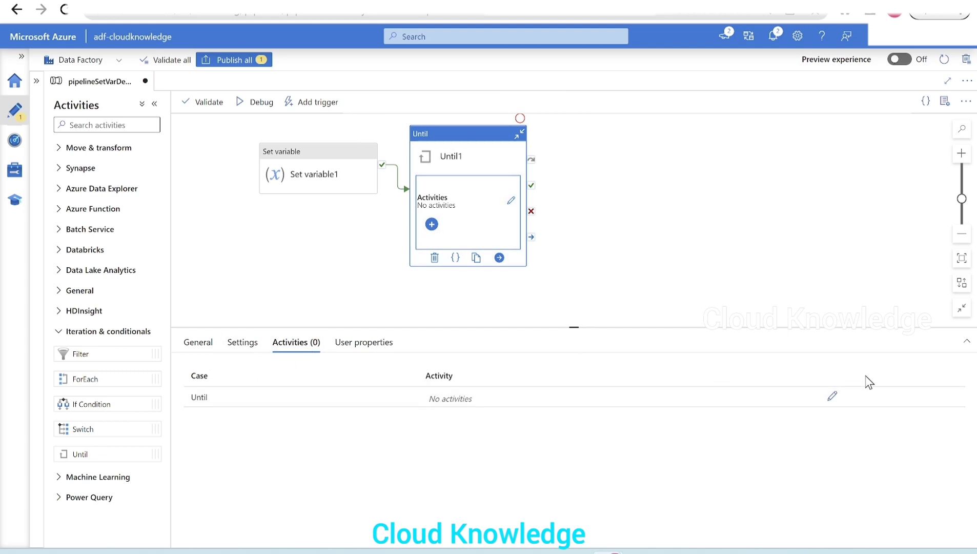
pyautogui.click(832, 396)
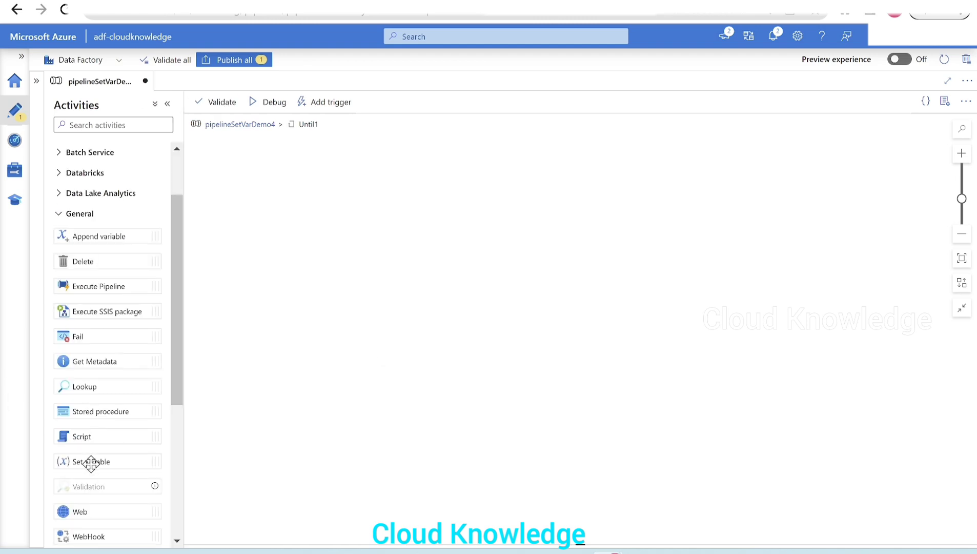
pyautogui.moveTo(97, 461); pyautogui.dragTo(443, 214)
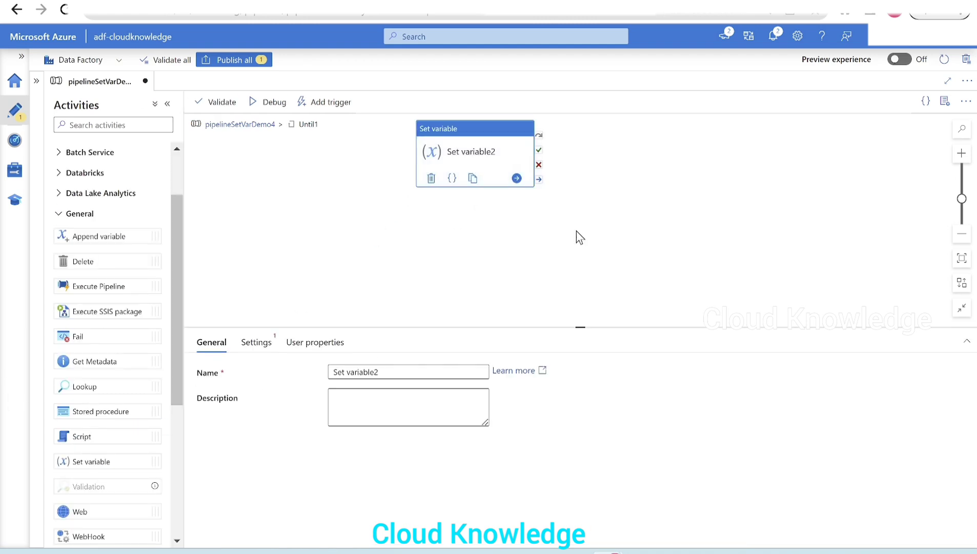
pyautogui.click(256, 342)
pyautogui.click(388, 397)
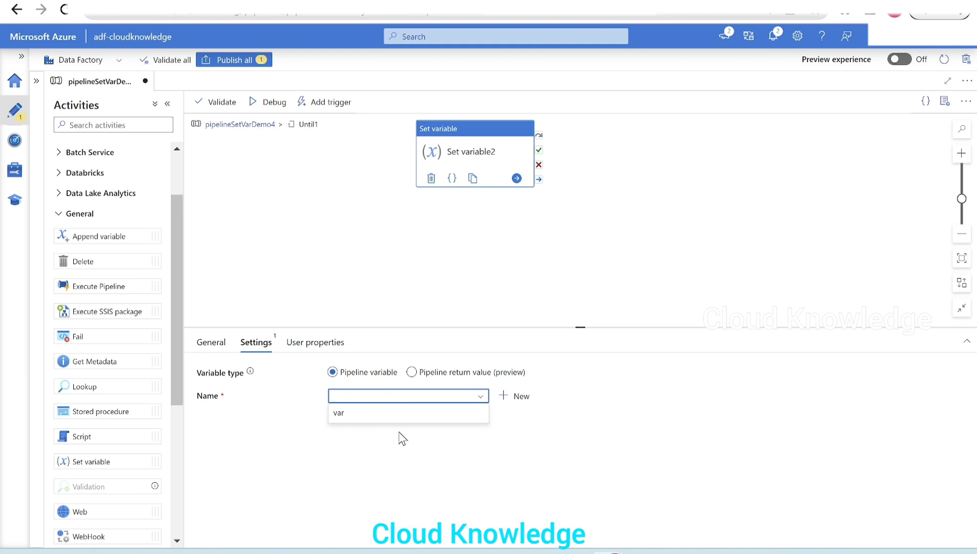
# - Return to pipelineSetVarDemo4 and add a second String pipeline variable named newvar without a default value
pyautogui.click(235, 125)
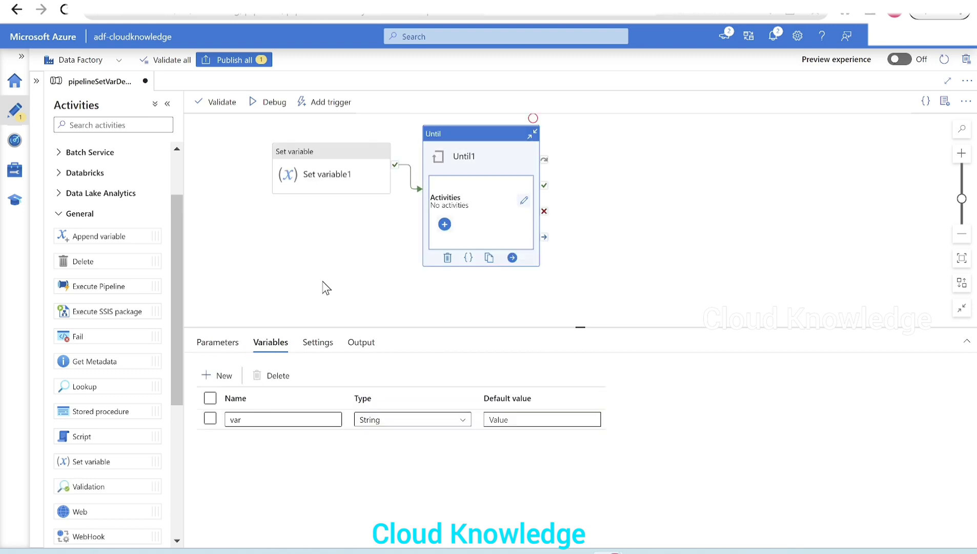
pyautogui.click(224, 384)
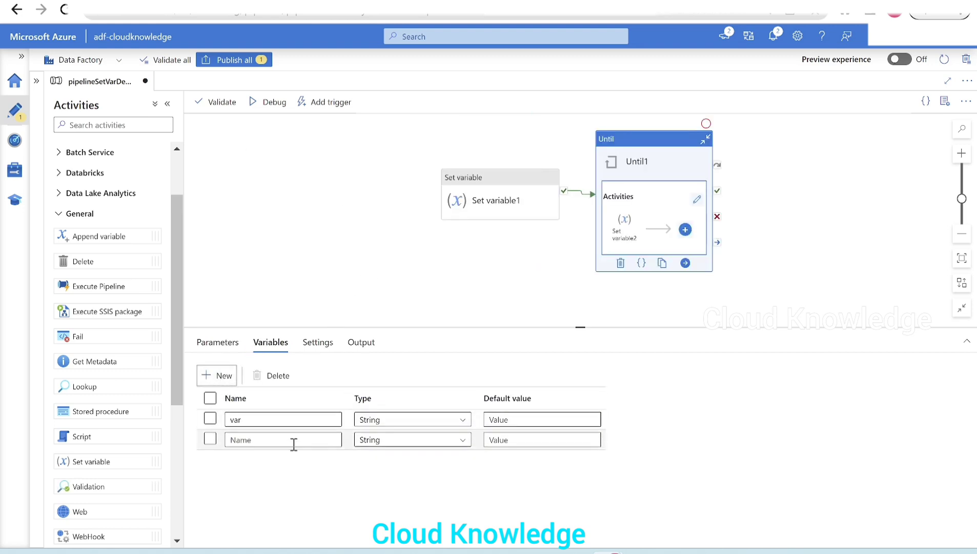
pyautogui.click(282, 439)
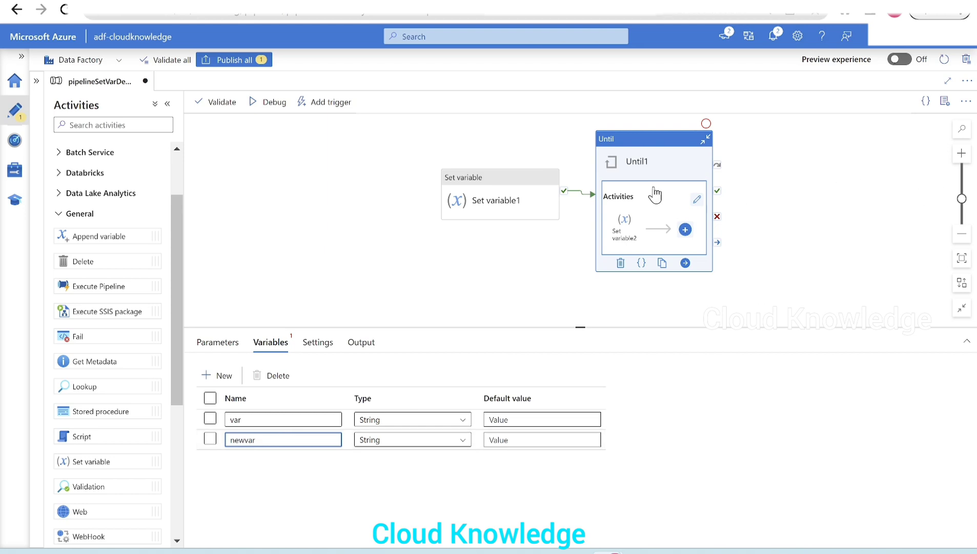
# - Make Set variable2 inside the Until1 loop assign the value Cloud Knowledge Channel to the pipeline variable newvar
pyautogui.click(697, 199)
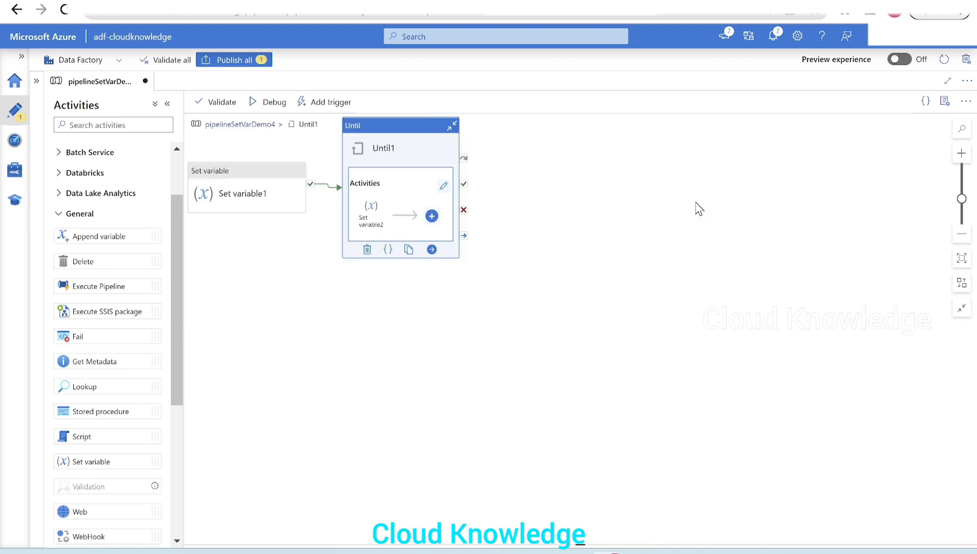
pyautogui.click(530, 159)
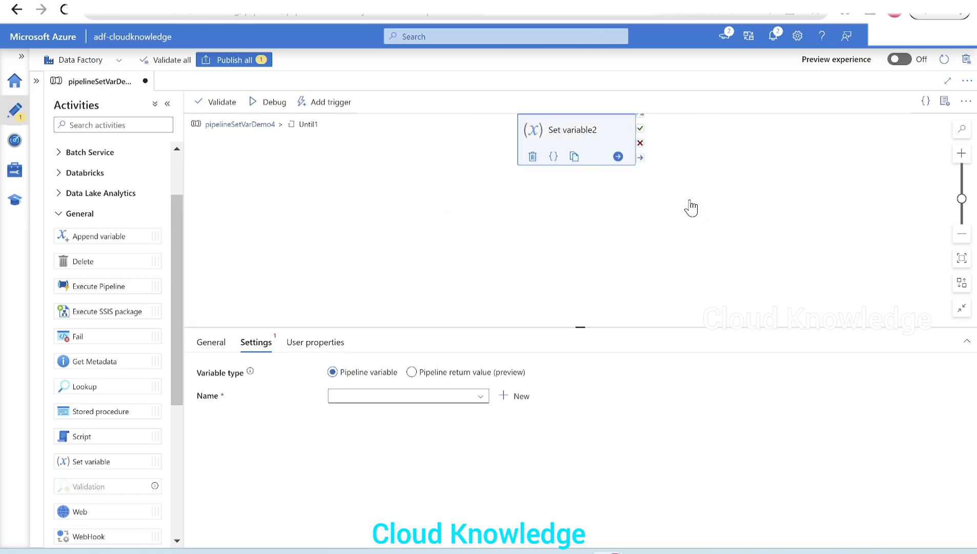
pyautogui.click(444, 397)
pyautogui.click(371, 433)
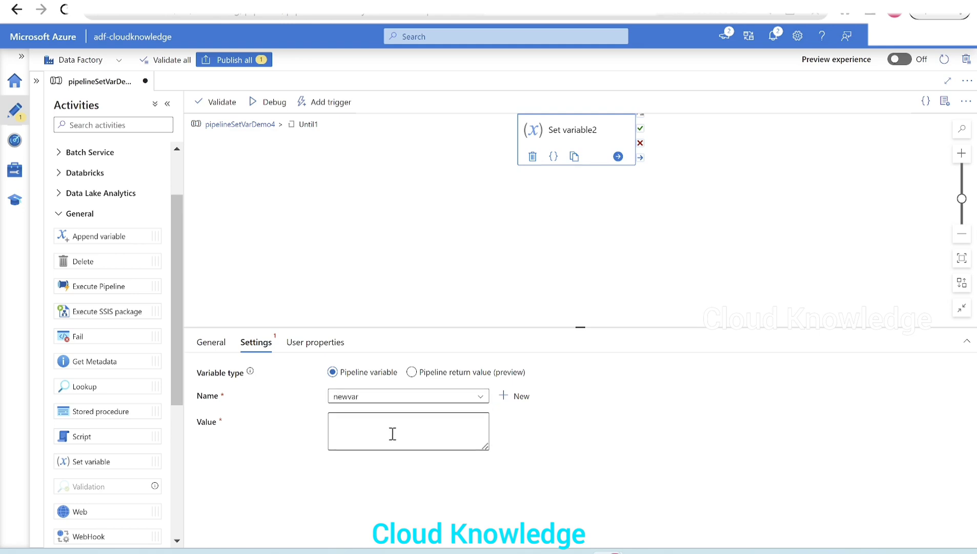
pyautogui.click(381, 437)
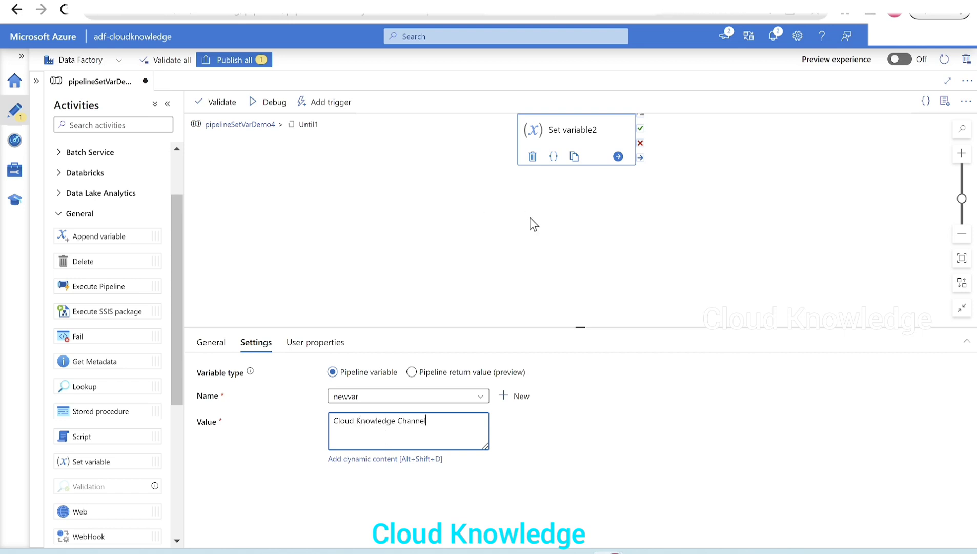
# - Return to the main pipeline and review the full expression of the Until1 activity without changing it
pyautogui.click(228, 125)
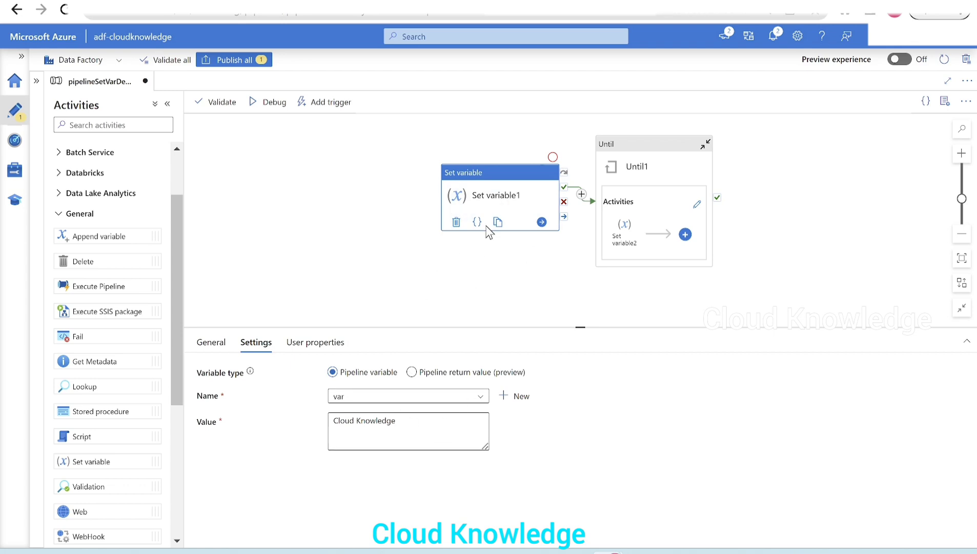
pyautogui.click(642, 182)
pyautogui.click(262, 353)
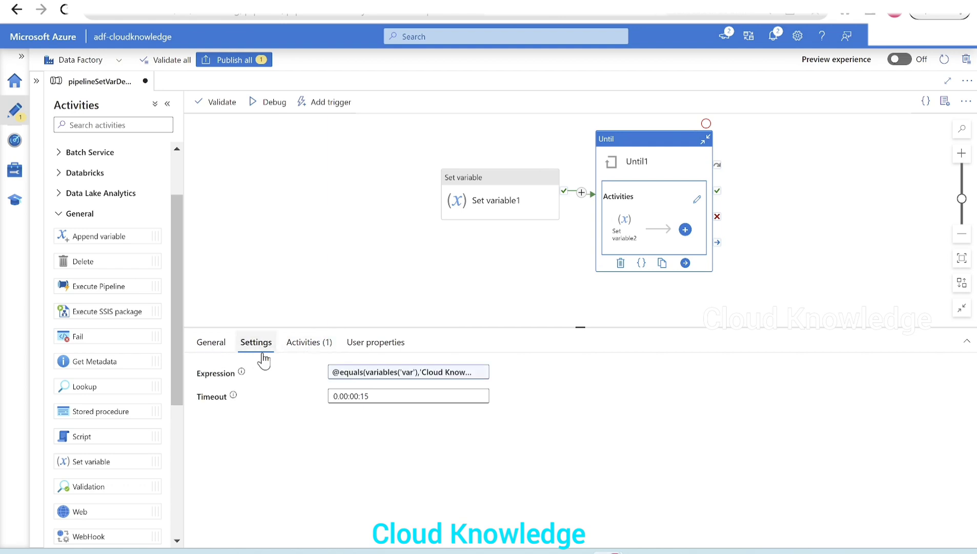
pyautogui.click(364, 377)
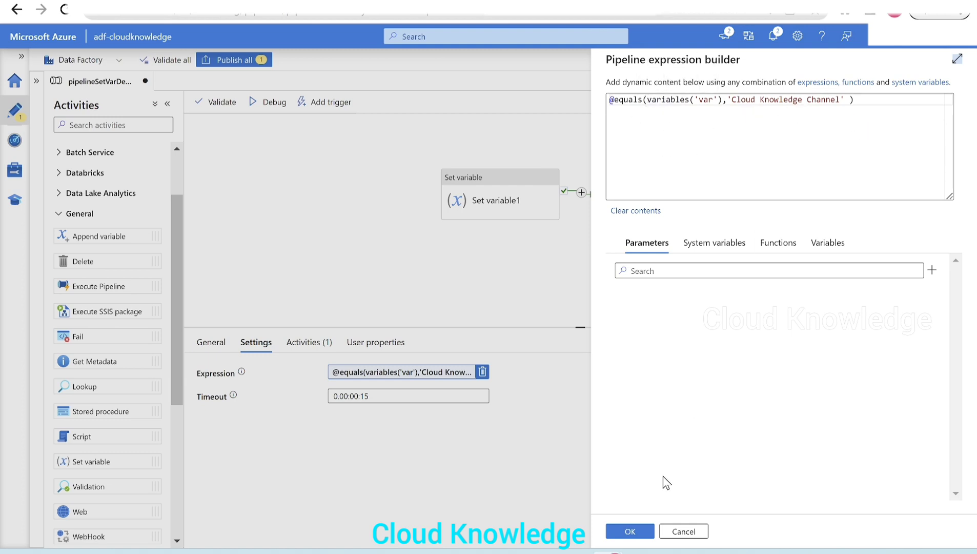
pyautogui.click(639, 531)
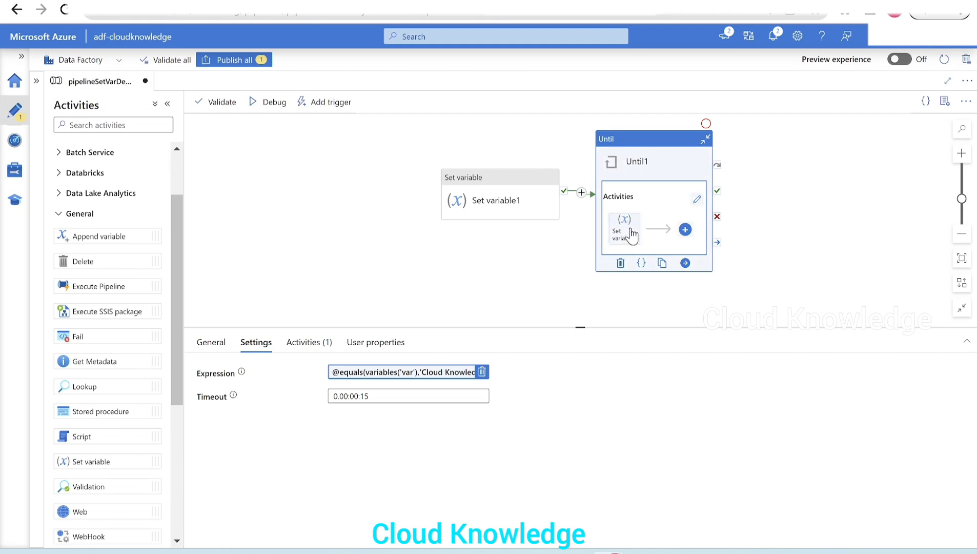
# - Validate pipelineSetVarDemo4, start a debug run and enlarge the area listing its activity runs
pyautogui.click(222, 105)
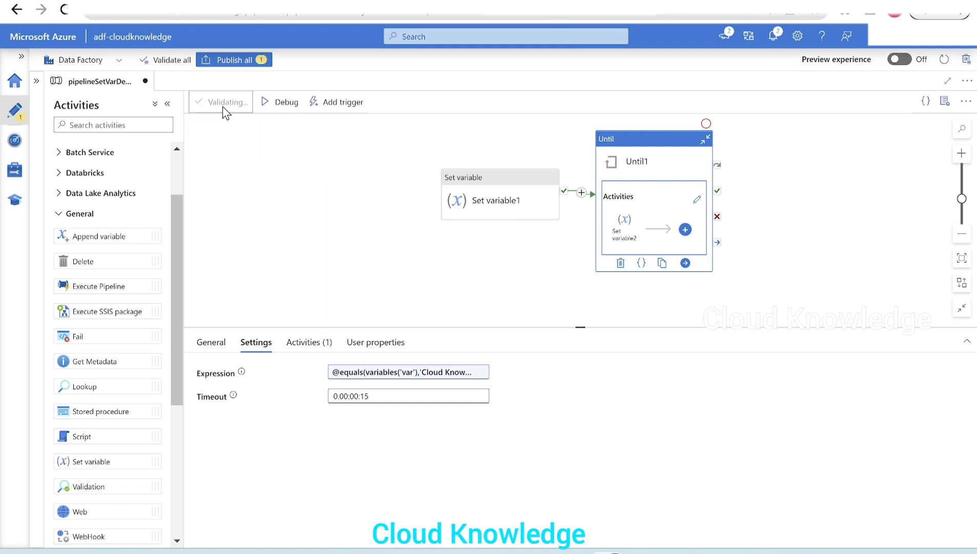
pyautogui.click(753, 531)
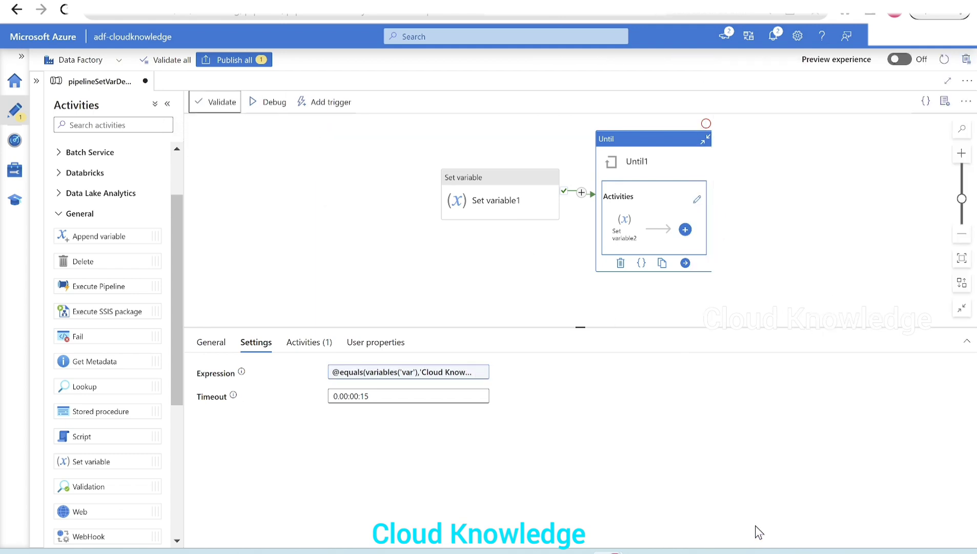
pyautogui.click(275, 114)
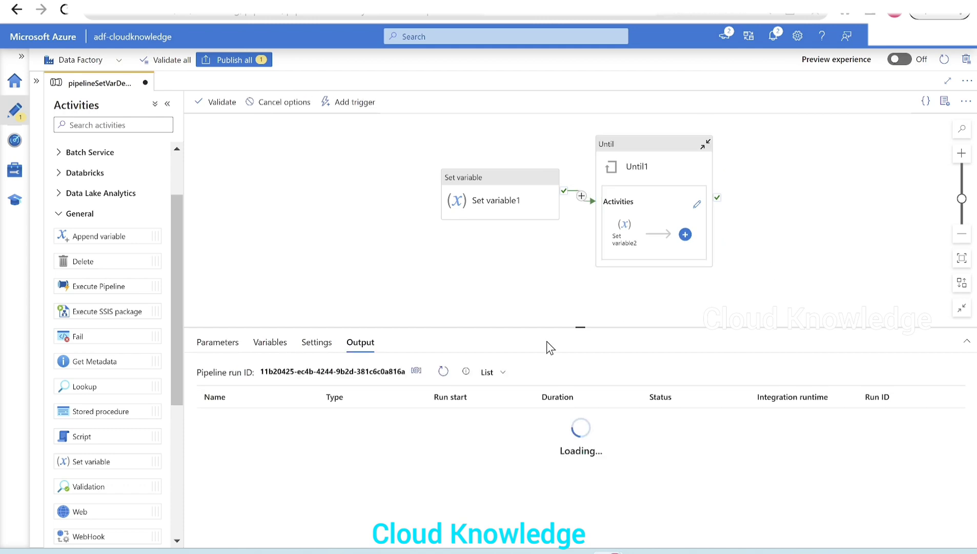
pyautogui.moveTo(545, 328); pyautogui.dragTo(544, 303)
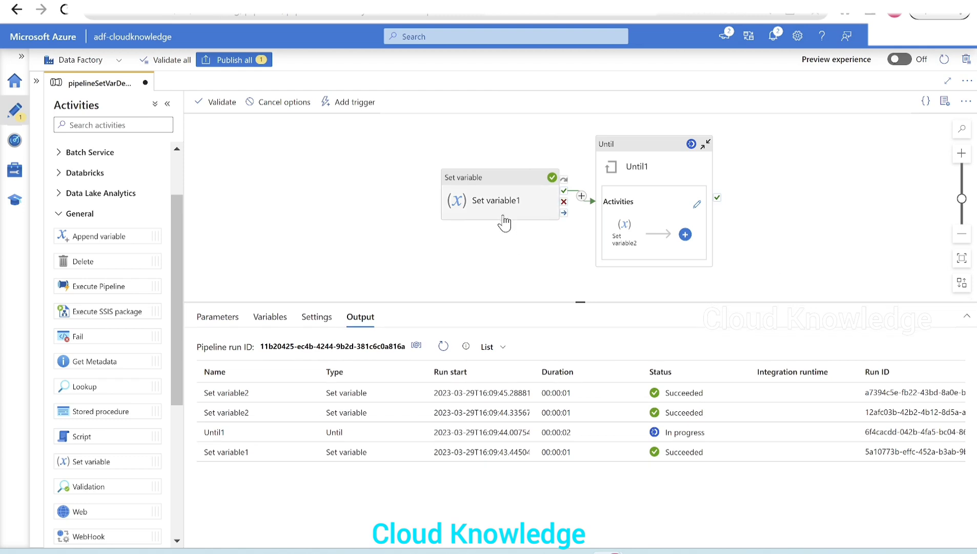
# - Review the variable and value assigned by Set variable1, and examine the full expression of Until1 without changing it
pyautogui.click(500, 219)
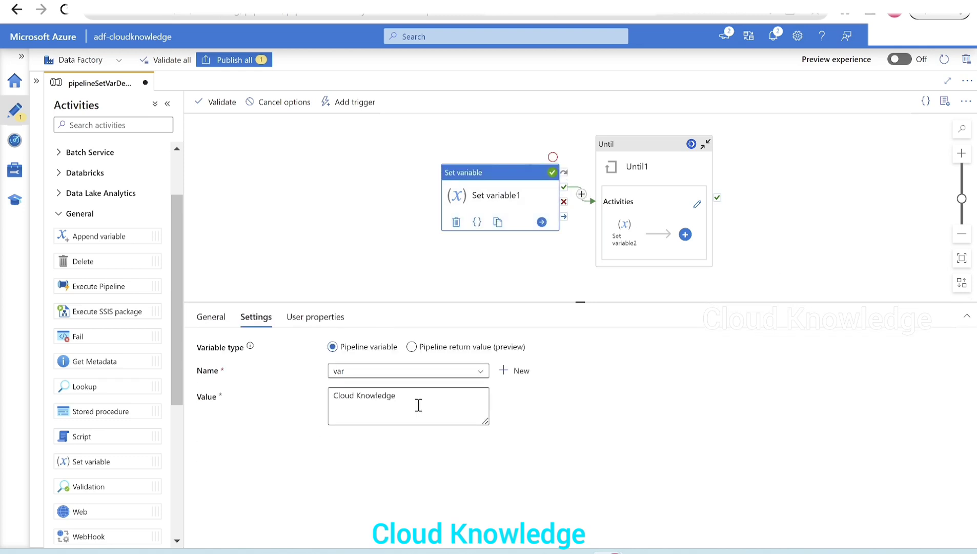
pyautogui.click(628, 166)
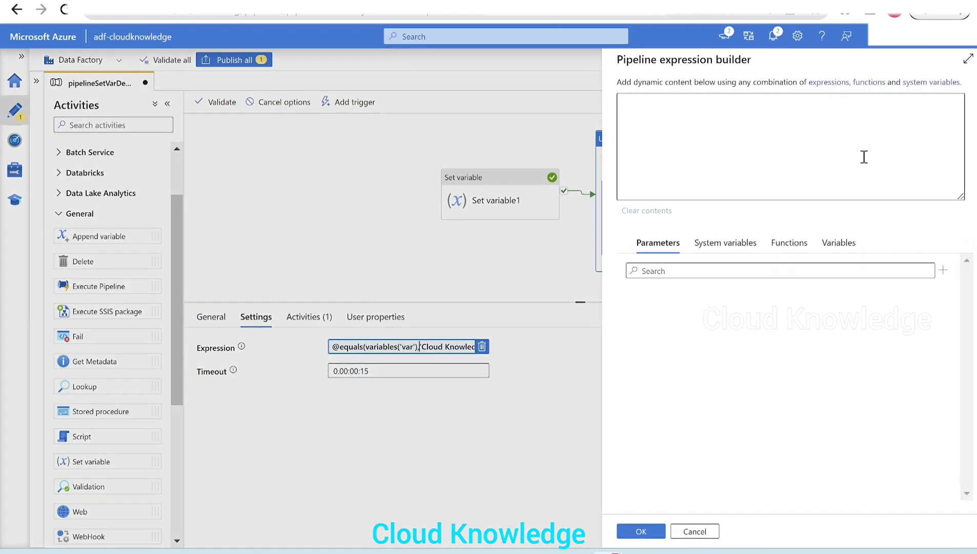
pyautogui.click(421, 353)
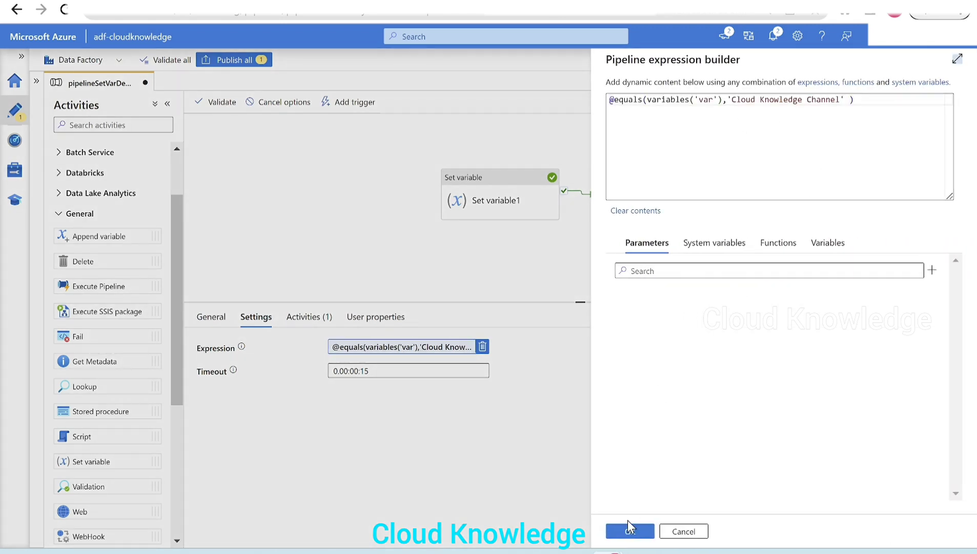
pyautogui.click(631, 532)
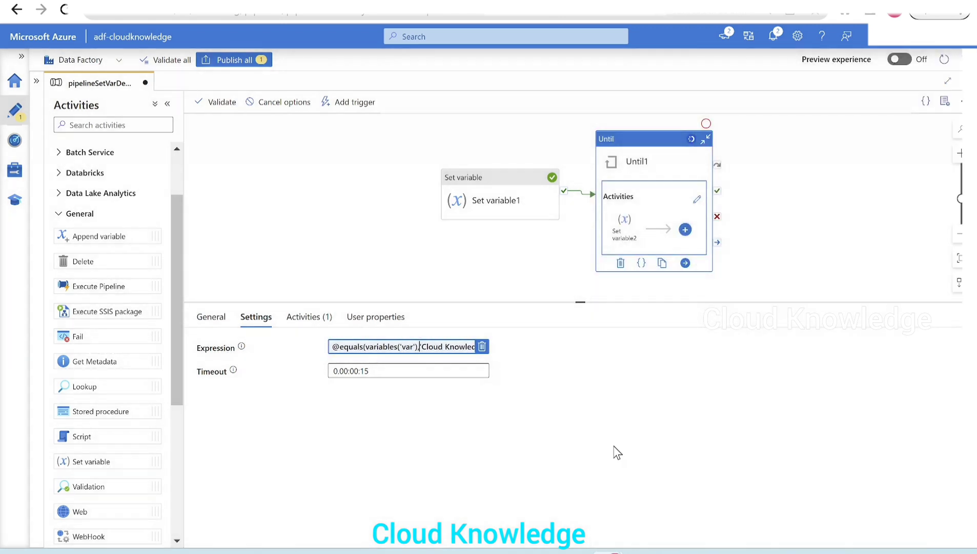
pyautogui.click(365, 249)
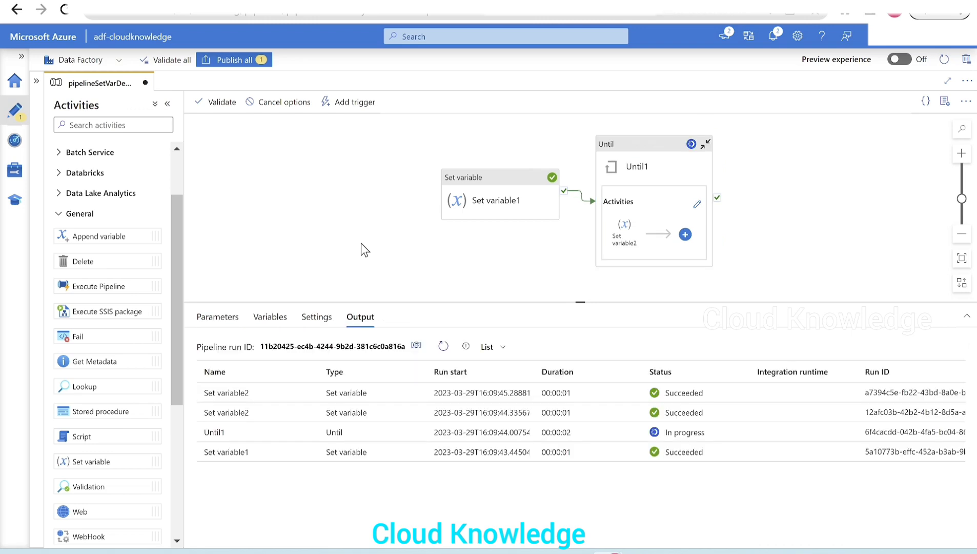
# - Refresh the debug run's activity list, enlarge its area and examine the status of Until1 and the repeated Set variable2 runs
pyautogui.click(444, 347)
pyautogui.moveTo(498, 304); pyautogui.dragTo(508, 266)
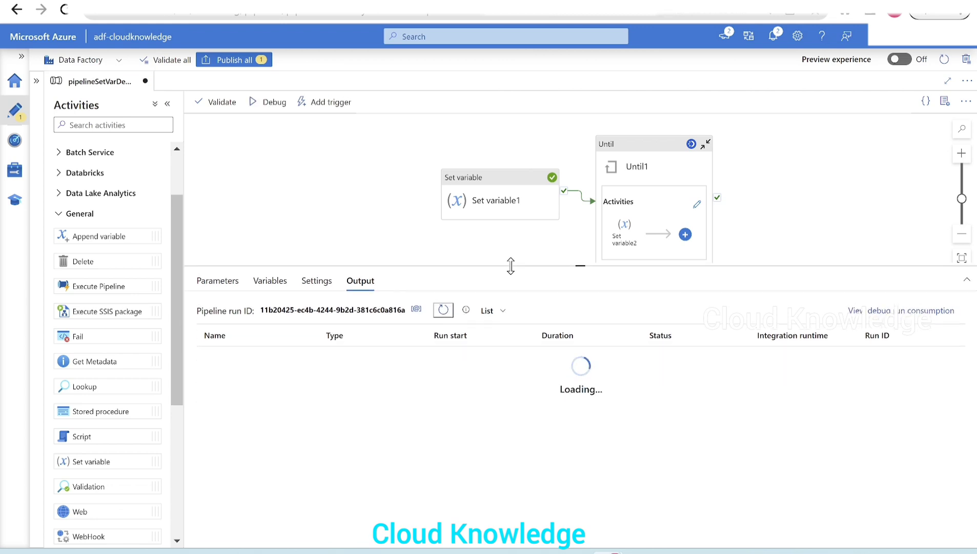
pyautogui.scroll(-5, 605, 437)
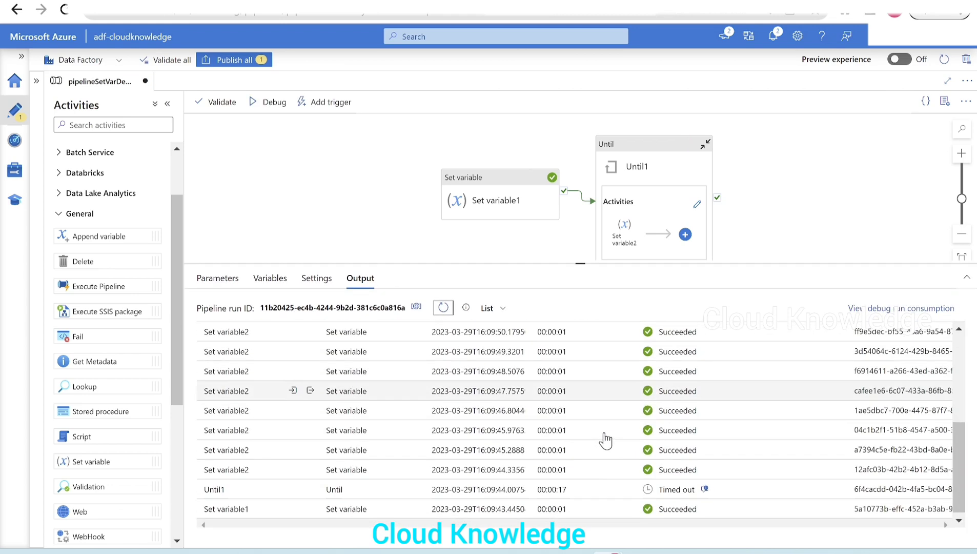
pyautogui.moveTo(386, 505)
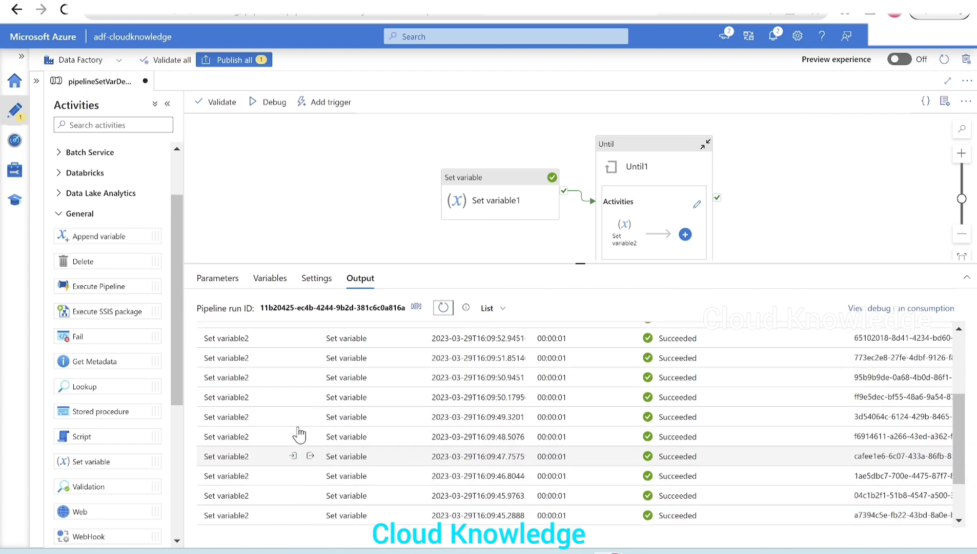
pyautogui.scroll(5, 305, 431)
pyautogui.scroll(-5, 392, 373)
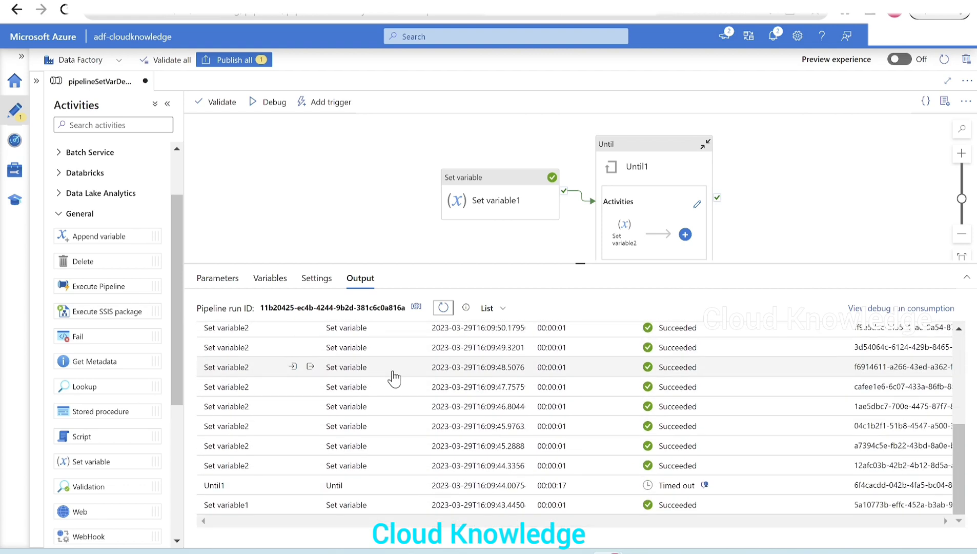
pyautogui.scroll(5, 419, 390)
pyautogui.scroll(-5, 419, 448)
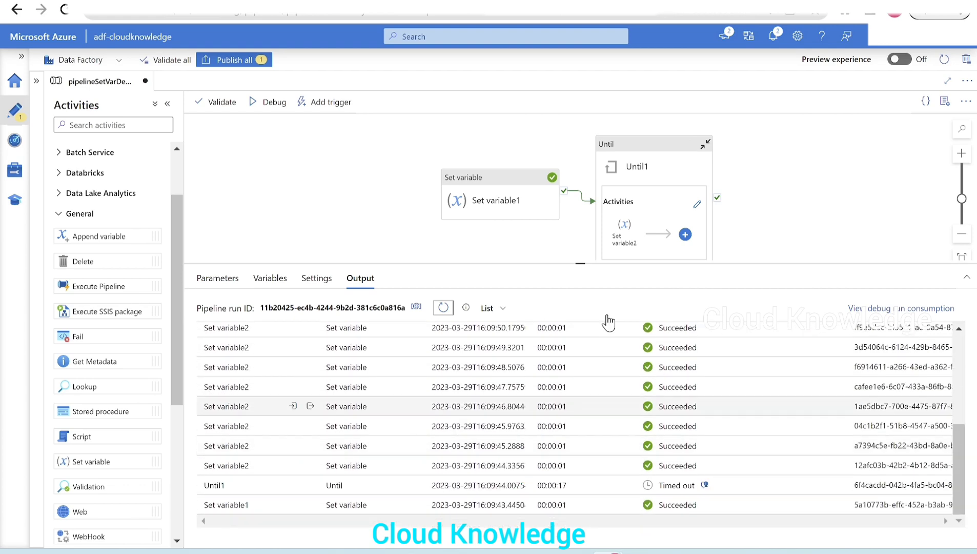
# - Reopen the Until1 expression to check which variable and value it compares, leaving it as it is
pyautogui.click(635, 166)
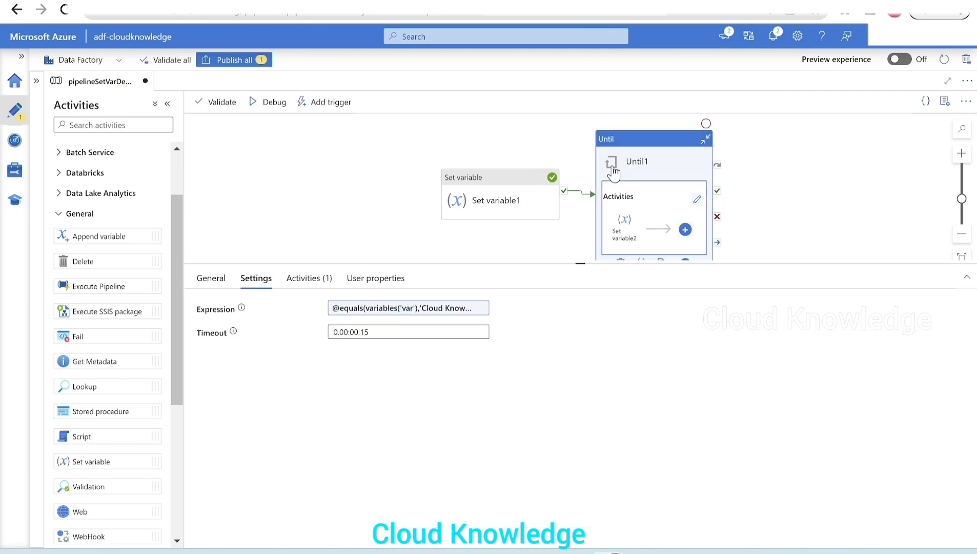
pyautogui.click(430, 314)
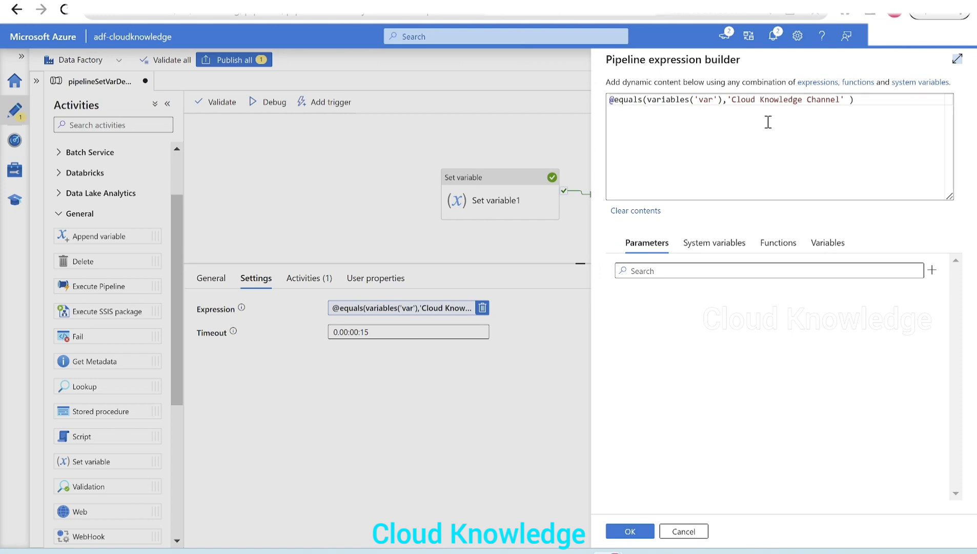
pyautogui.click(634, 535)
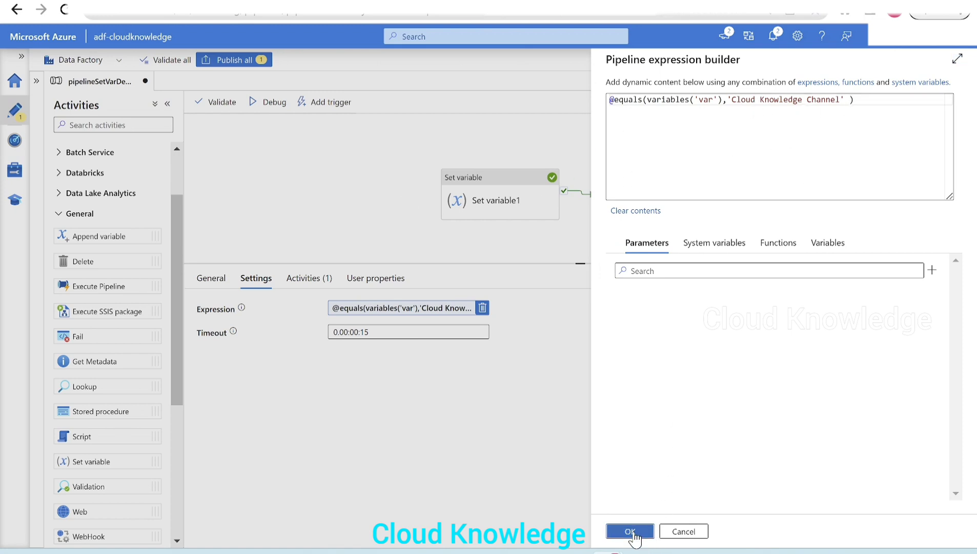
# - Change the value assigned by Set variable1 to Cloud Knowledge Channel and start a new debug run
pyautogui.click(500, 208)
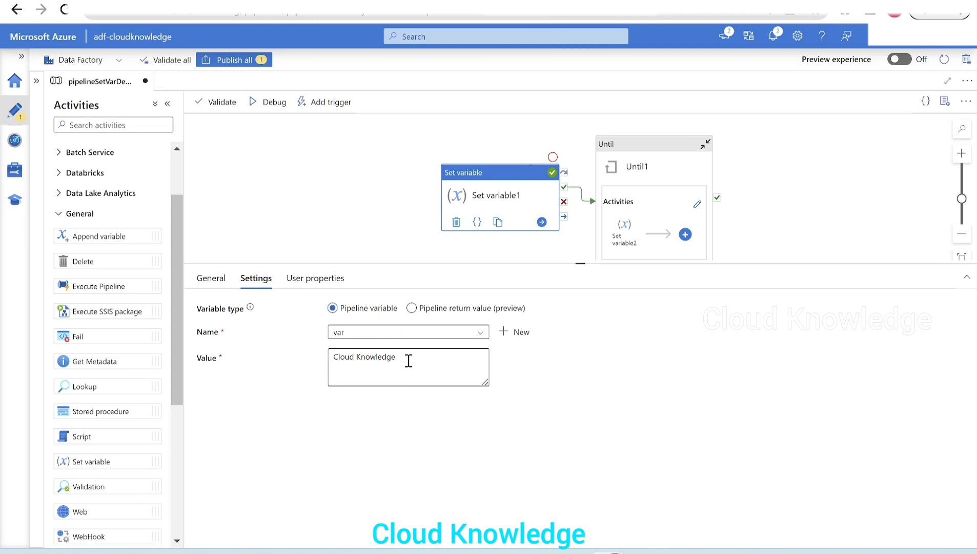
pyautogui.click(460, 355)
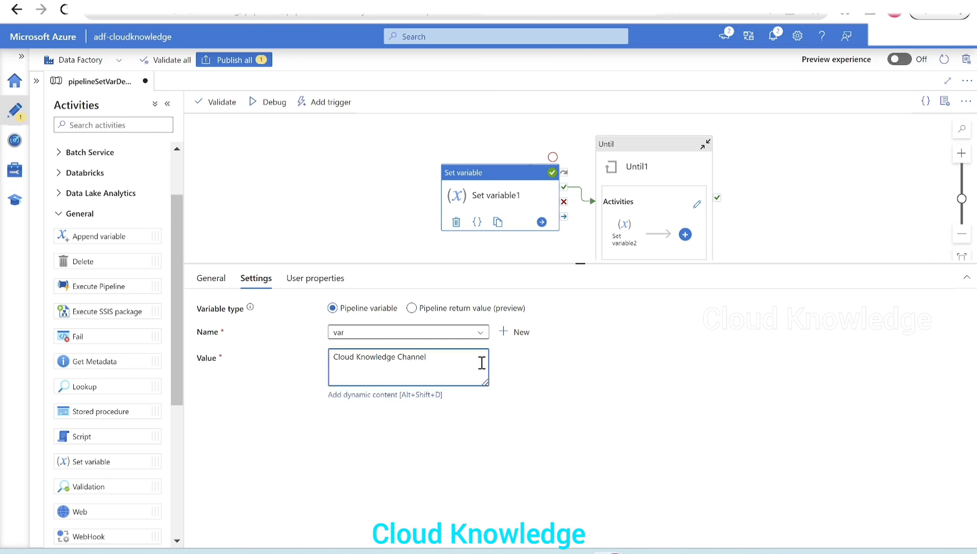
pyautogui.click(275, 102)
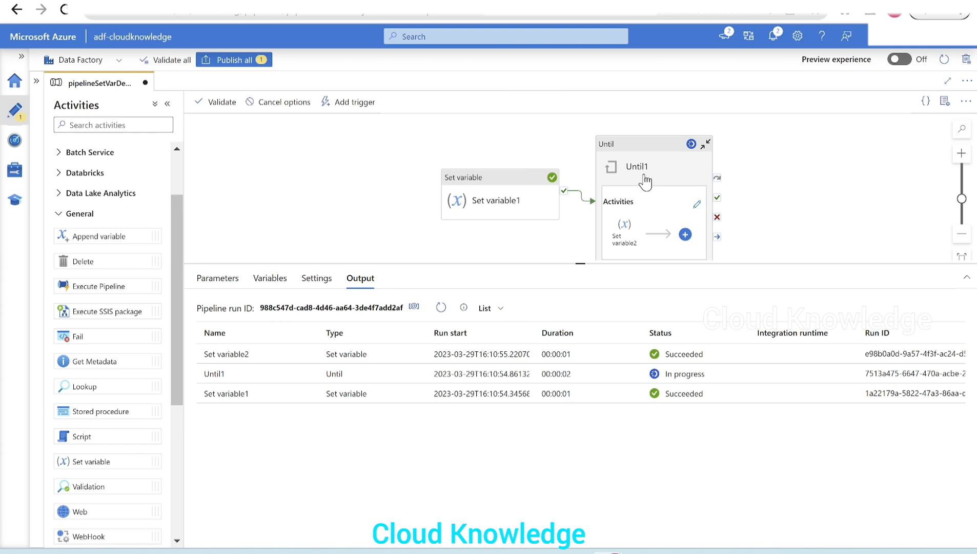
# - Compare the Until1 expression with the new Set variable1 value, keep it as is and return to the run output
pyautogui.click(641, 169)
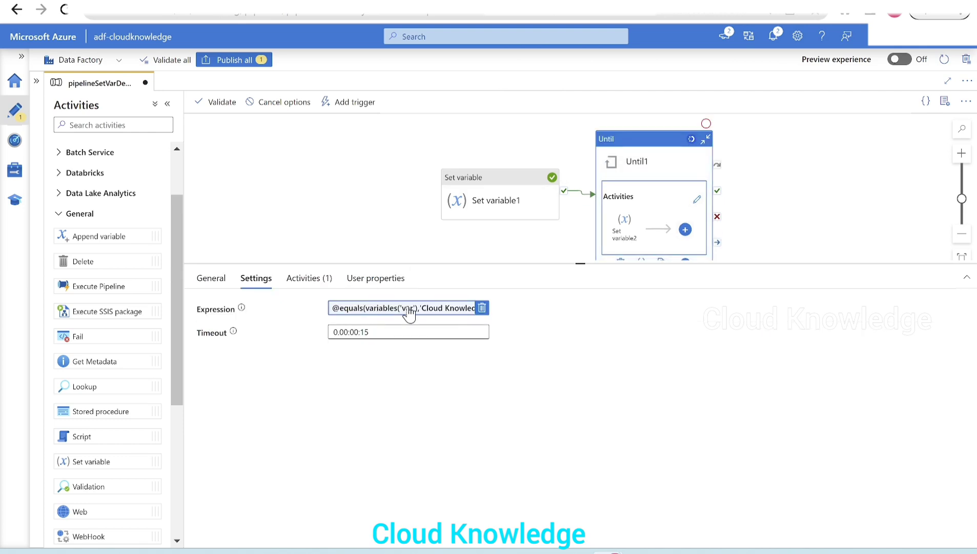
pyautogui.click(432, 309)
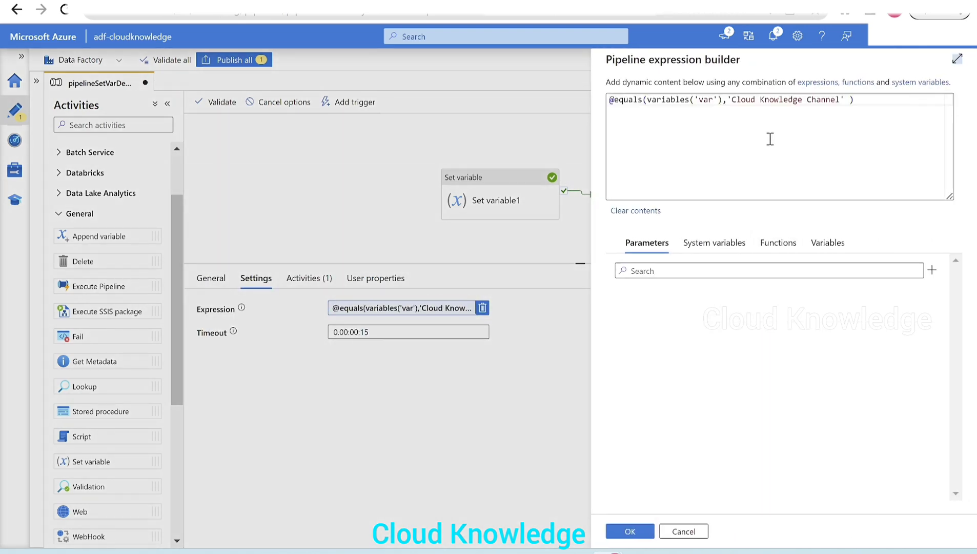
pyautogui.click(644, 531)
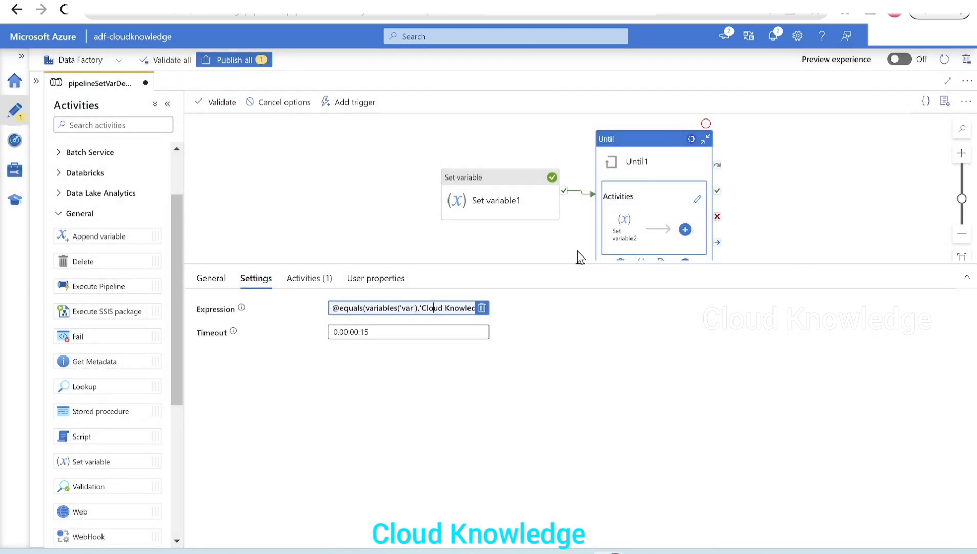
pyautogui.click(322, 227)
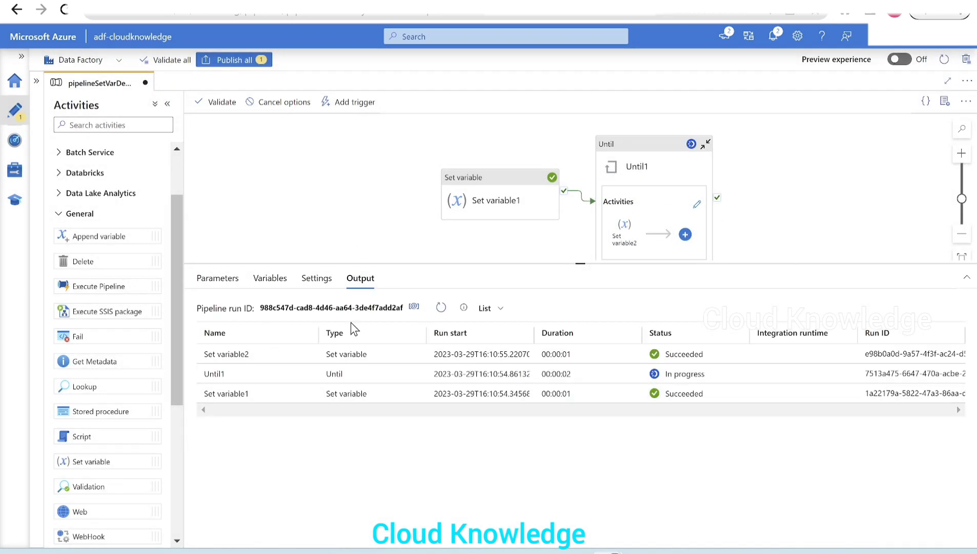
# - Refresh the activity runs and inspect the outputs of Set variable1 and Set variable2
pyautogui.click(441, 307)
pyautogui.click(443, 310)
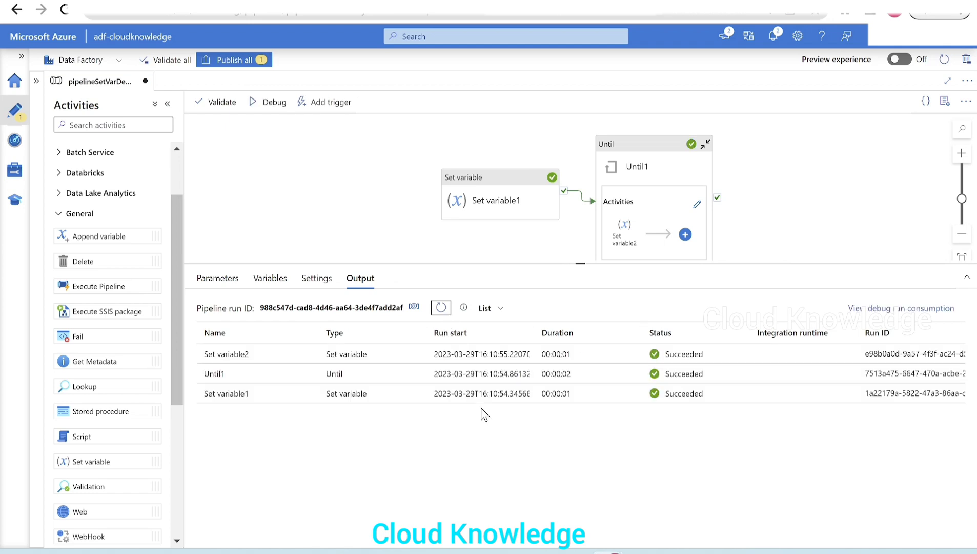
pyautogui.click(314, 394)
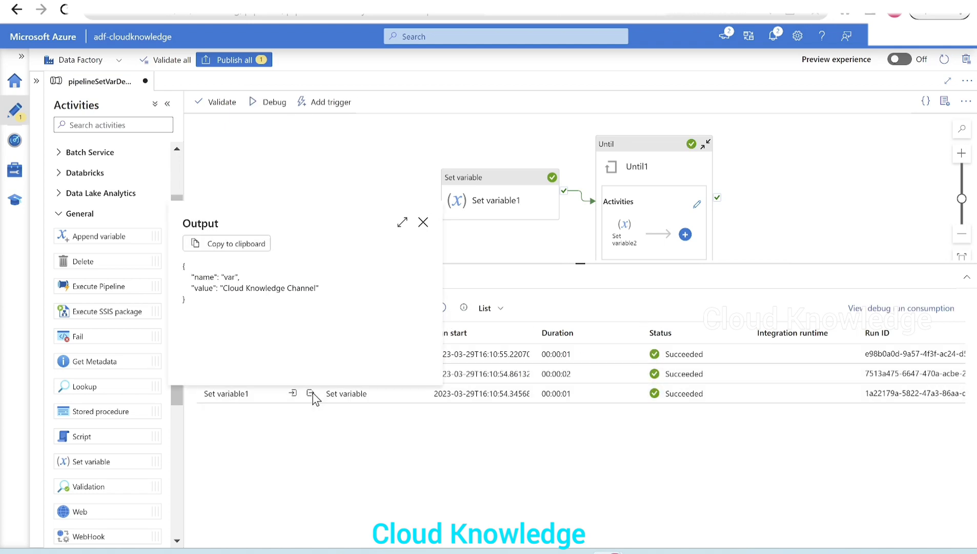
pyautogui.click(423, 222)
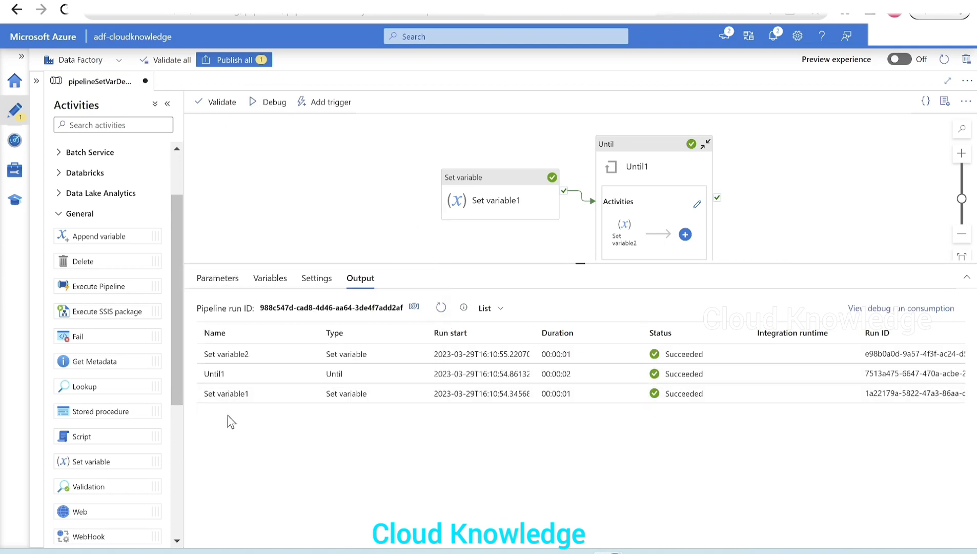
pyautogui.click(309, 356)
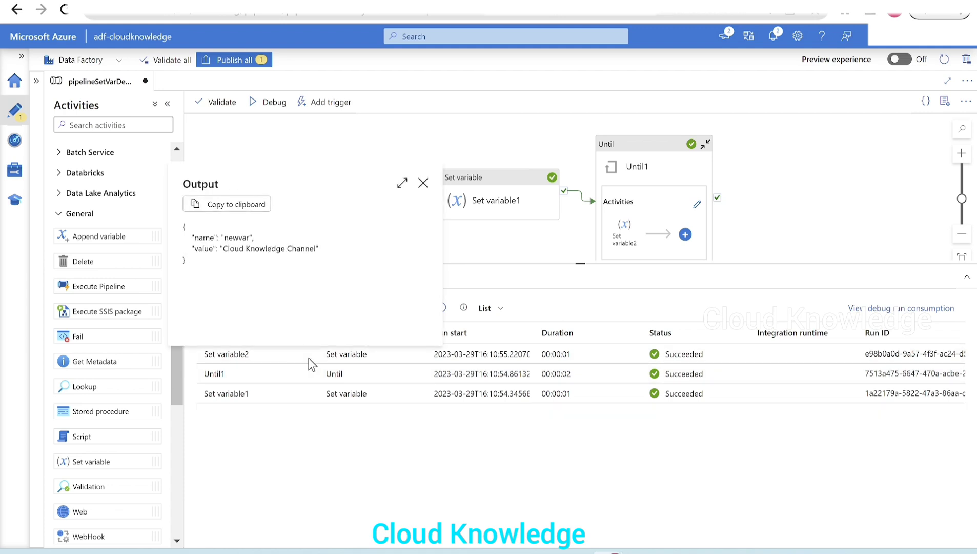
pyautogui.click(423, 183)
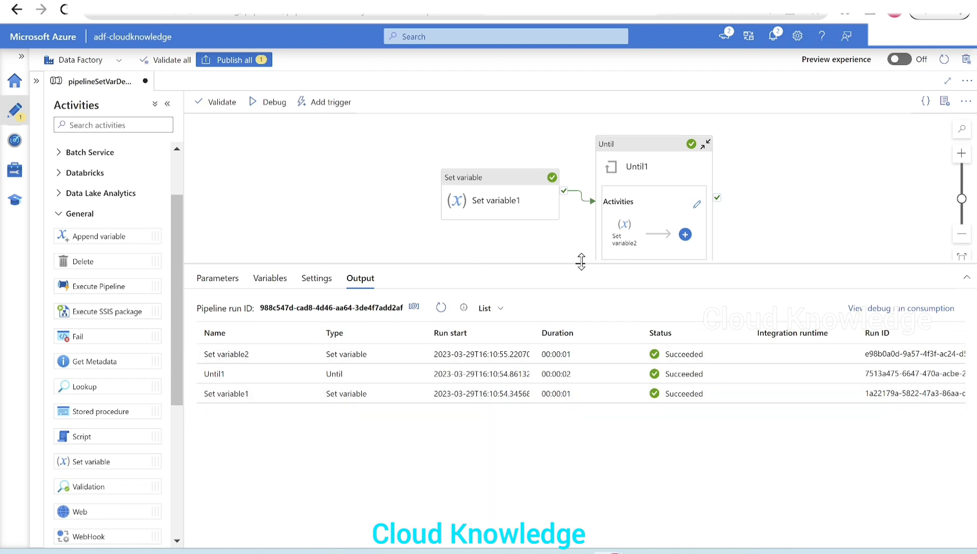
# - Shrink the run output area to show the whole Until1 activity, and publish all pending changes
pyautogui.moveTo(581, 263); pyautogui.dragTo(564, 315)
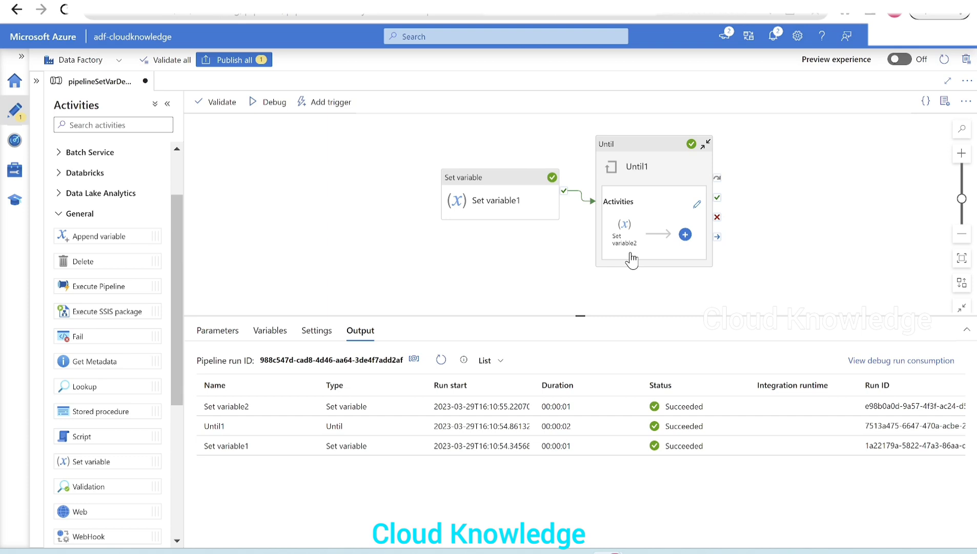
pyautogui.click(233, 60)
pyautogui.click(638, 533)
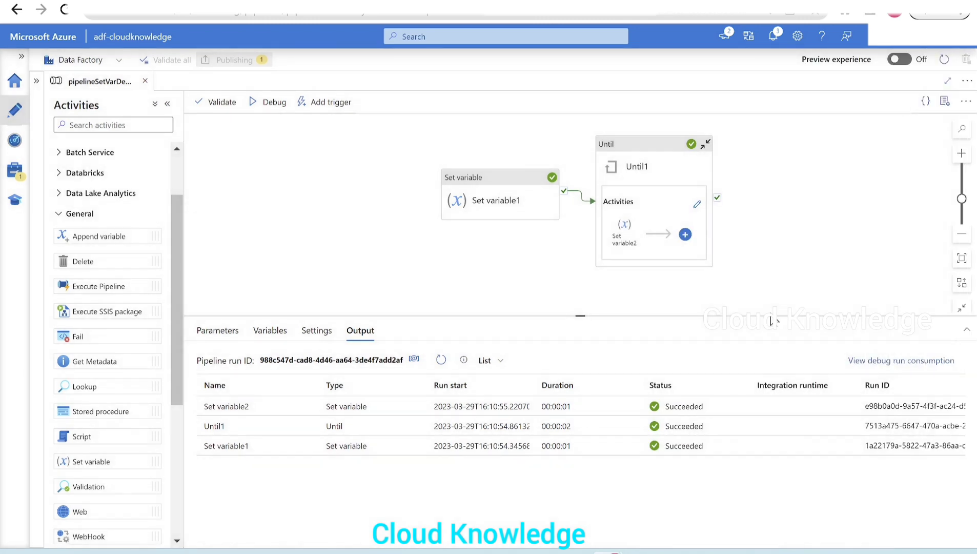